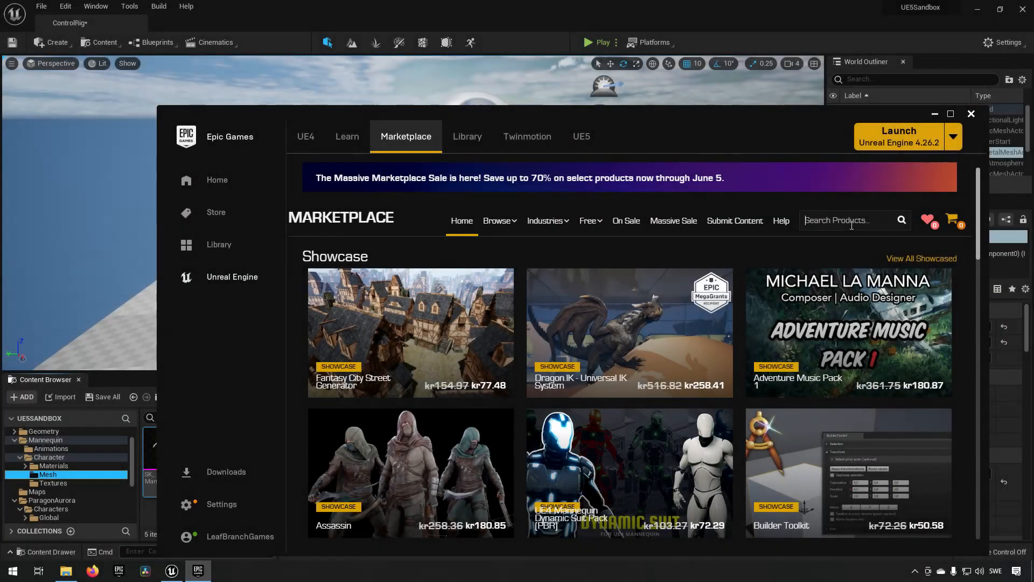
- Search the Marketplace for "control rig" to look up the Control Rig Mannequin sample, and close the launcher
click(853, 226)
text(control rig)
key(Return)
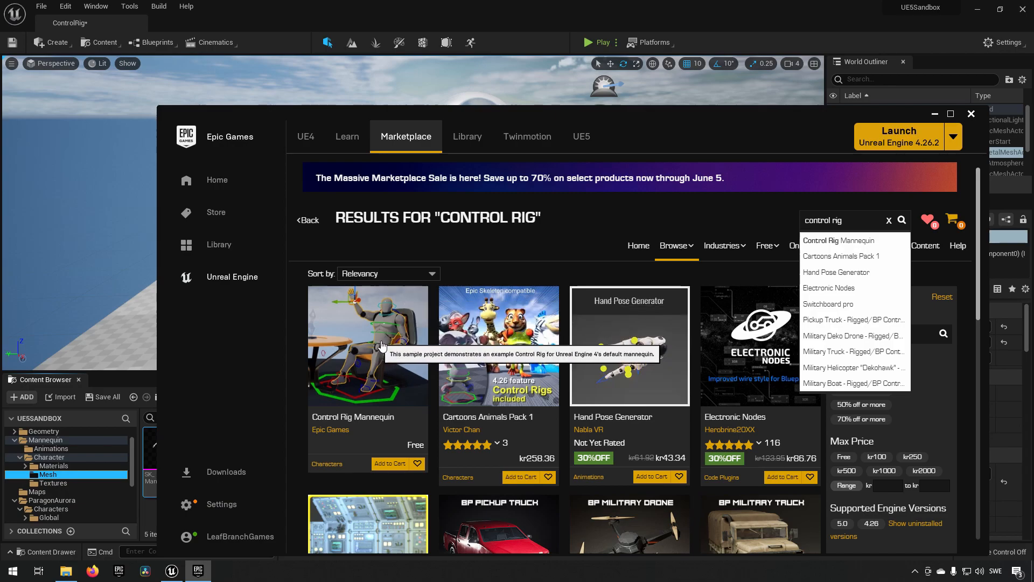
click(972, 114)
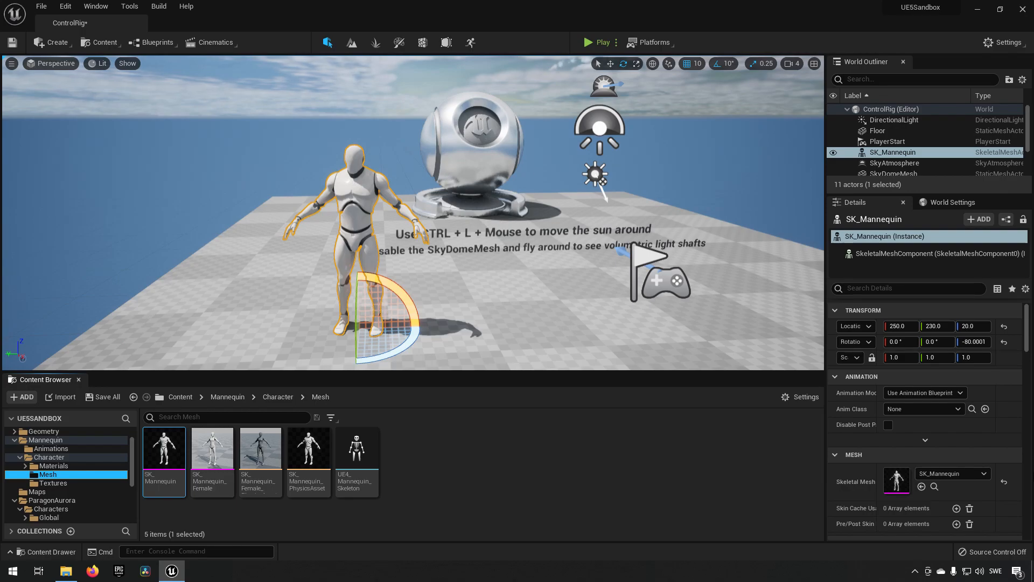
- Check in the project's plugins that the Control Rig plugin is enabled, searching for "control rig"
click(497, 480)
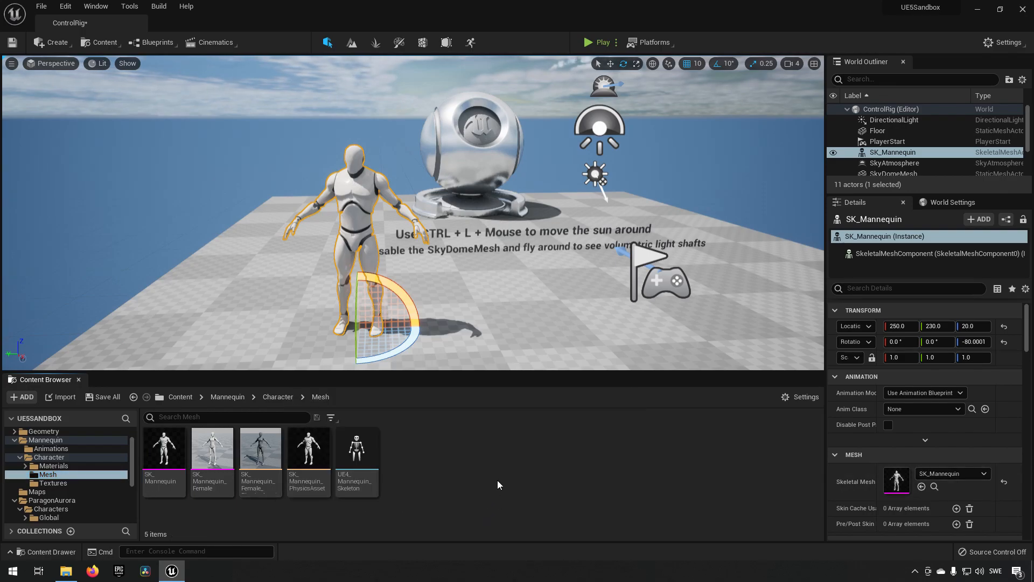
click(67, 8)
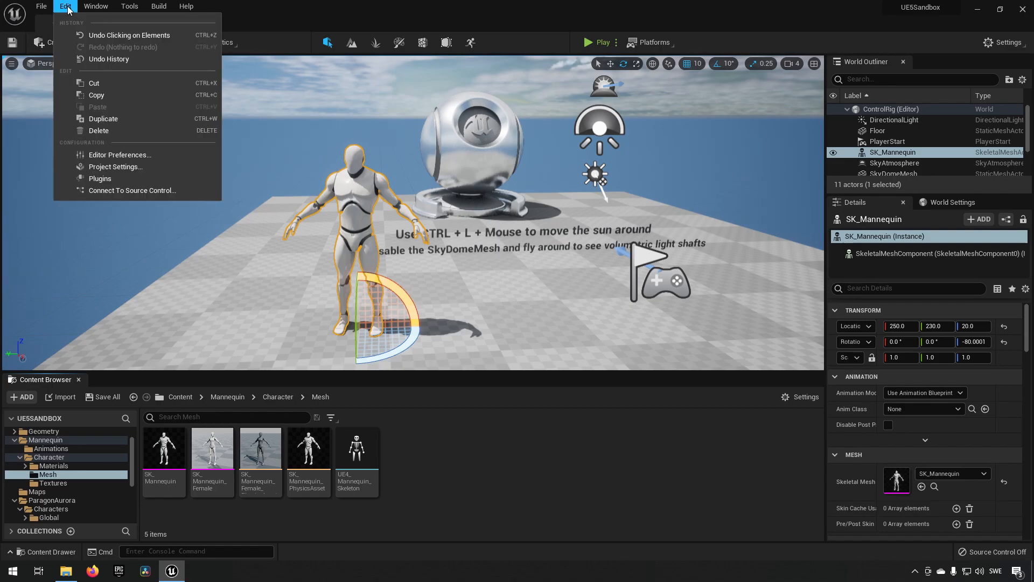
click(138, 181)
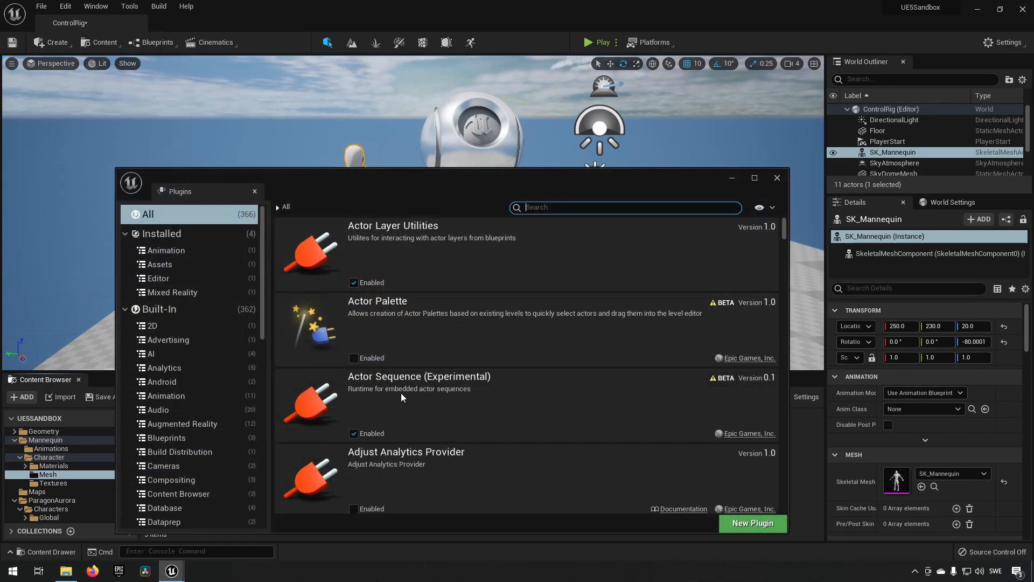
text(control rig)
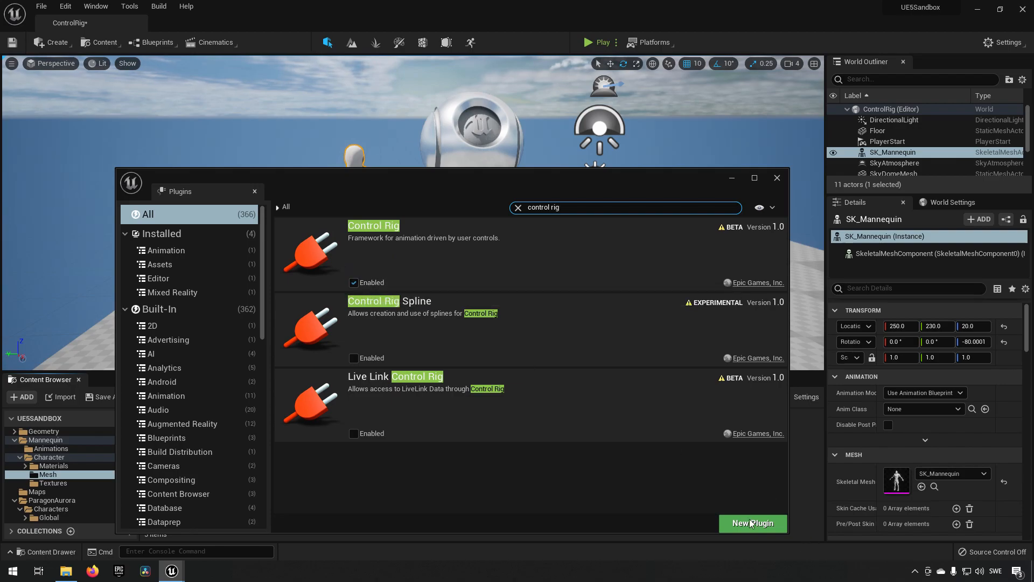
click(777, 178)
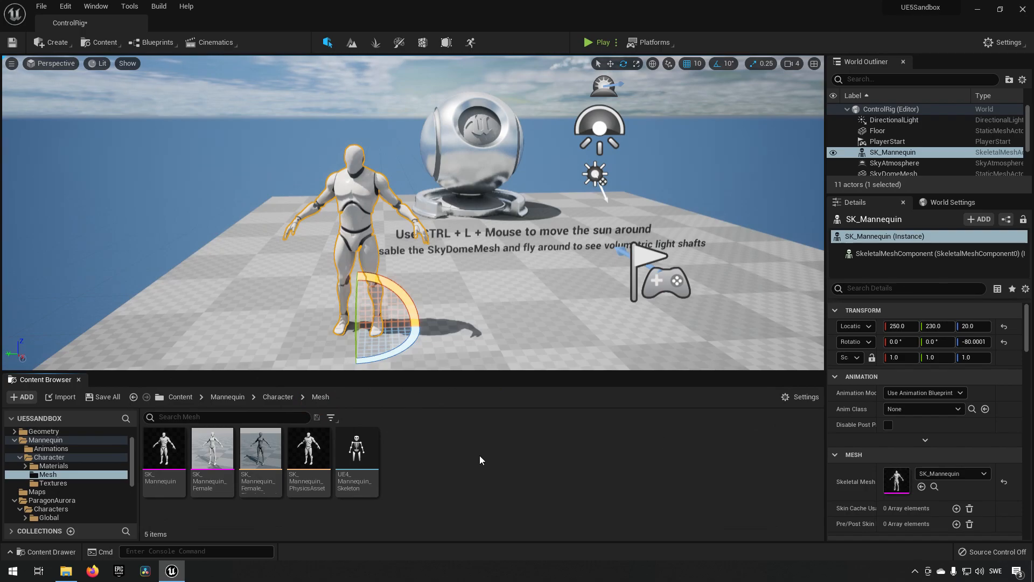
- Create a Control Rig from the SK_Mannequin skeletal mesh and open it for editing
mouse_move(177, 468)
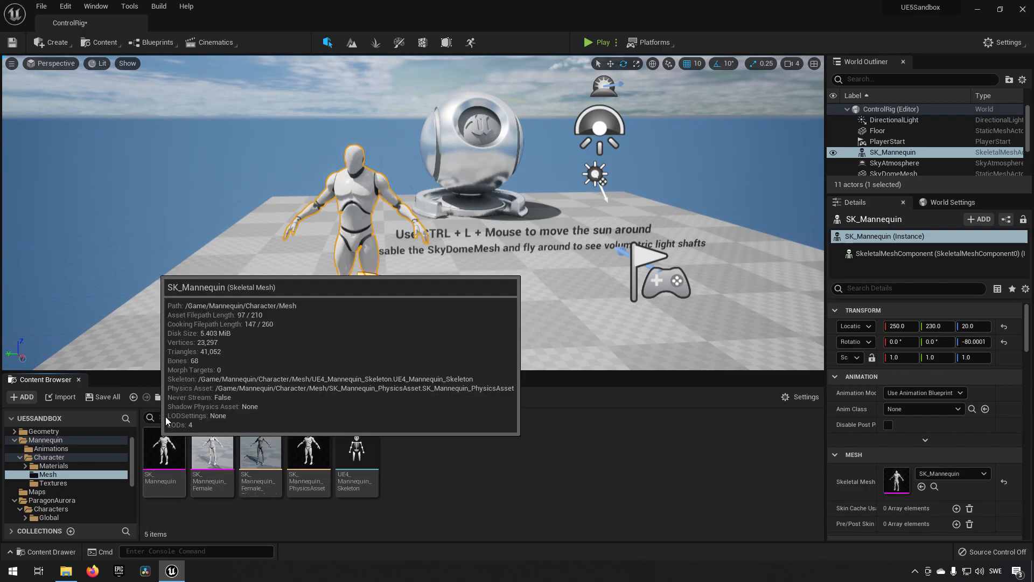
right_click(168, 467)
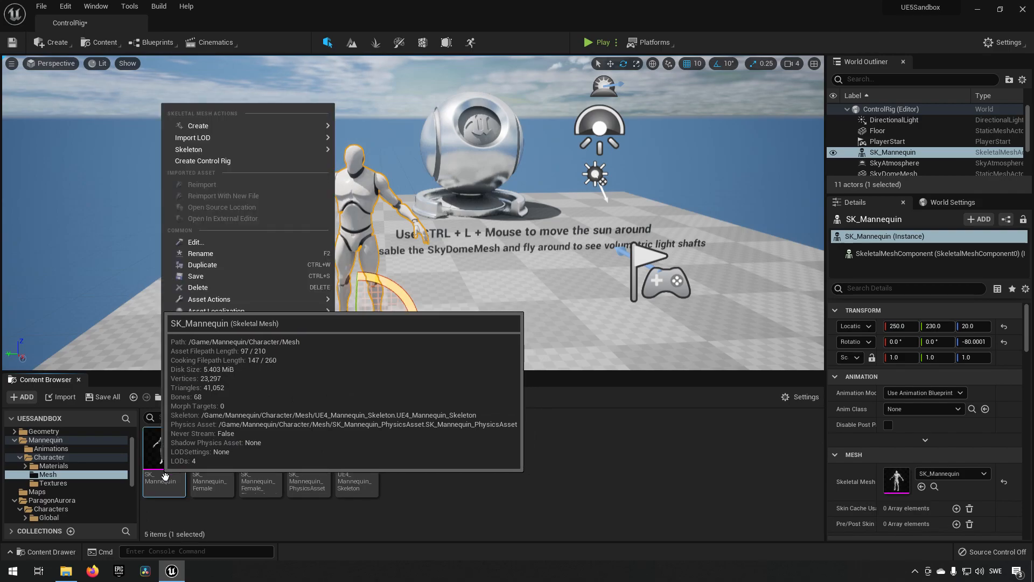
click(226, 161)
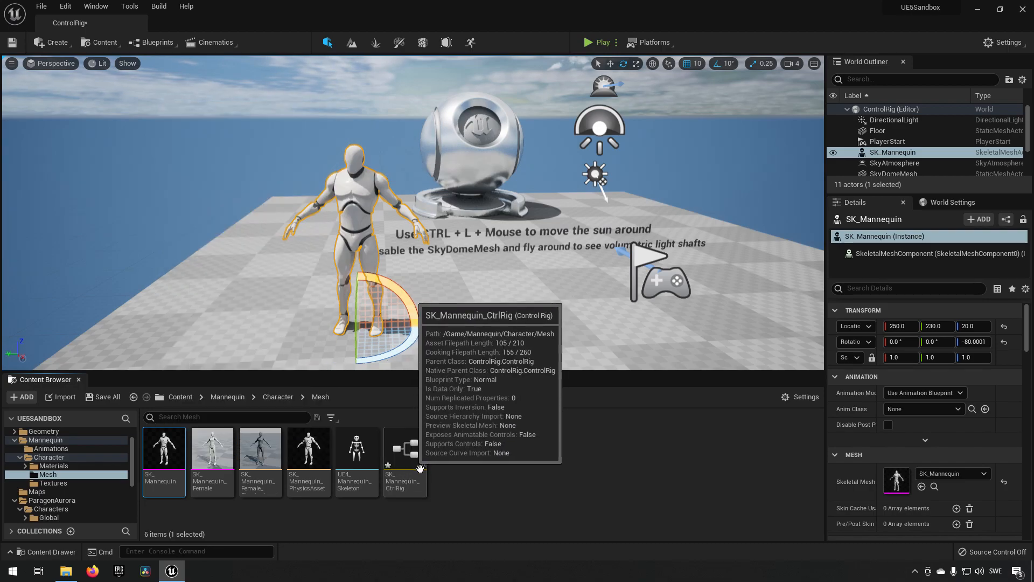
double_click(420, 468)
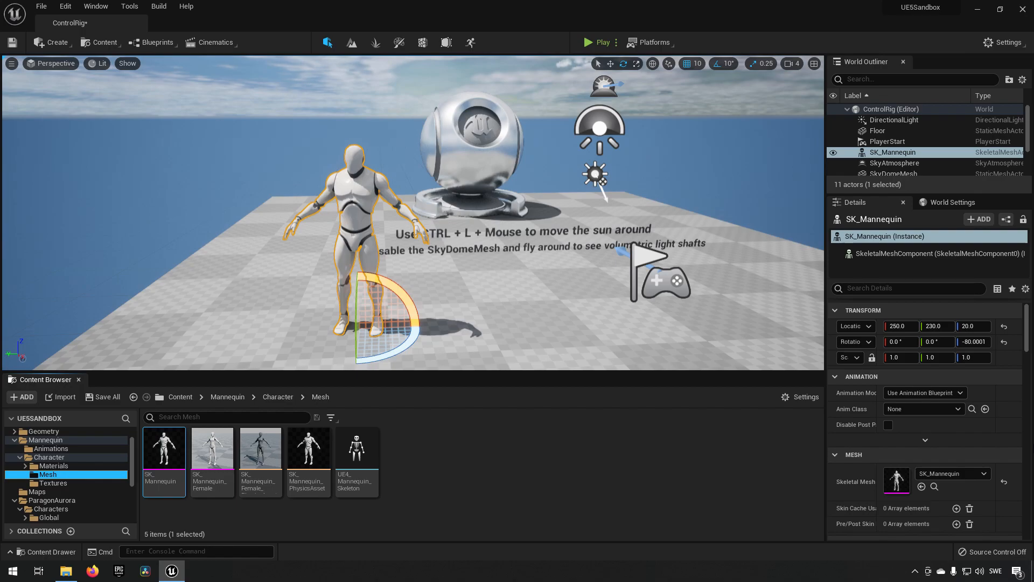
mouse_move(168, 477)
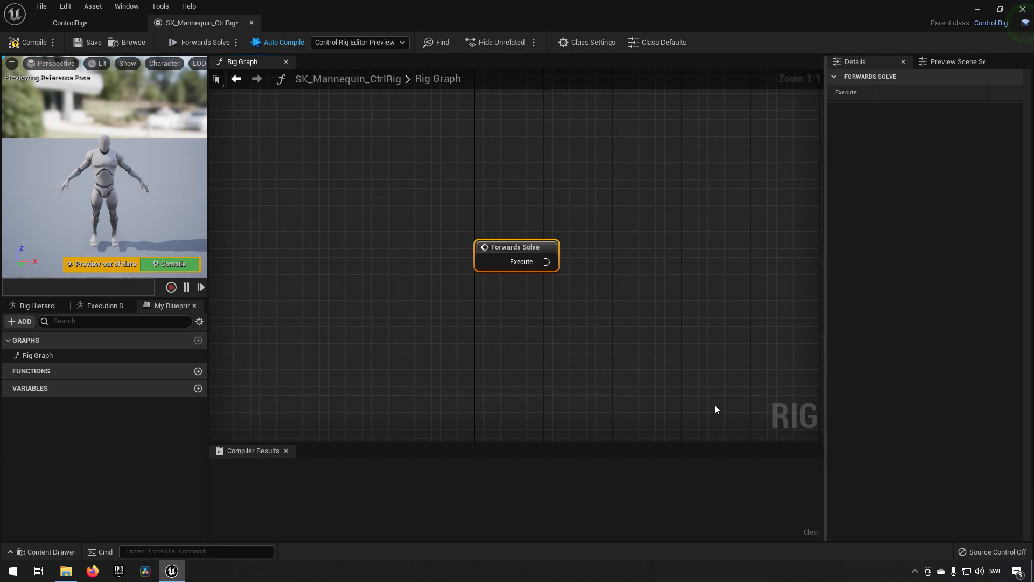
- Review the available solve event modes and compile the control rig
click(236, 43)
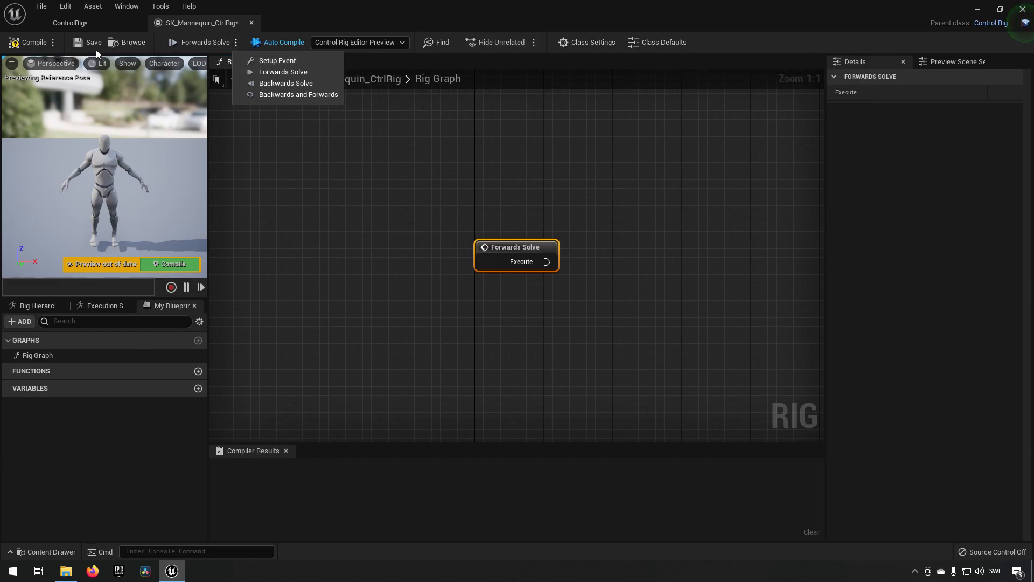
click(34, 42)
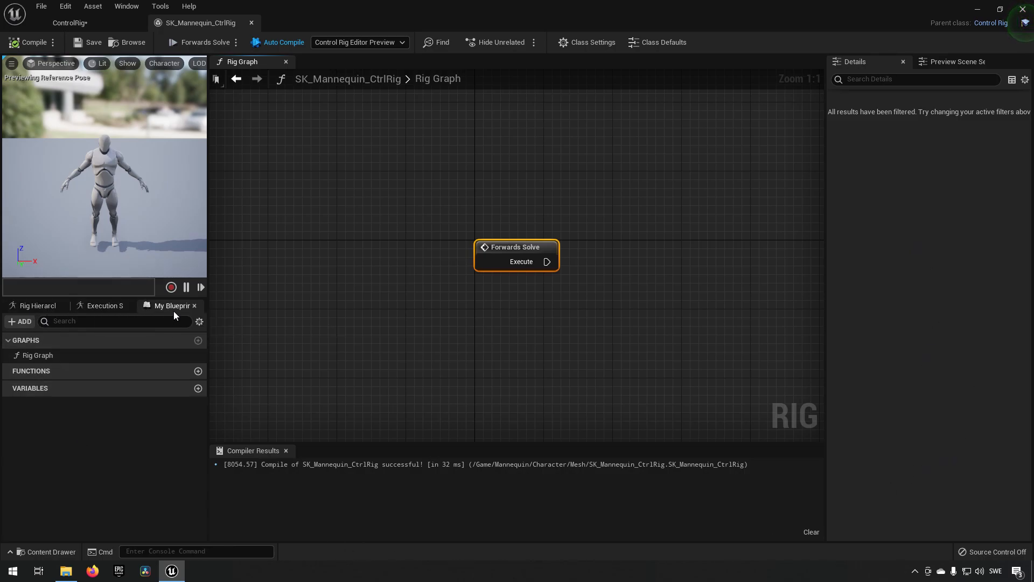
- Examine the execution stack and the rig hierarchy, including the root, left hand, middle finger and pinky bones
click(113, 305)
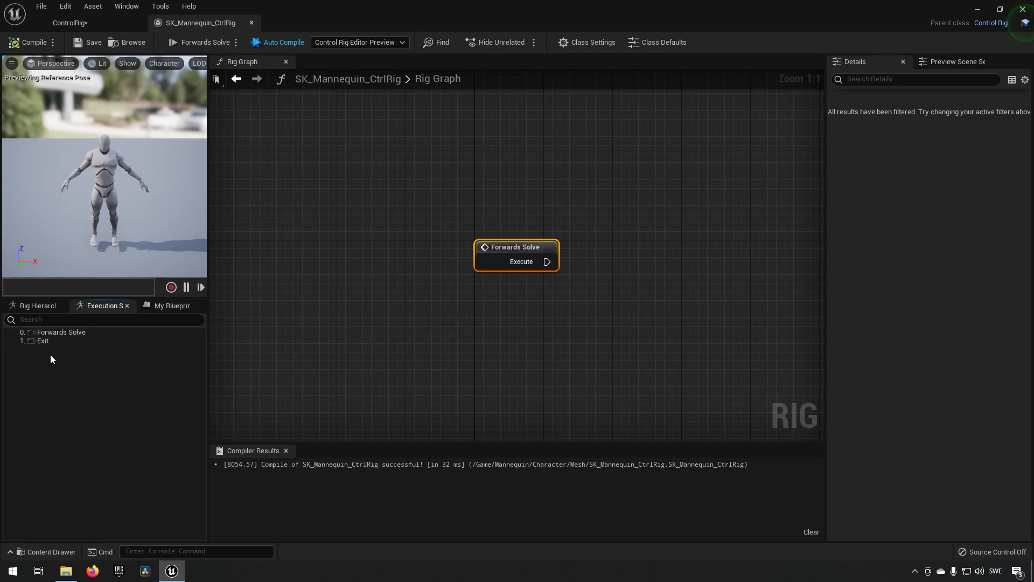
click(31, 306)
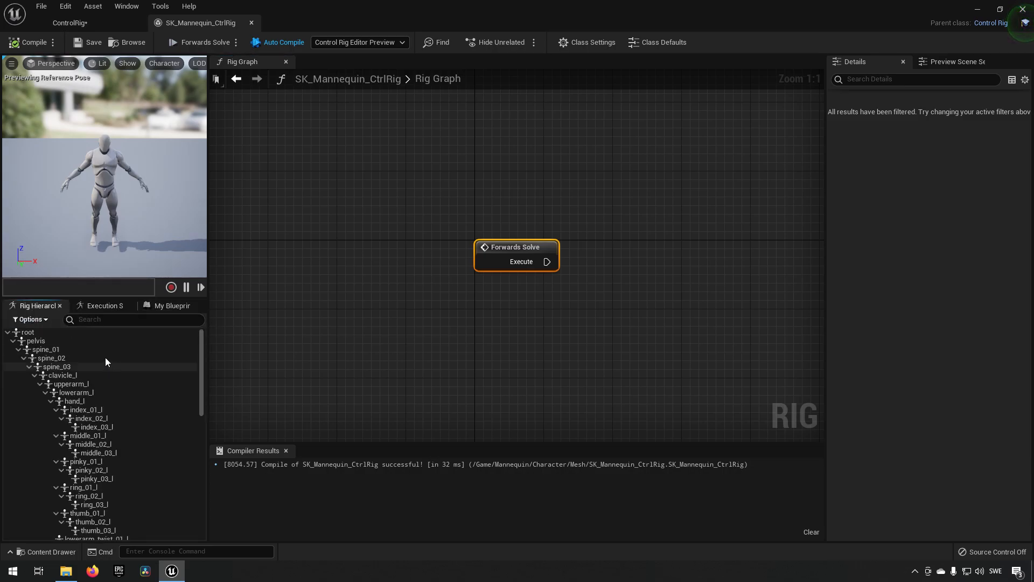
click(86, 333)
scroll(89, 385, down, 10)
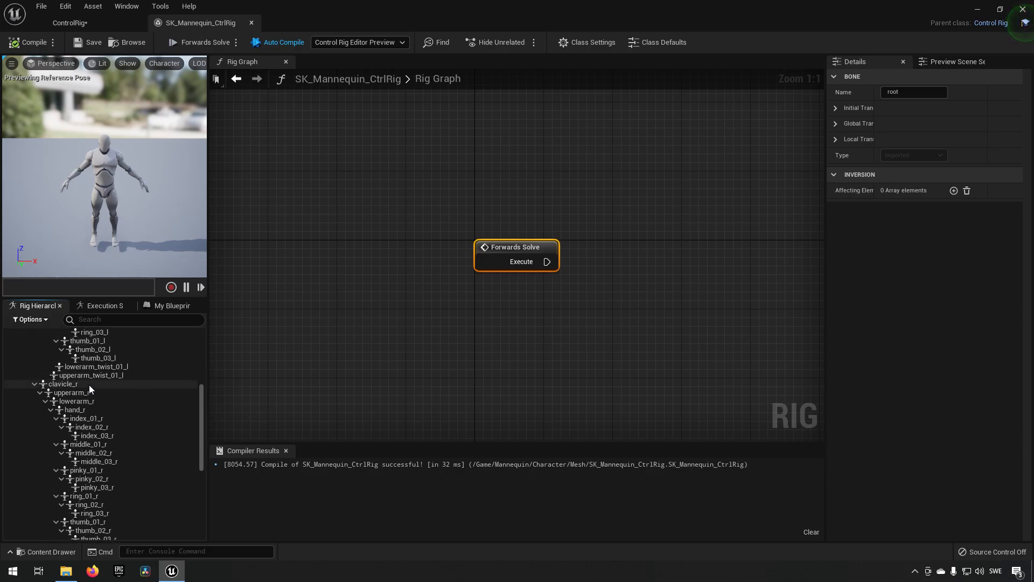
scroll(89, 385, up, 10)
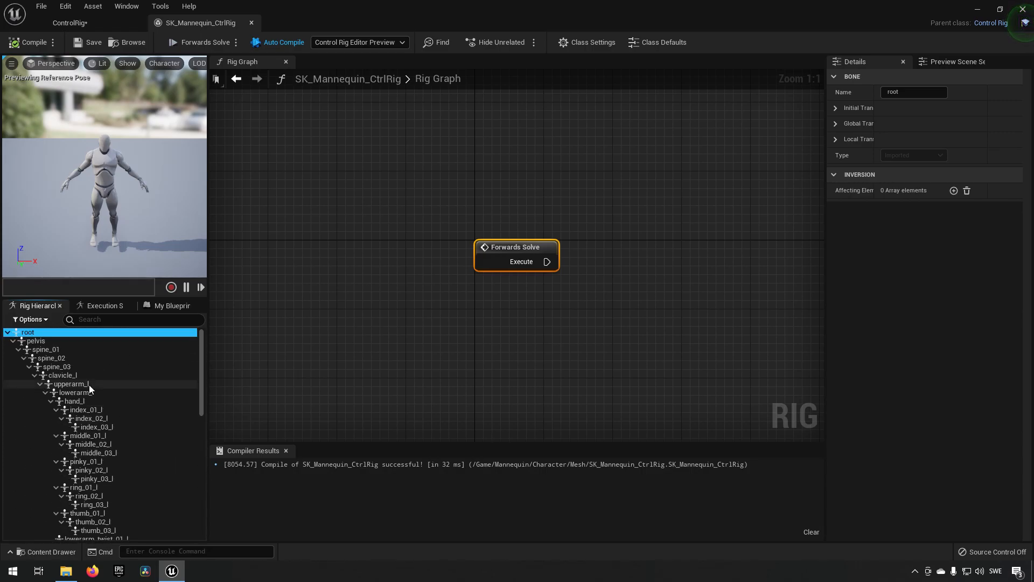
click(330, 324)
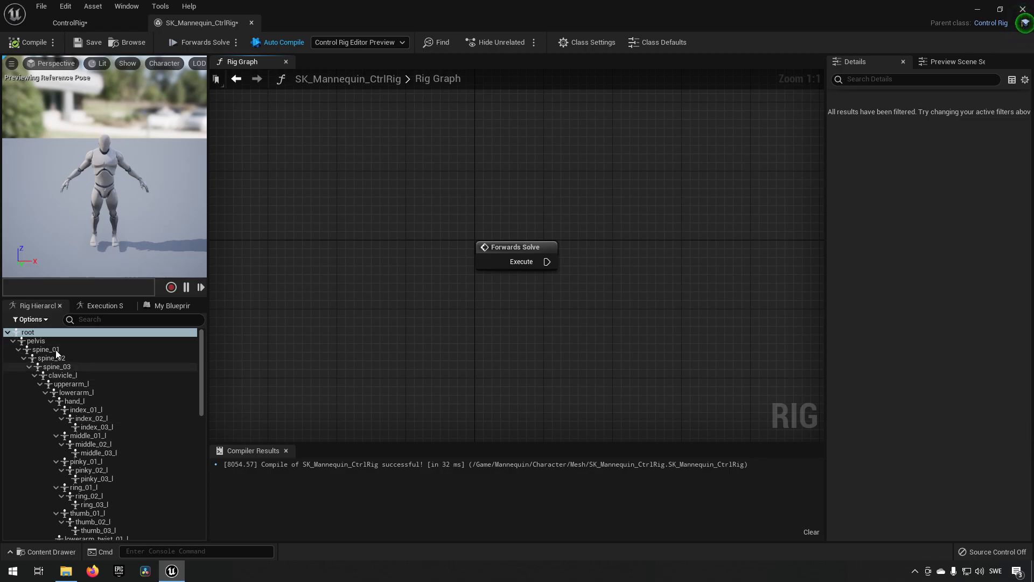
click(75, 400)
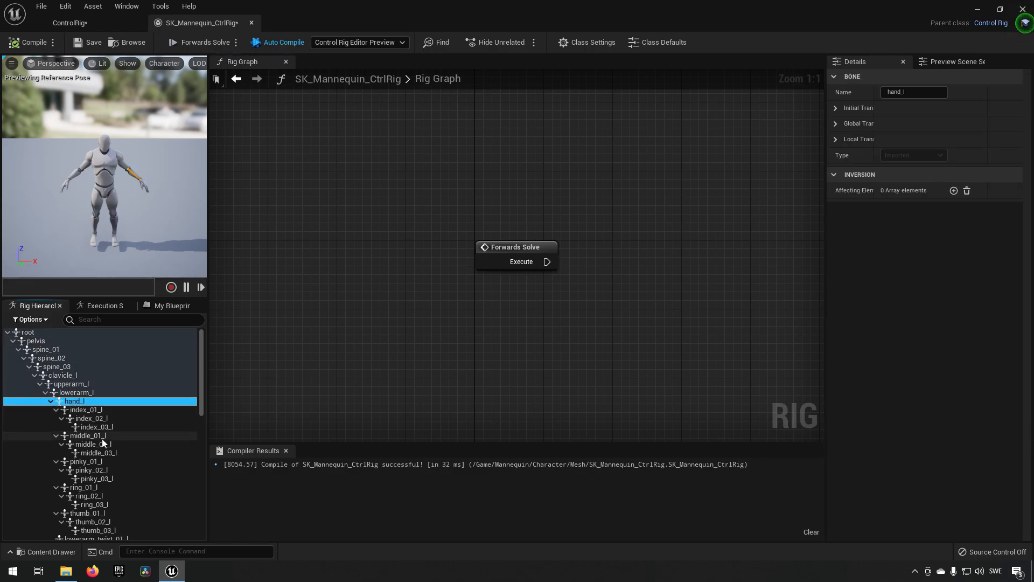
click(102, 436)
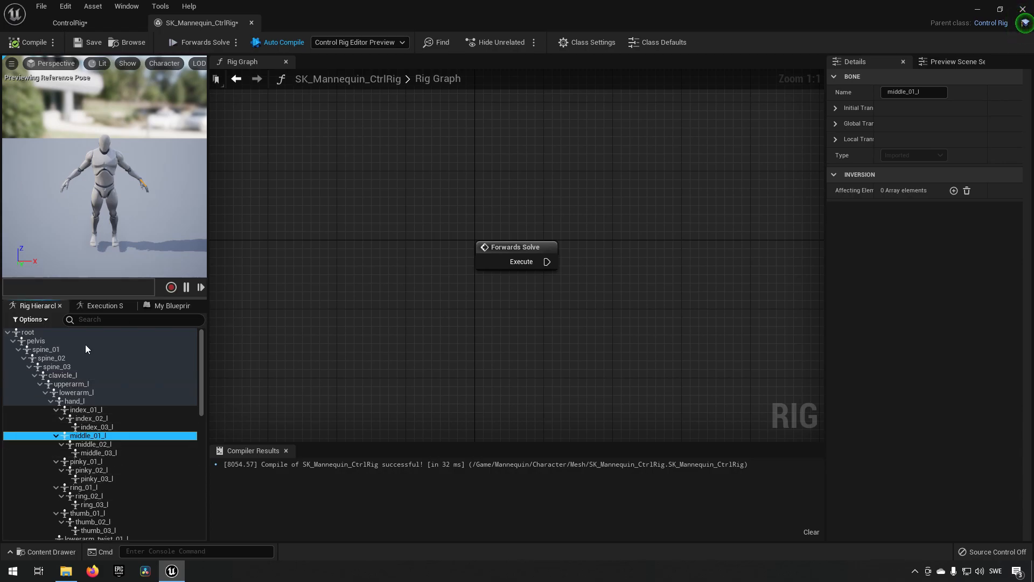
scroll(77, 483, down, 4)
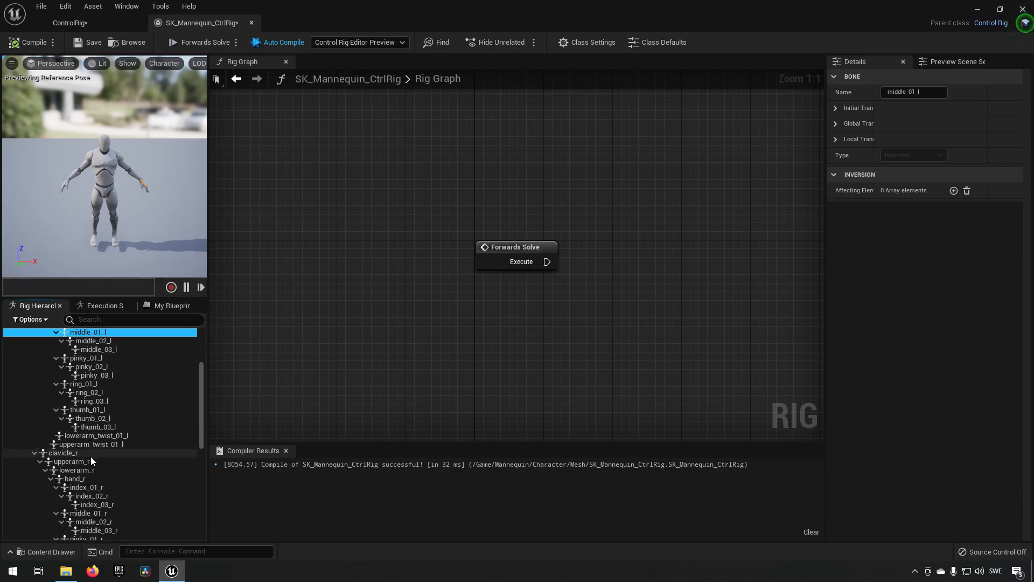
scroll(91, 457, up, 3)
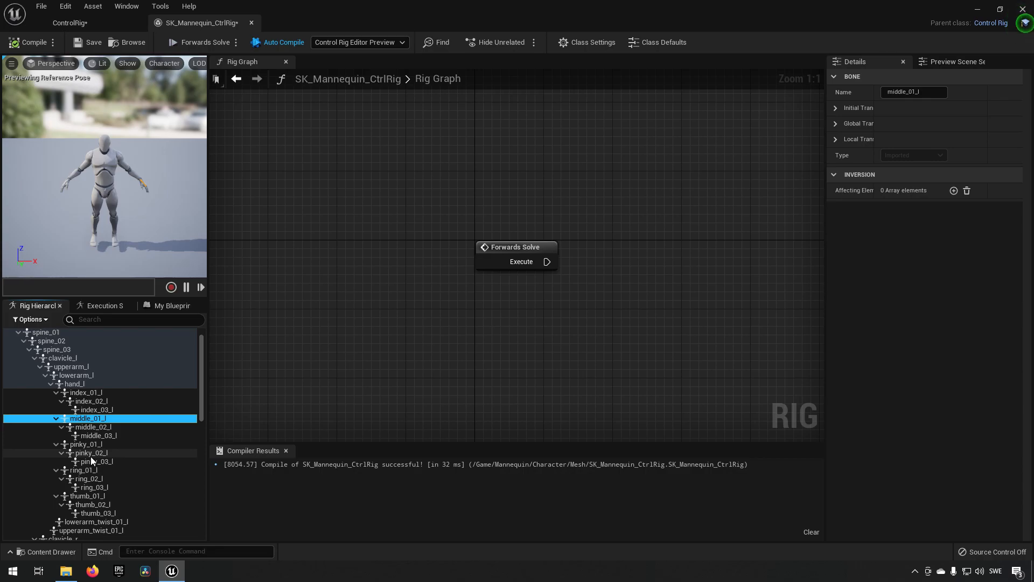
click(94, 461)
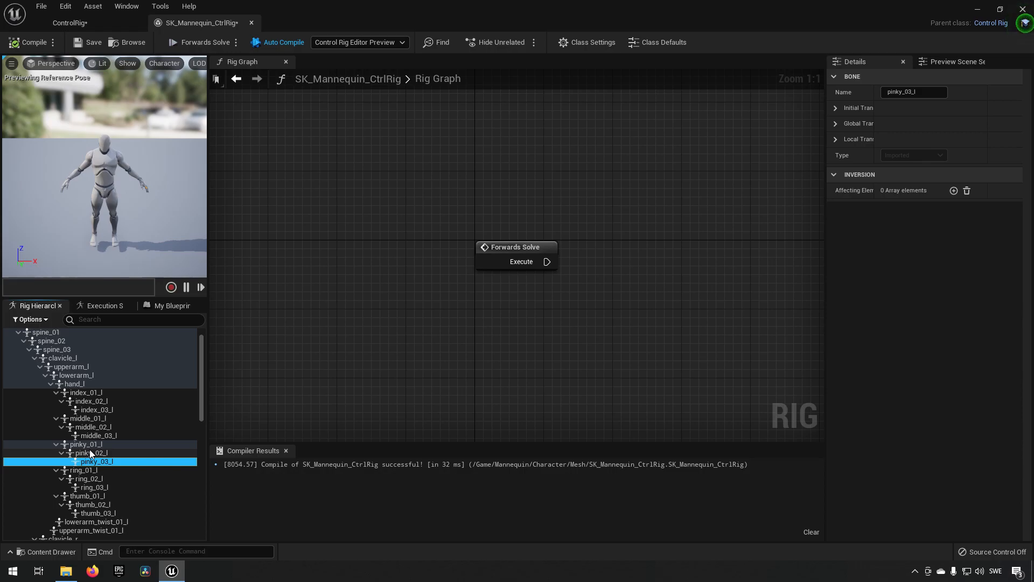
scroll(81, 411, down, 5)
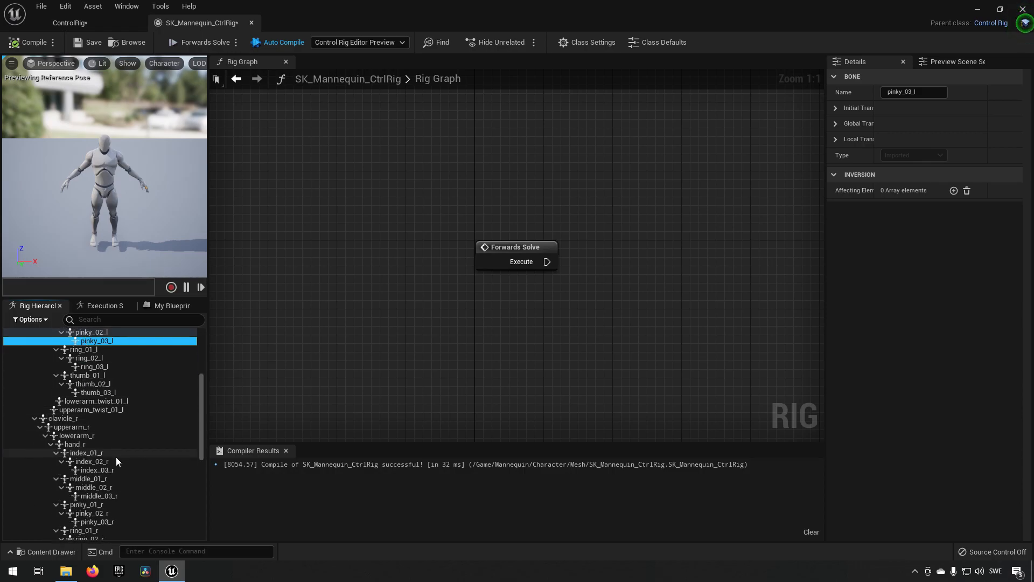
- Add a new control under the hand_r bone in the rig hierarchy
click(88, 445)
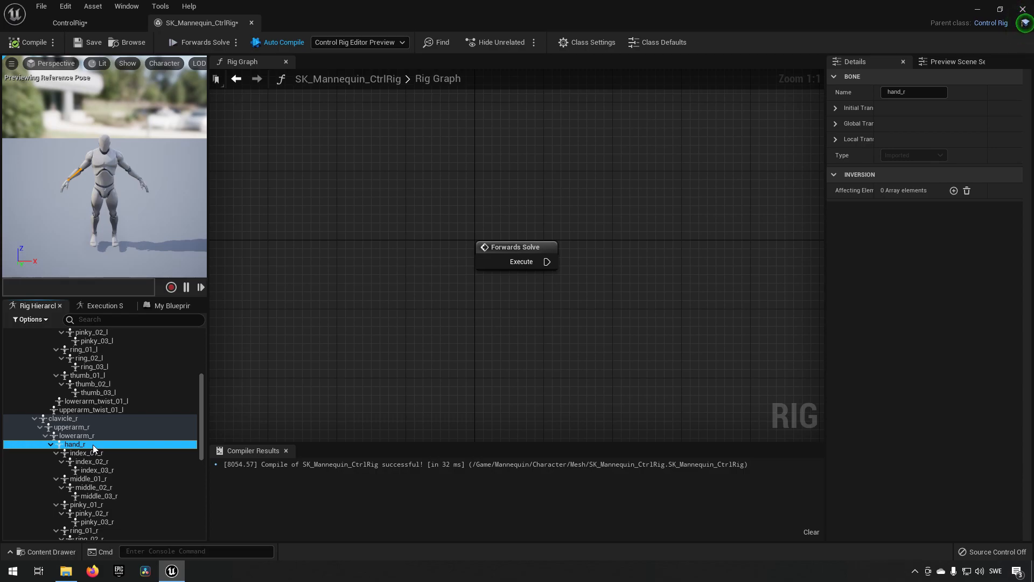
key(ctrl+n)
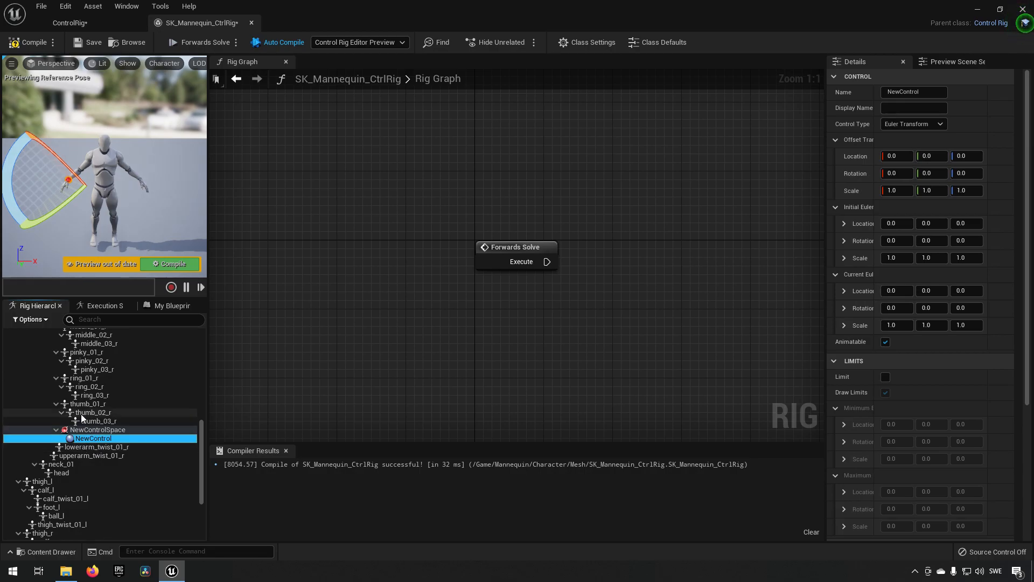
scroll(81, 414, up, 3)
right_click(85, 361)
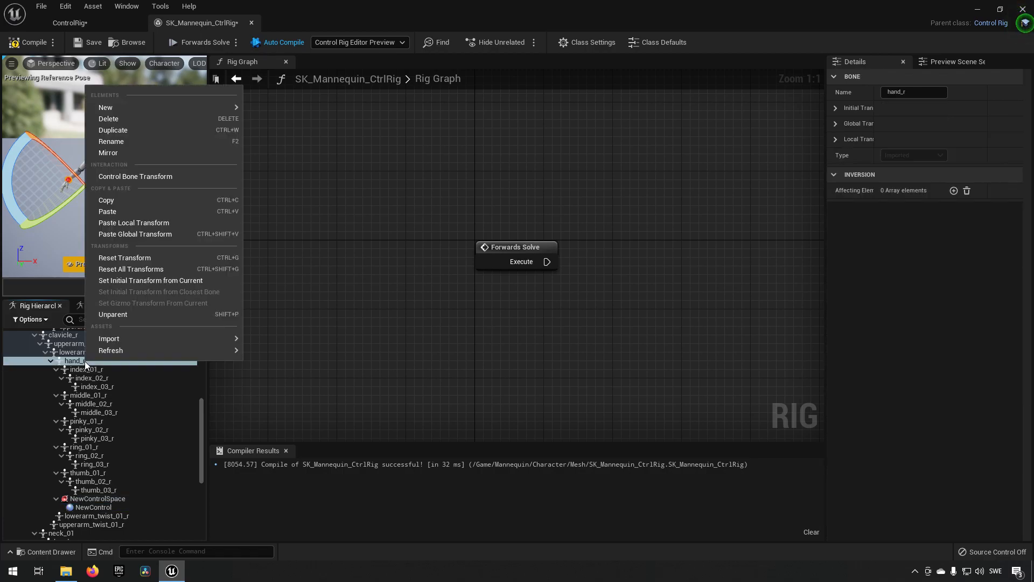
mouse_move(170, 109)
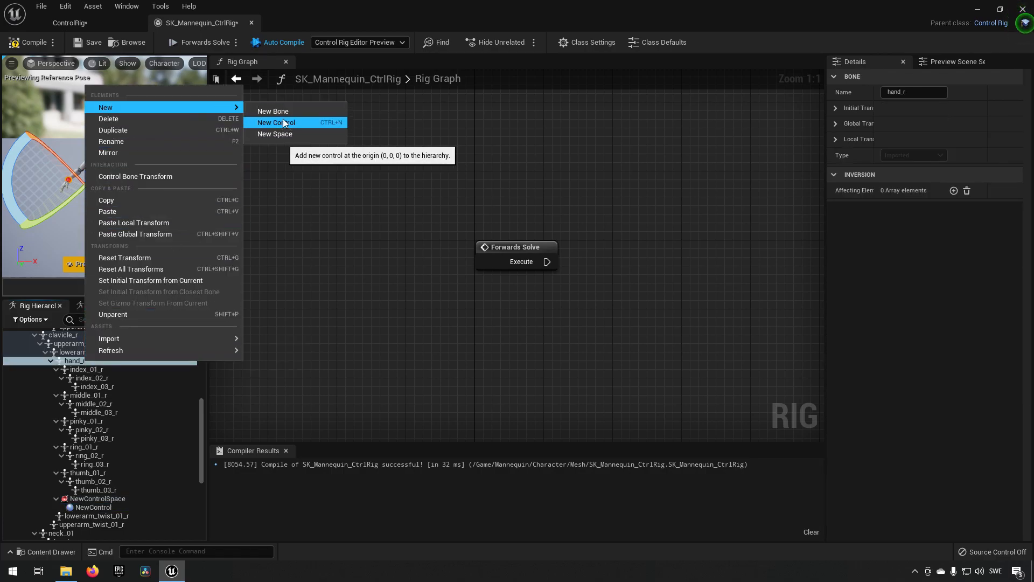
- Rename the new control under hand_r as HandRightControl
click(94, 507)
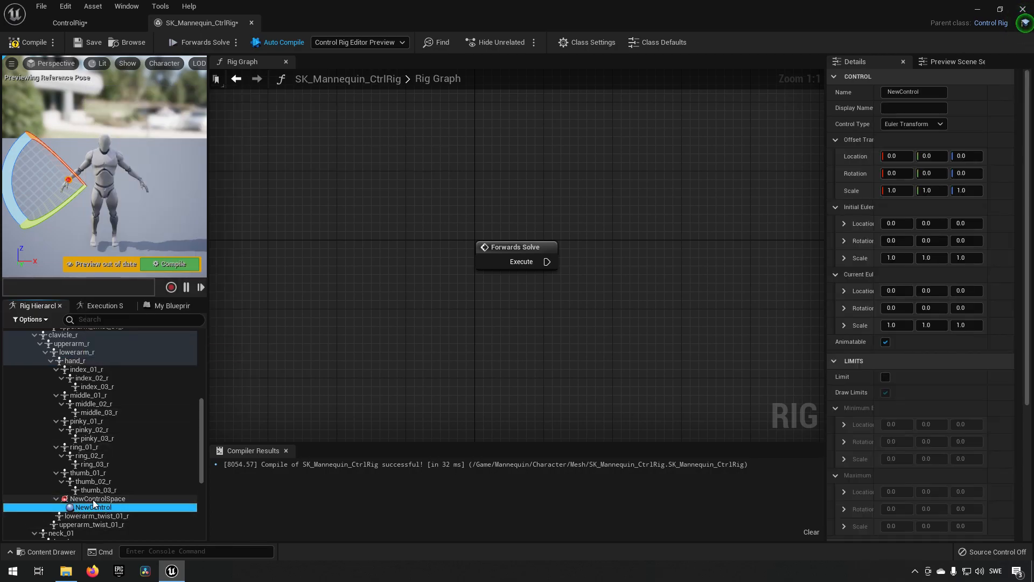
double_click(84, 506)
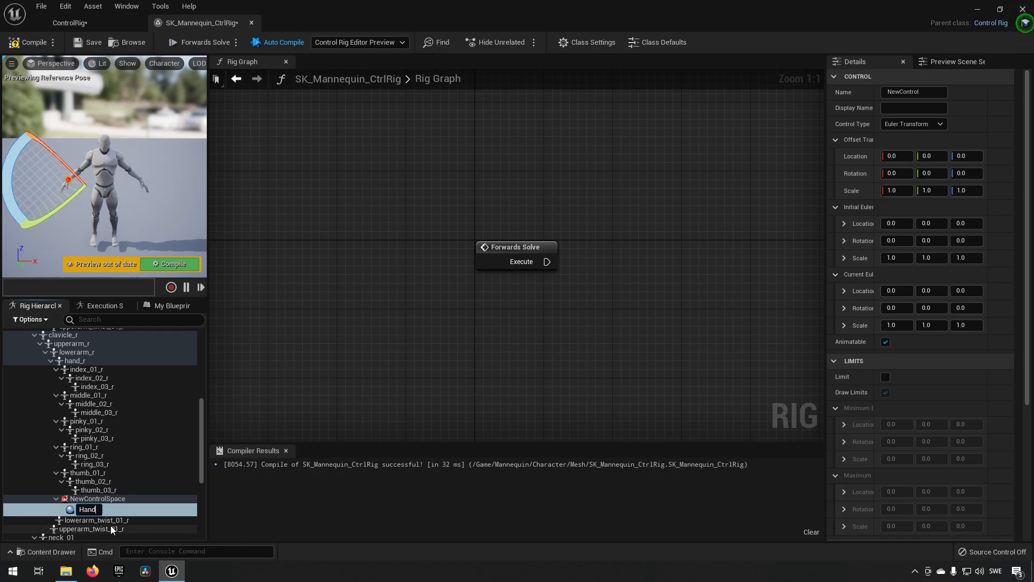
text(HandRightControl)
key(Return)
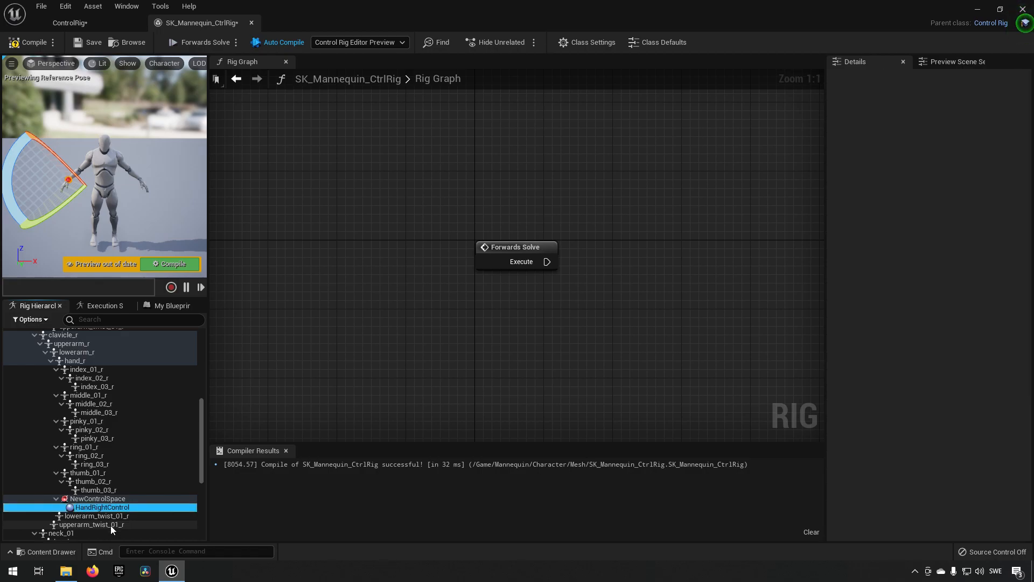
- Unparent HandRightControl from the hand_r bone so it sits at the hierarchy's top level
right_click(98, 510)
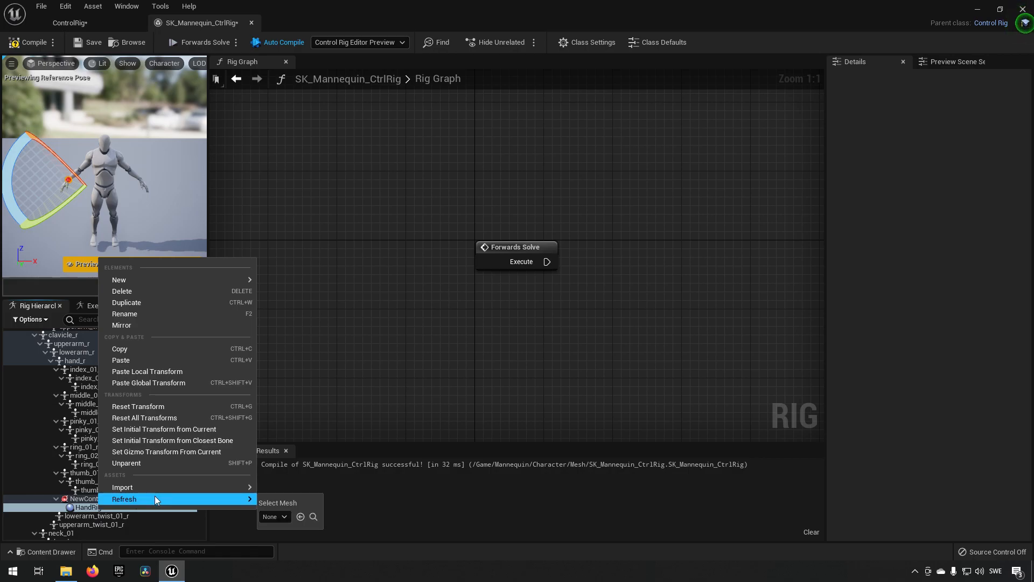
click(154, 464)
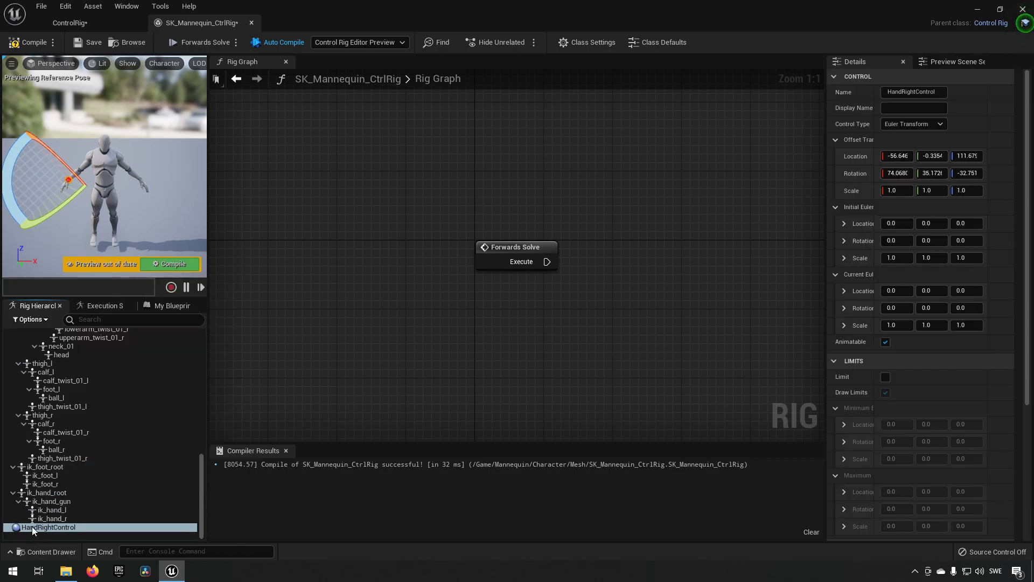
scroll(44, 515, up, 5)
scroll(97, 470, down, 5)
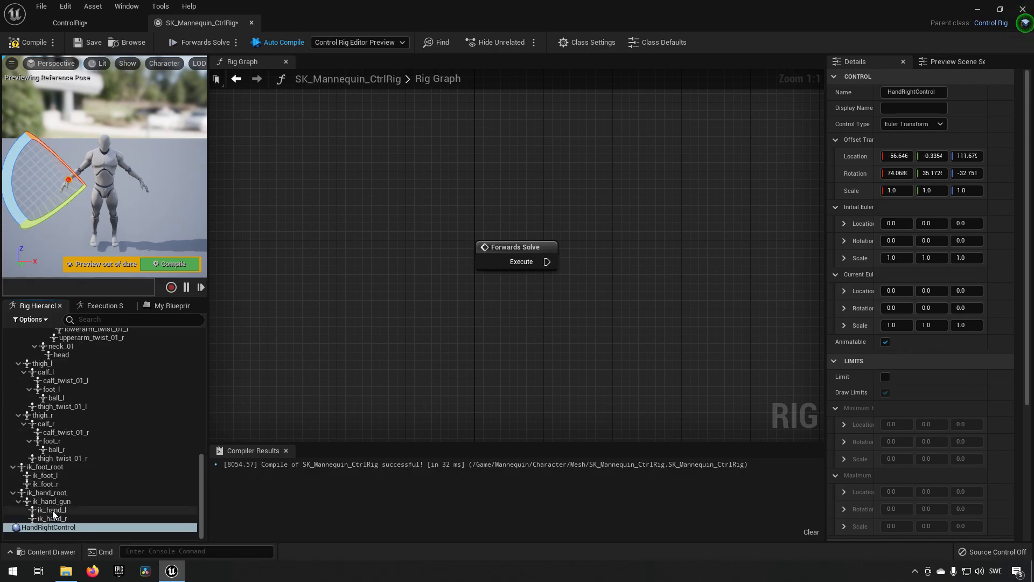
- Delete the leftover NewControlSpace item under the hand_r bone in the rig hierarchy
scroll(71, 470, up, 6)
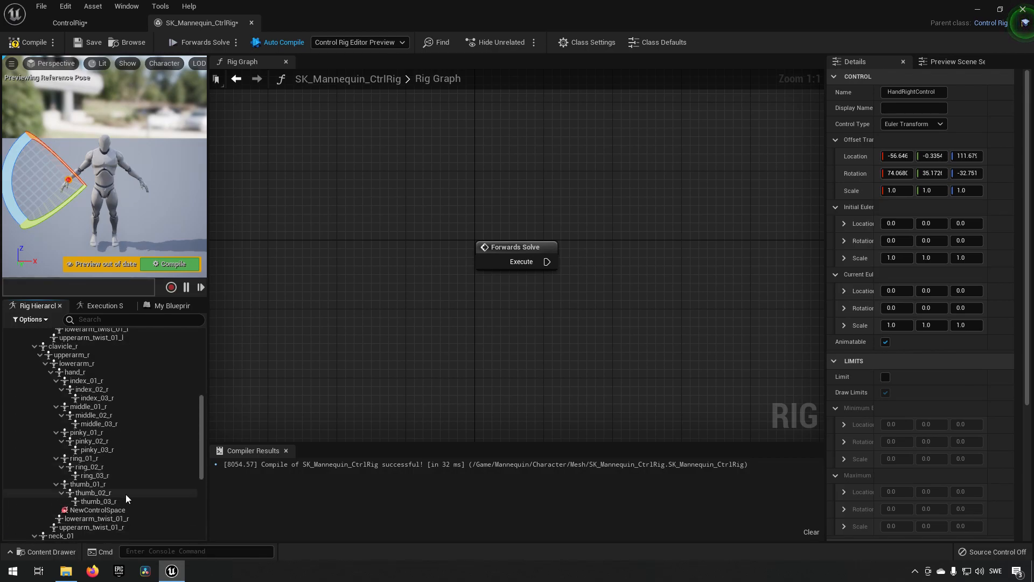
click(95, 509)
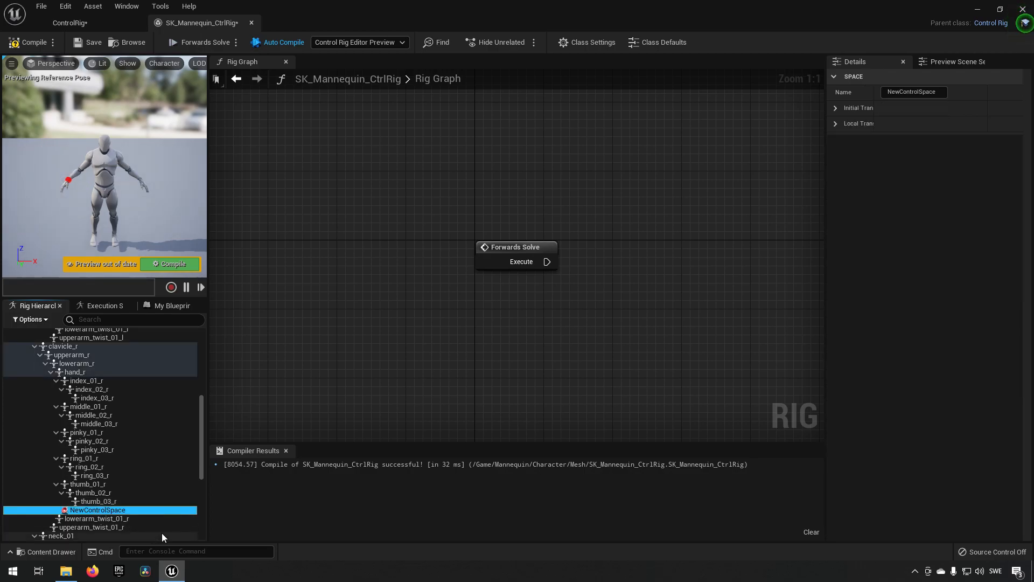
key(Delete)
scroll(97, 488, down, 2)
scroll(97, 487, down, 6)
- Change the gizmo shape of HandRightControl to Circle_Thin
click(84, 528)
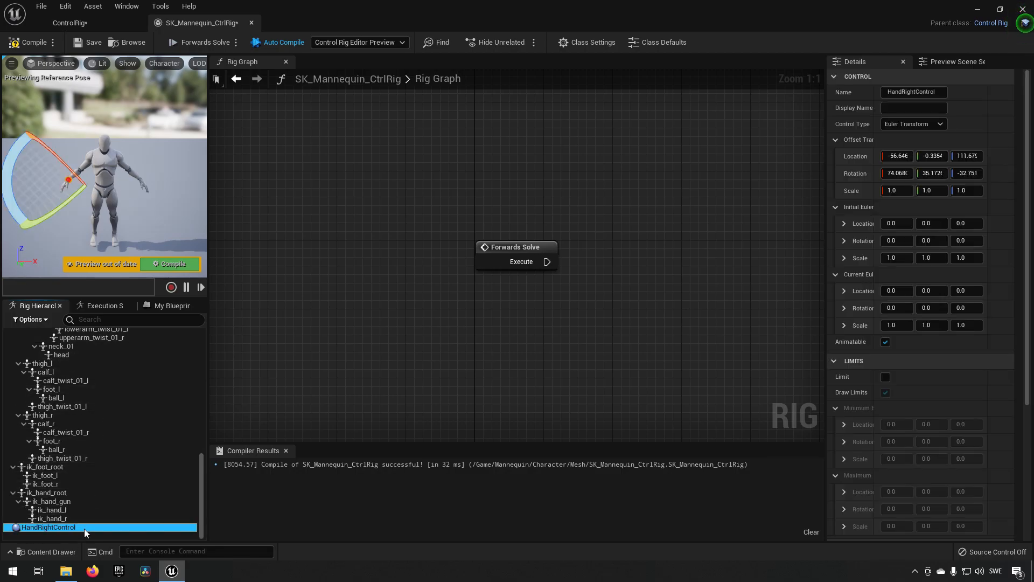
right_drag(121, 189, 127, 219)
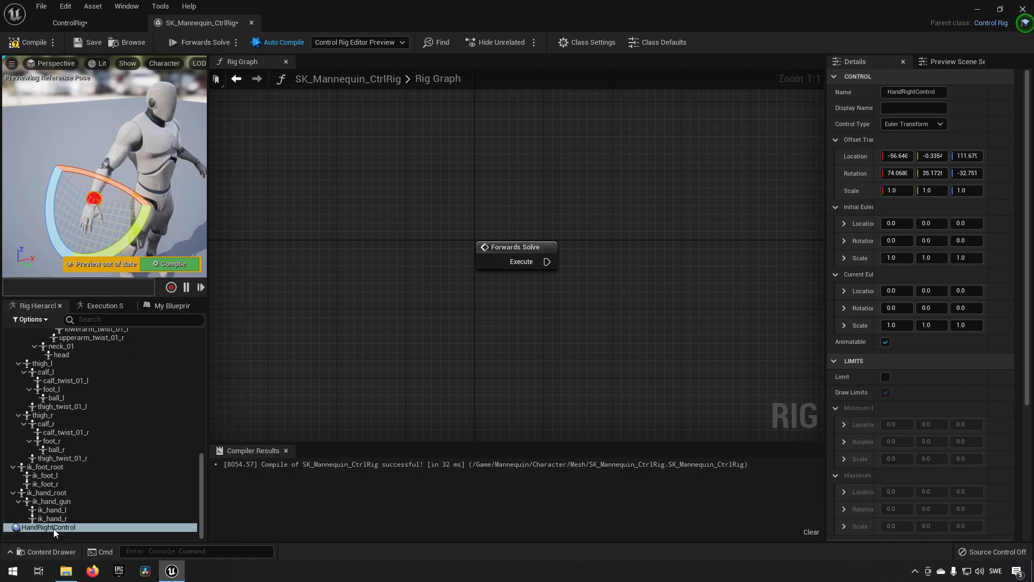
scroll(910, 387, down, 5)
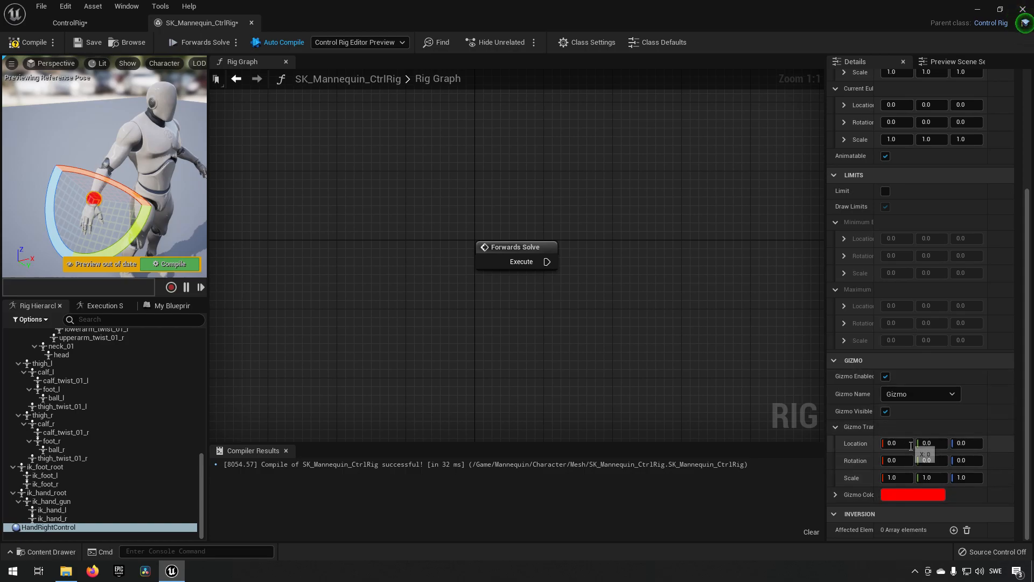
click(939, 394)
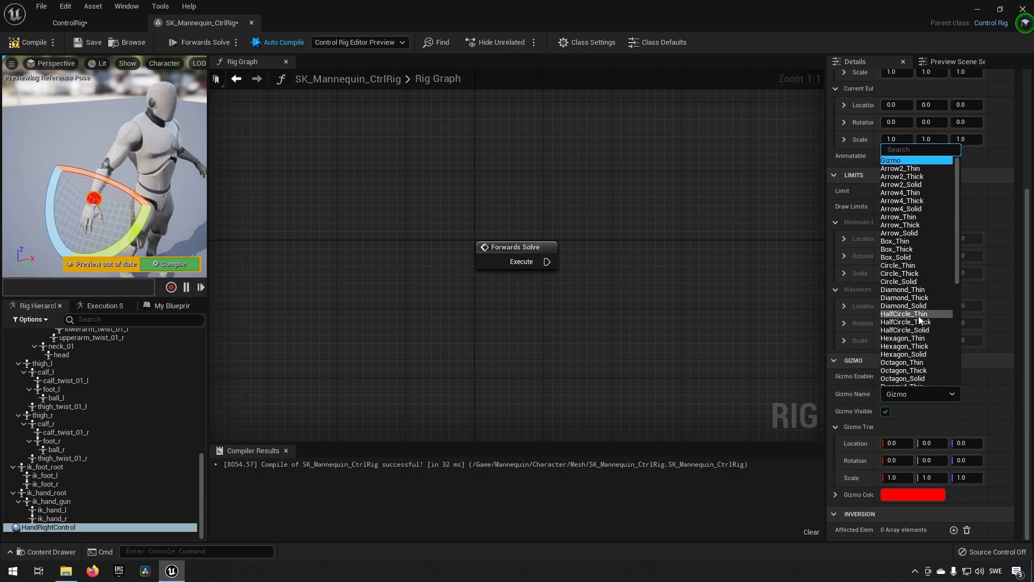
click(899, 265)
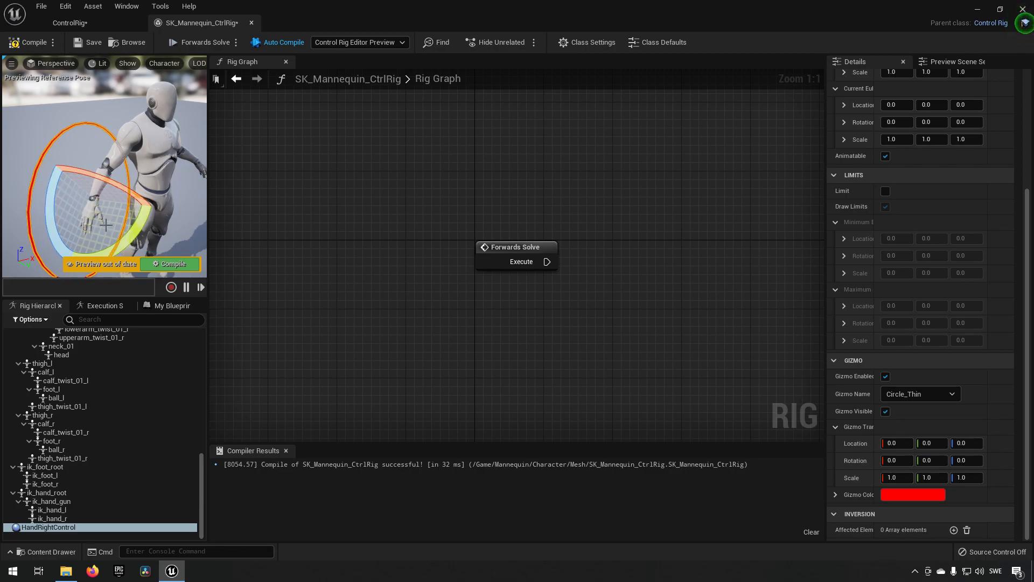
- Set HandRightControl's gizmo Y rotation to 90 and its gizmo scale to 0.5 on all three axes
click(932, 462)
text(90)
key(Return)
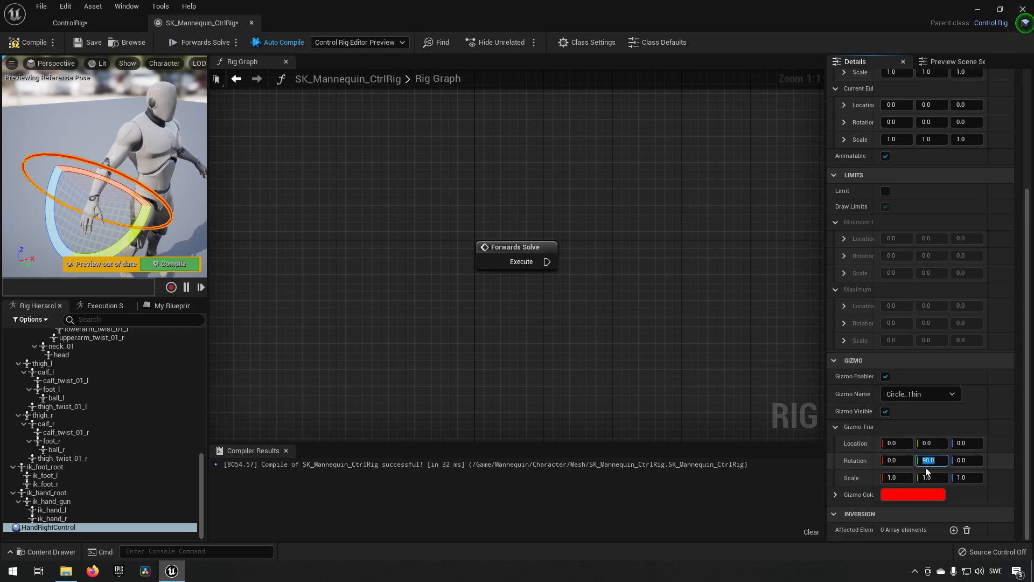
click(909, 478)
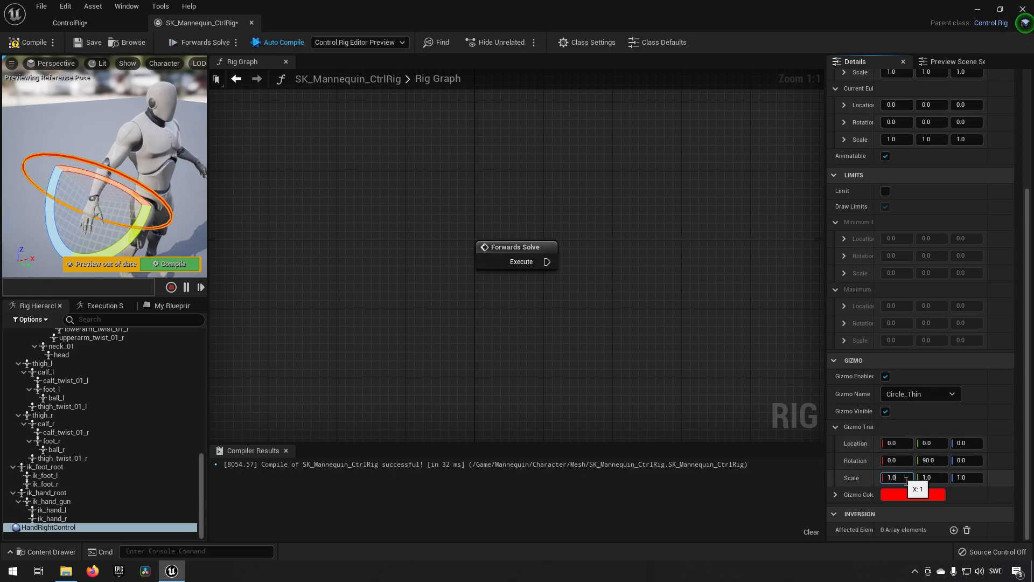
text(0.5)
key(Tab)
text(0.5)
key(Tab)
text(0.5)
key(Return)
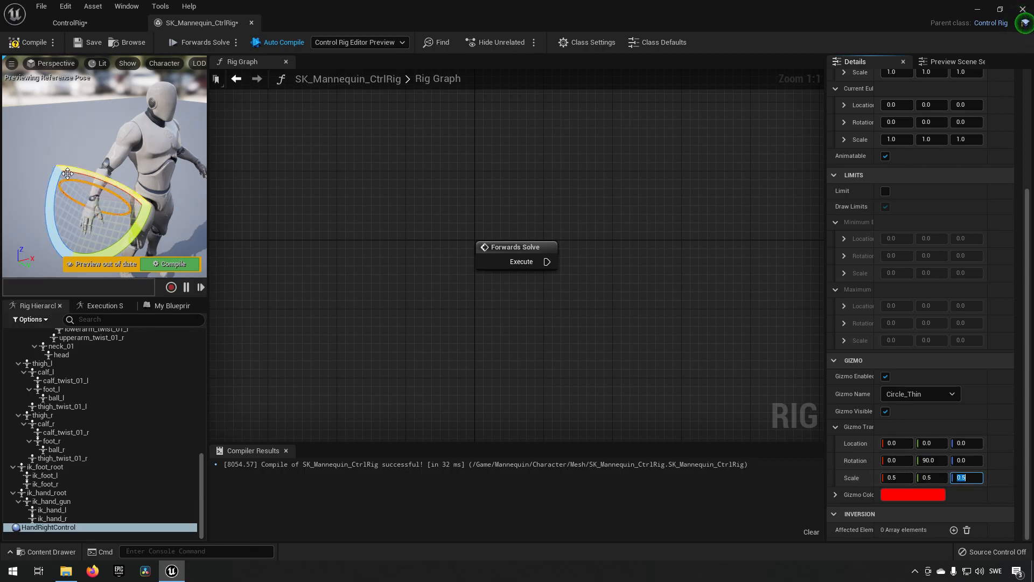
- Try moving HandRightControl about 25 units along its Z axis in the viewport, and undo the move
click(81, 125)
mouse_move(80, 125)
right_down()
mouse_move(82, 152)
mouse_move(108, 200)
mouse_move(92, 141)
mouse_move(78, 135)
right_up()
key(s)
key(w)
right_drag(108, 186, 129, 190)
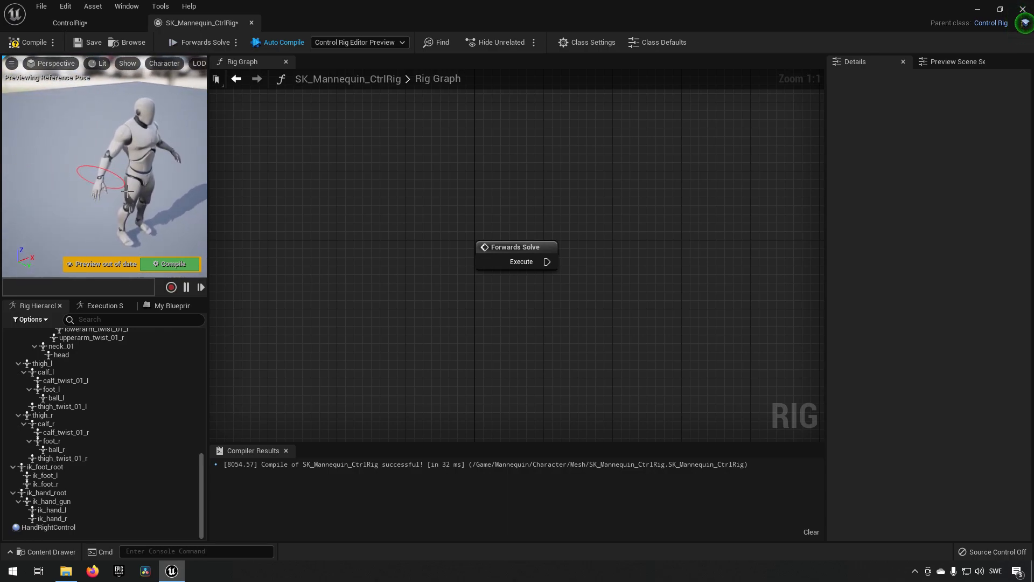
click(92, 175)
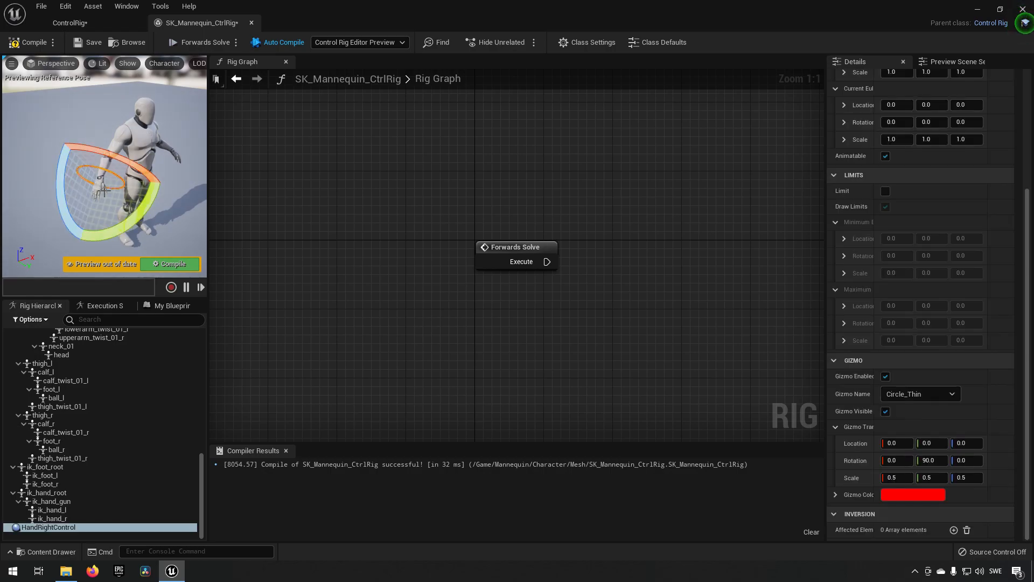
key(w)
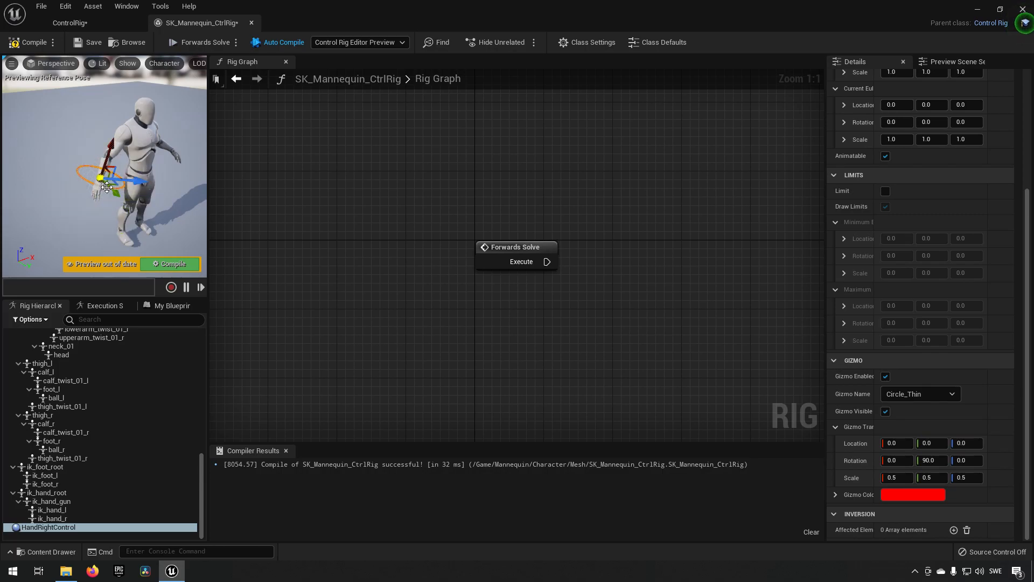
drag(143, 180, 157, 202)
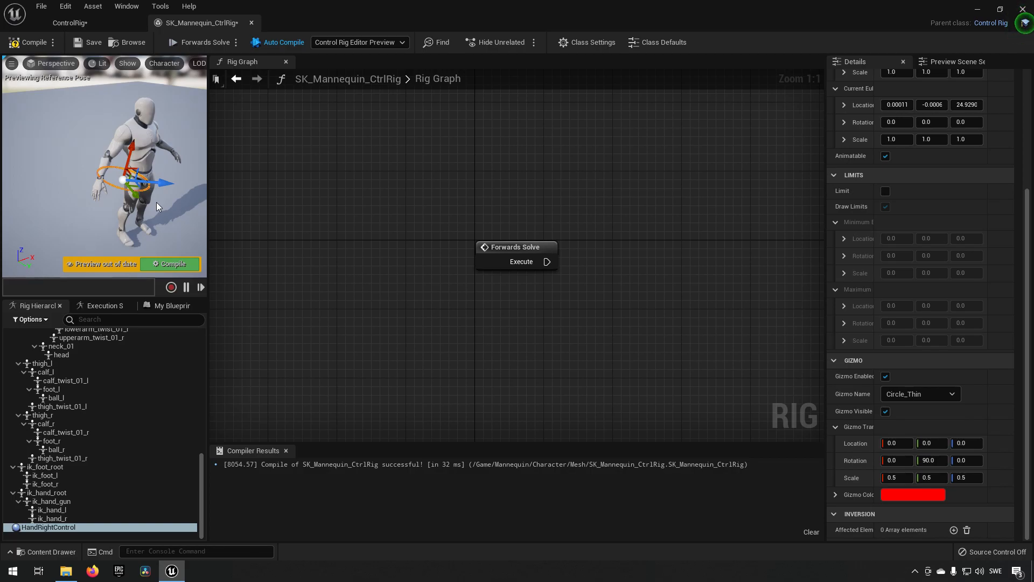
key(ctrl+z)
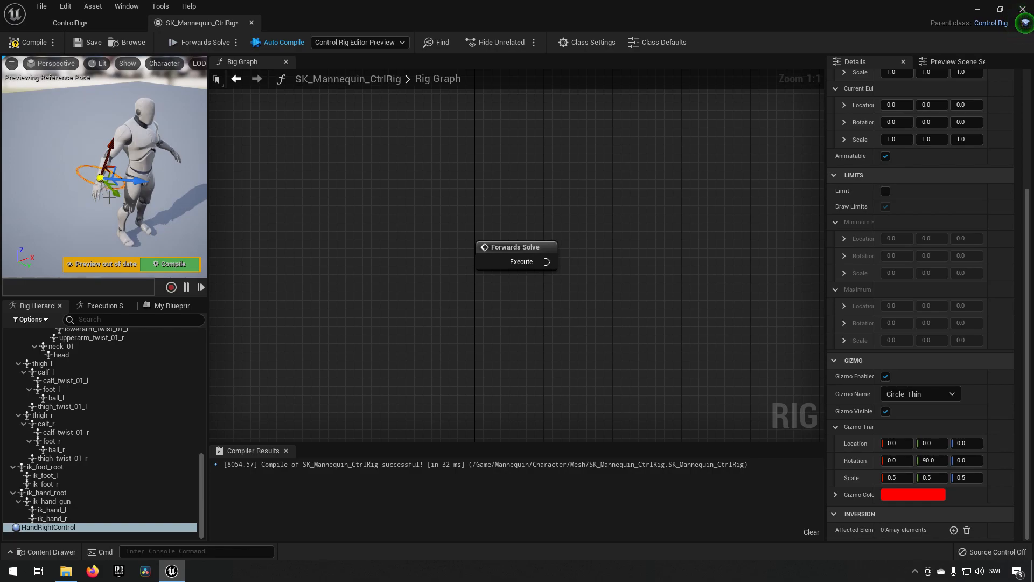
- Add a Get Control node for HandRightControl to the rig graph and place it below the Forwards Solve node
right_drag(513, 319, 426, 322)
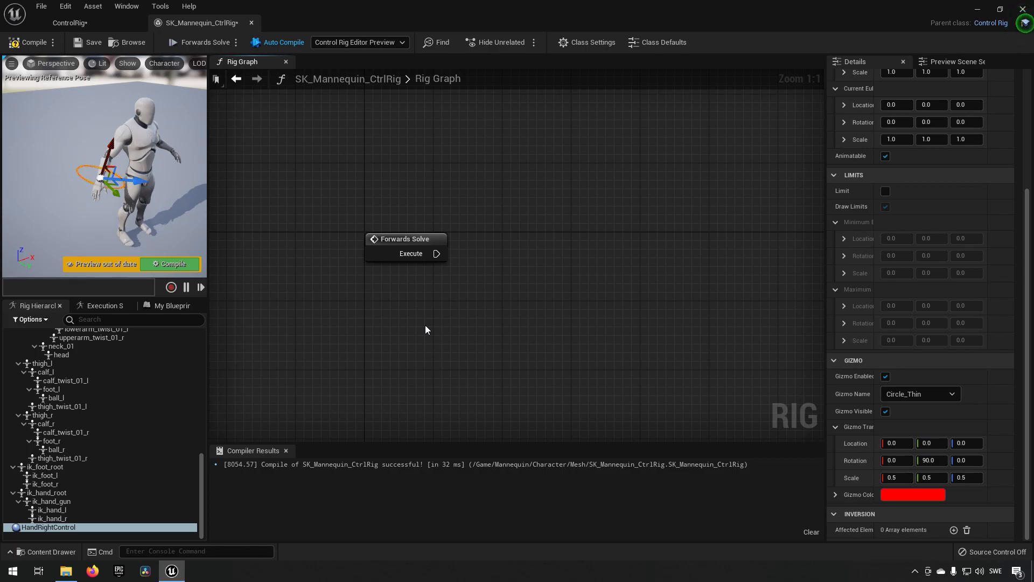
drag(61, 527, 441, 371)
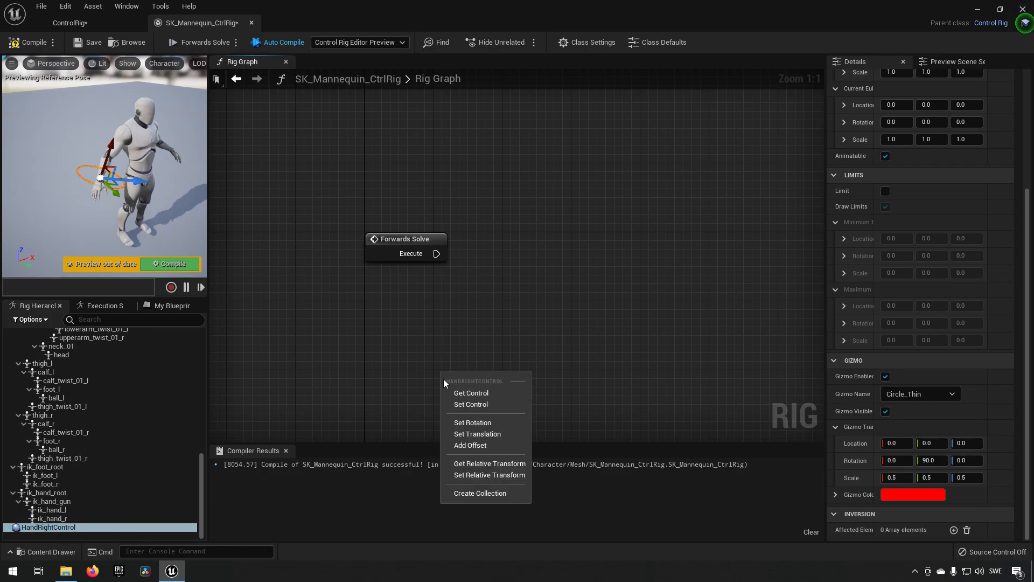
click(487, 390)
right_drag(523, 393, 520, 302)
drag(520, 302, 505, 284)
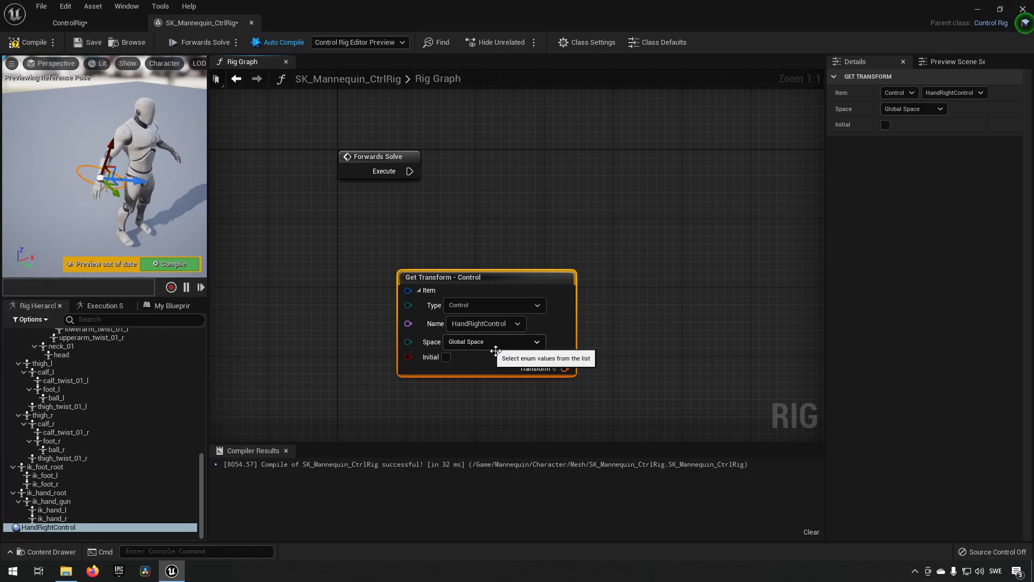
- Examine the type, name and space options of the Get Transform node, keeping Control, HandRightControl and Global Space
click(535, 308)
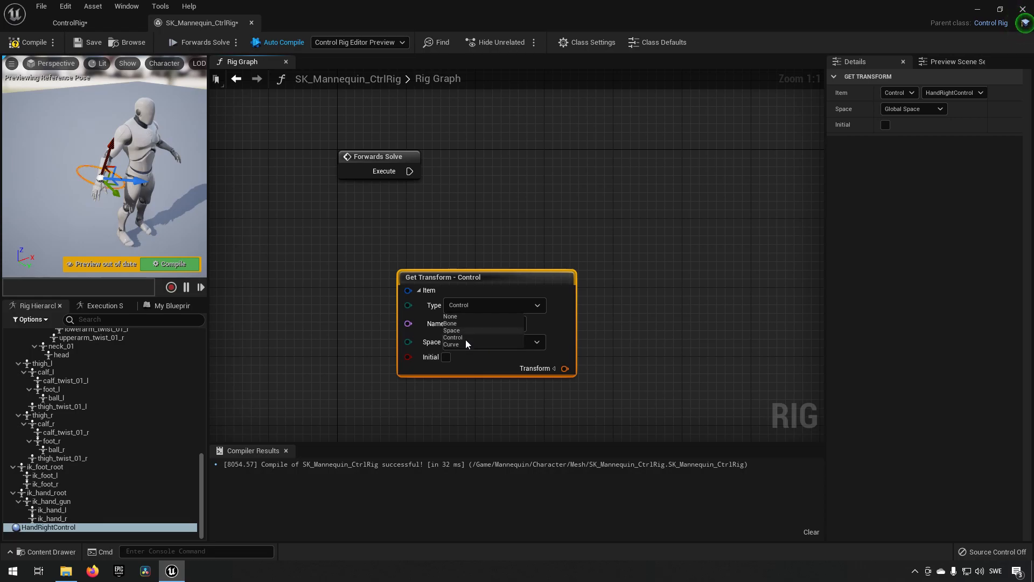
click(527, 309)
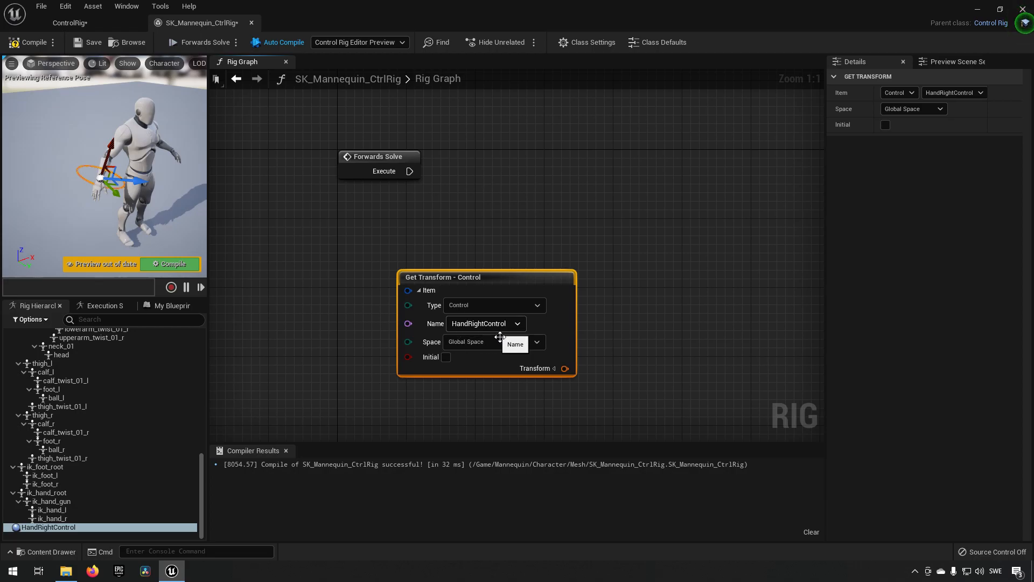
click(518, 329)
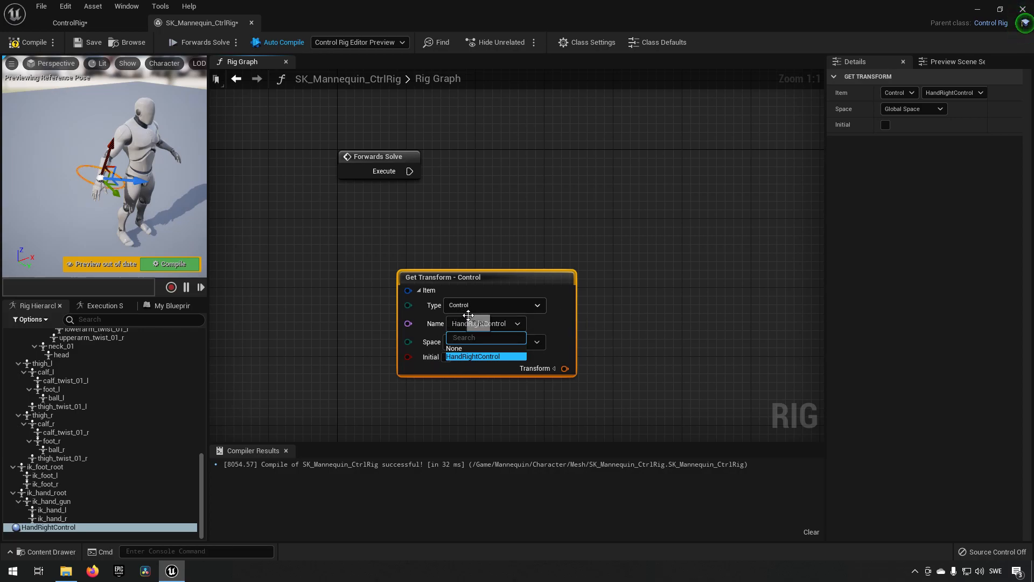
click(481, 357)
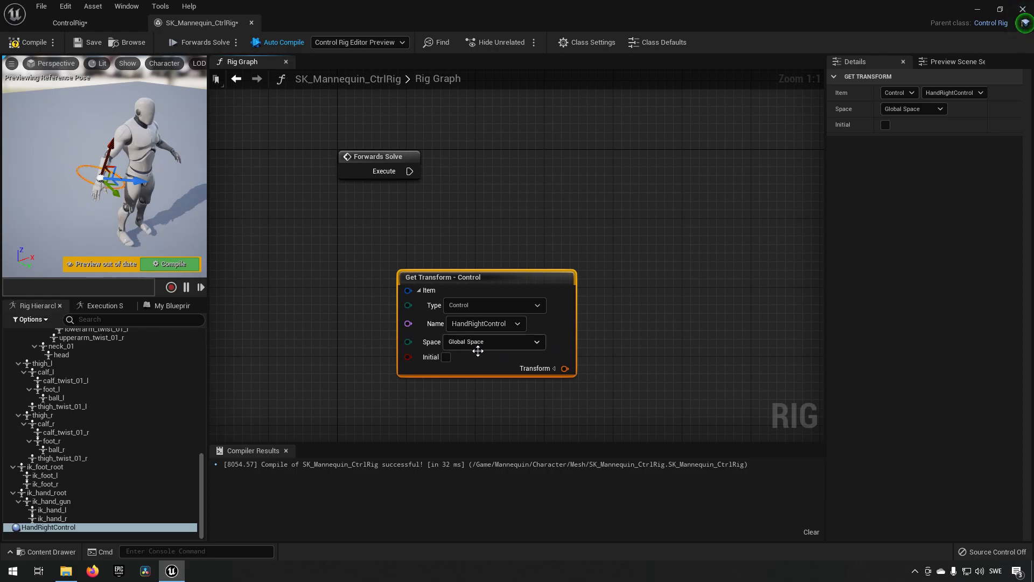
click(515, 346)
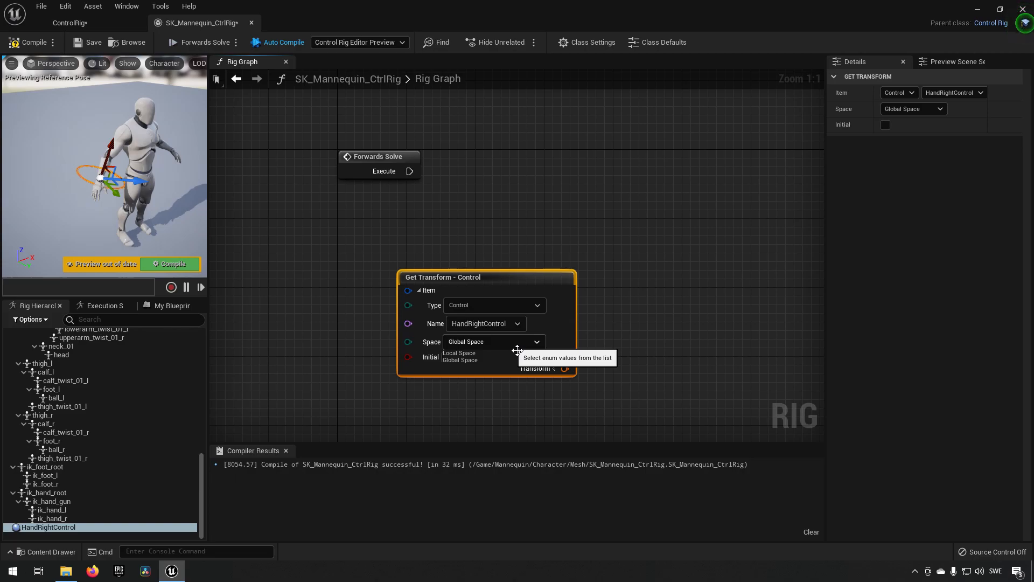
click(517, 350)
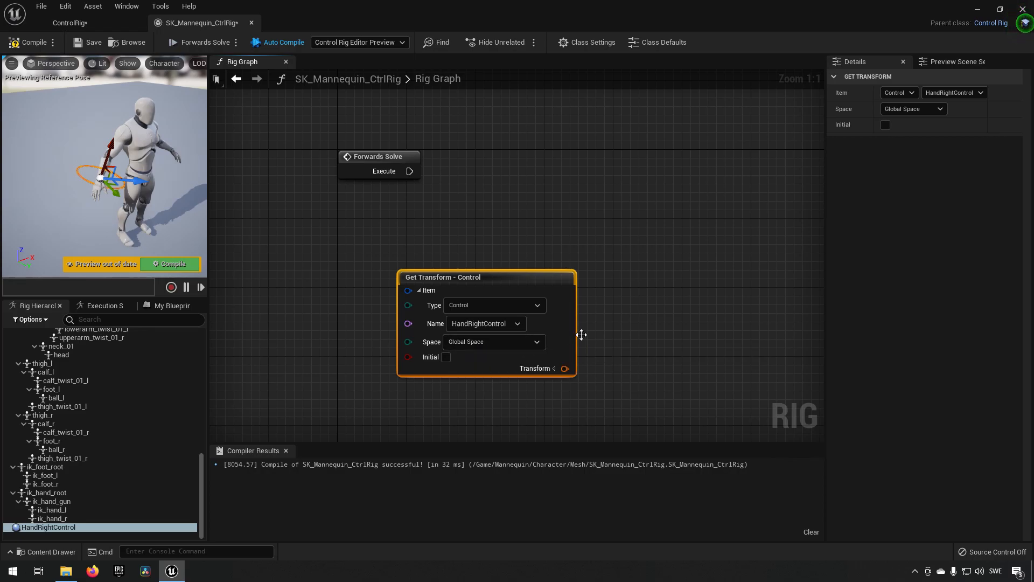
- Add a Set Transform node for the hand_r bone to the rig graph, executed from Forwards Solve
right_drag(556, 233, 502, 225)
drag(459, 271, 424, 245)
right_drag(469, 200, 480, 229)
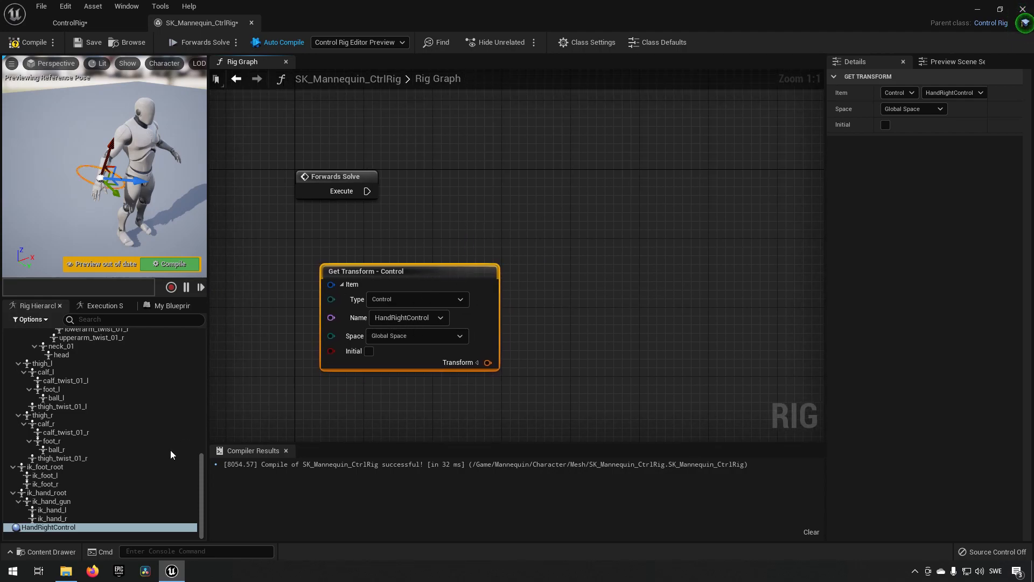
scroll(84, 456, up, 1)
scroll(84, 454, up, 7)
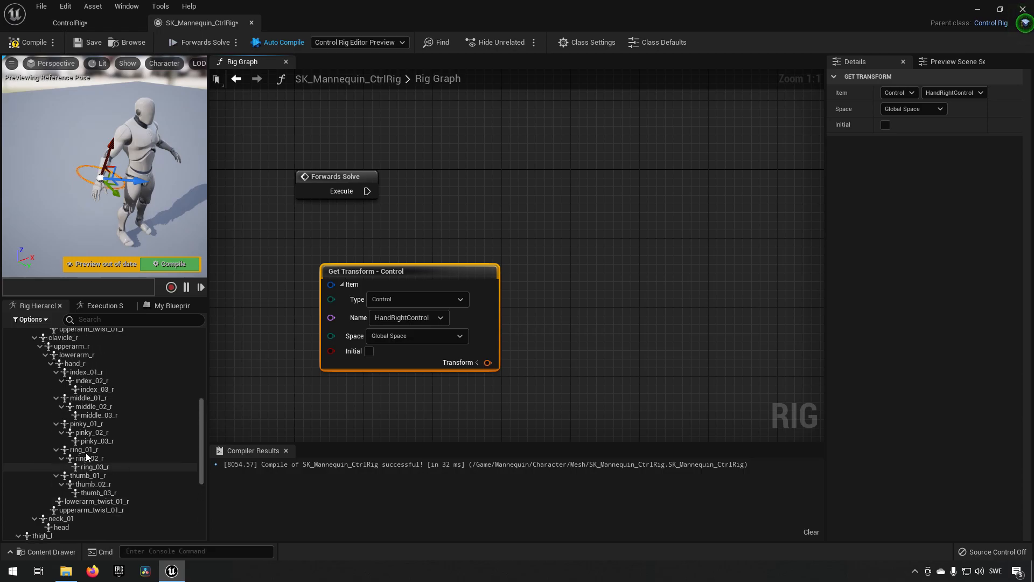
scroll(86, 450, up, 1)
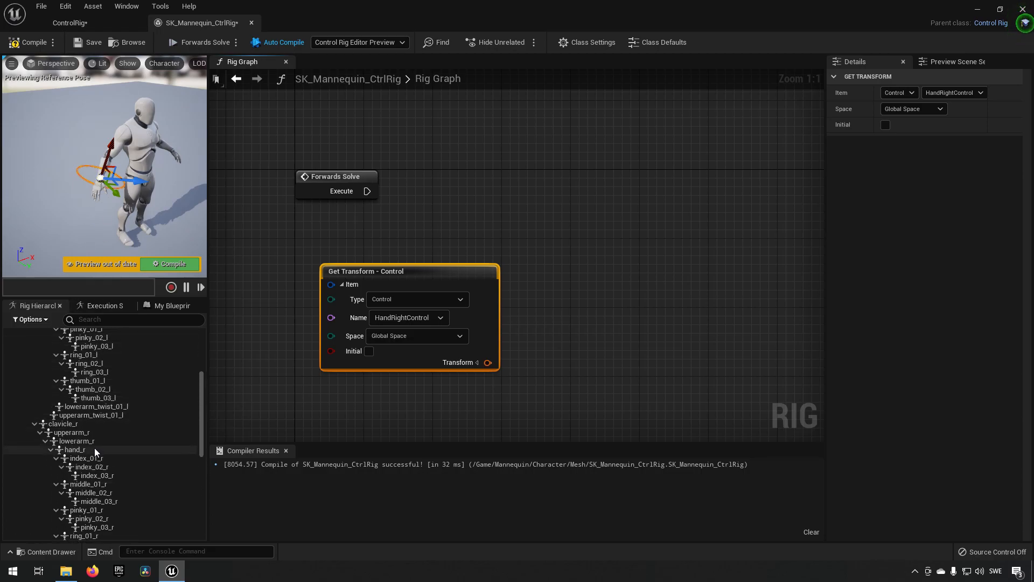
click(81, 450)
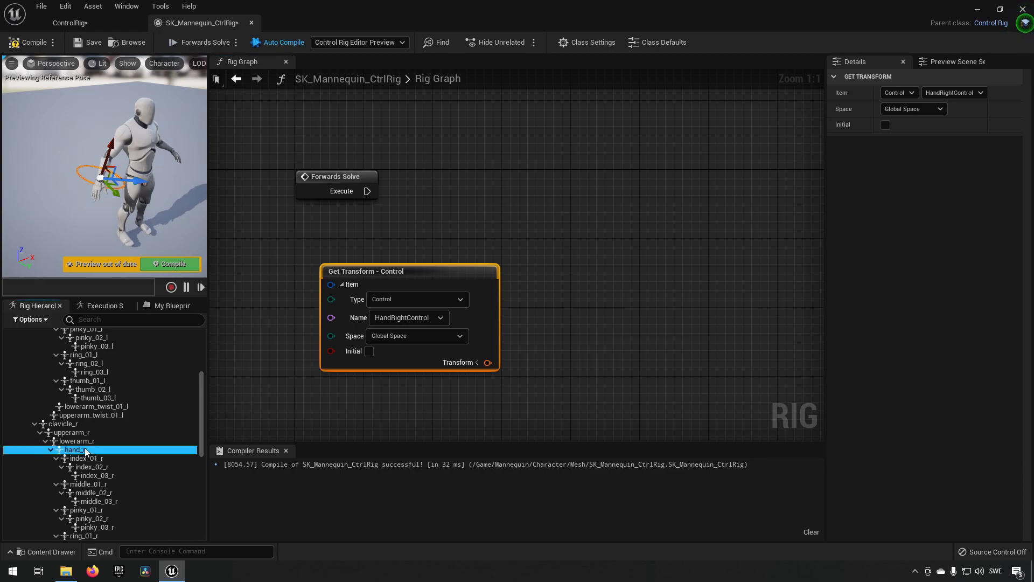
drag(85, 452, 429, 210)
drag(441, 162, 442, 166)
click(469, 195)
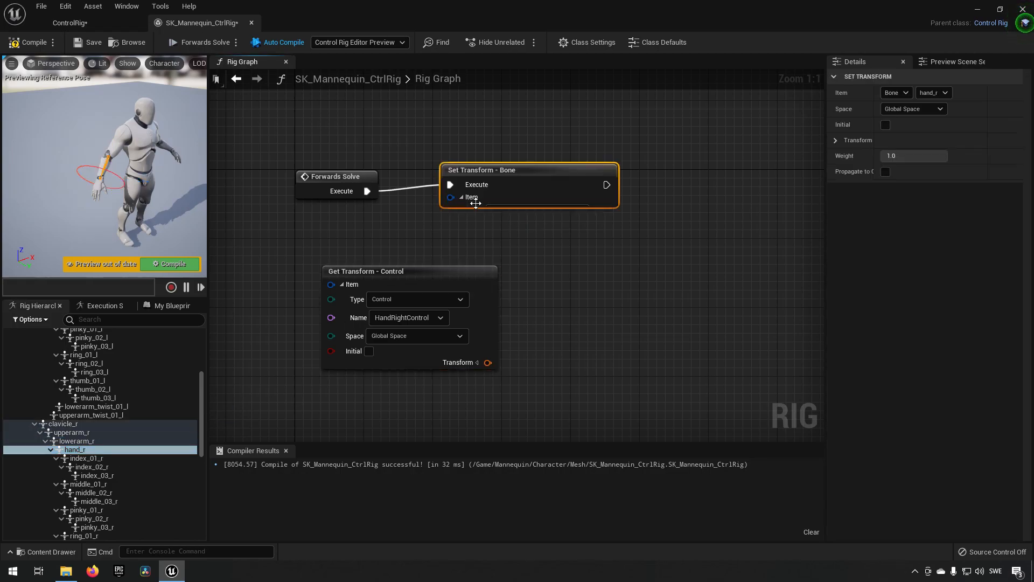
- Arrange the two transform nodes and connect HandRightControl's Transform output to the Transform input of the hand_r Set Transform node
drag(399, 284, 295, 240)
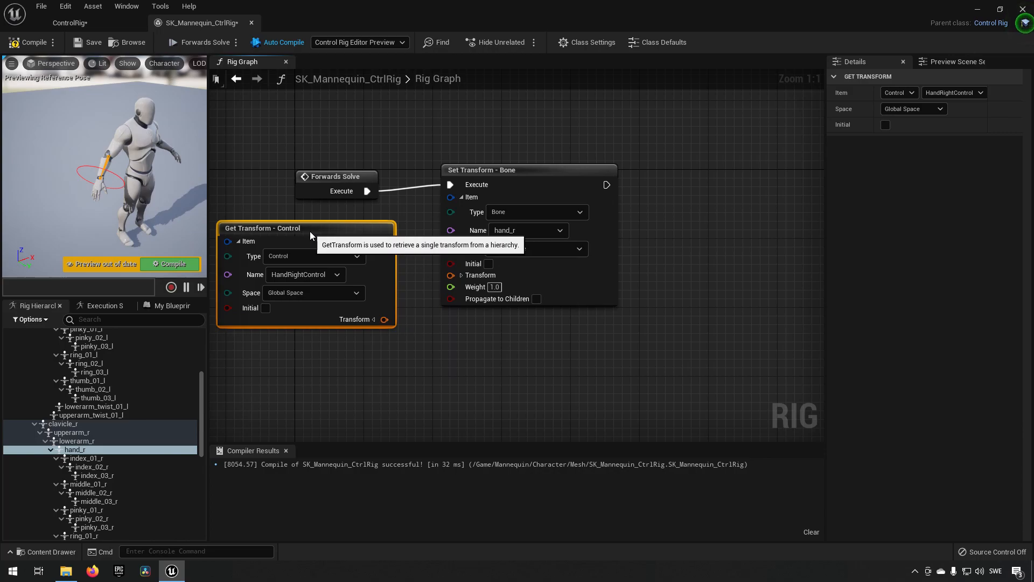
right_drag(527, 244, 558, 265)
drag(570, 197, 578, 206)
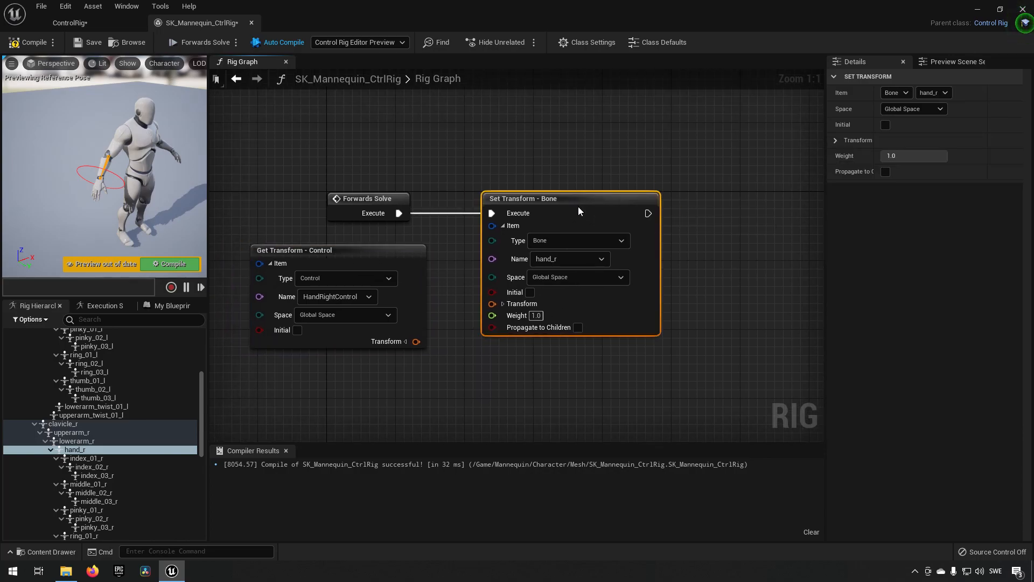
drag(416, 342, 492, 303)
drag(236, 223, 465, 363)
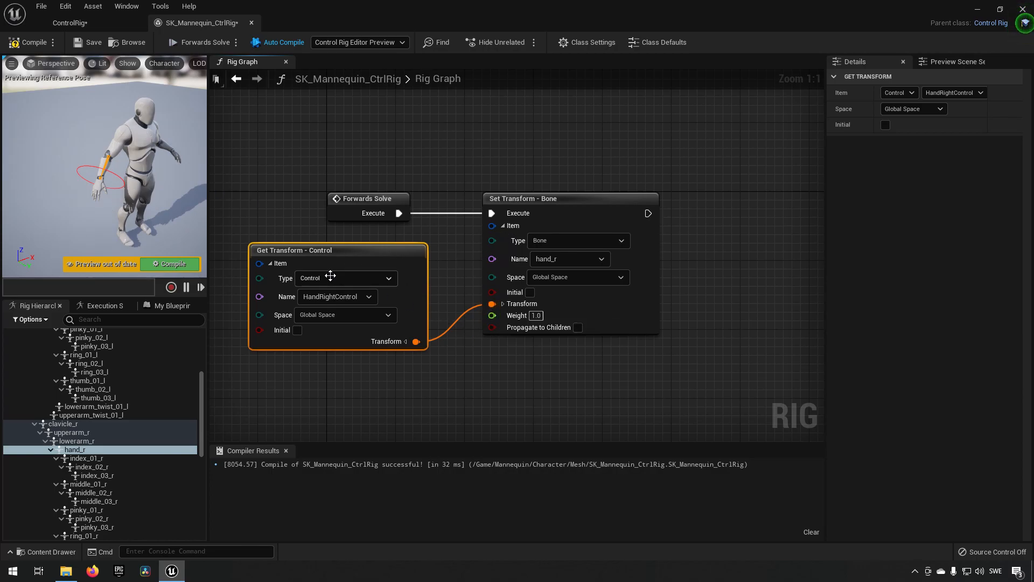
- Test the rig by moving HandRightControl about 24.5 units away from the body along its Z axis, and undo the move
click(108, 180)
key(w)
mouse_move(108, 180)
right_down()
mouse_move(94, 183)
mouse_move(107, 188)
right_up()
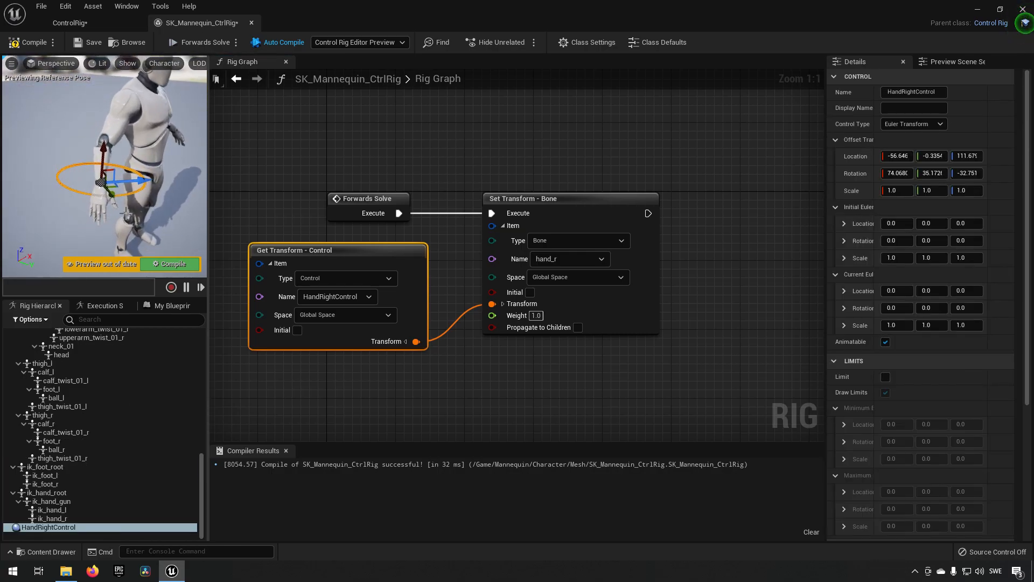
drag(124, 190, 102, 198)
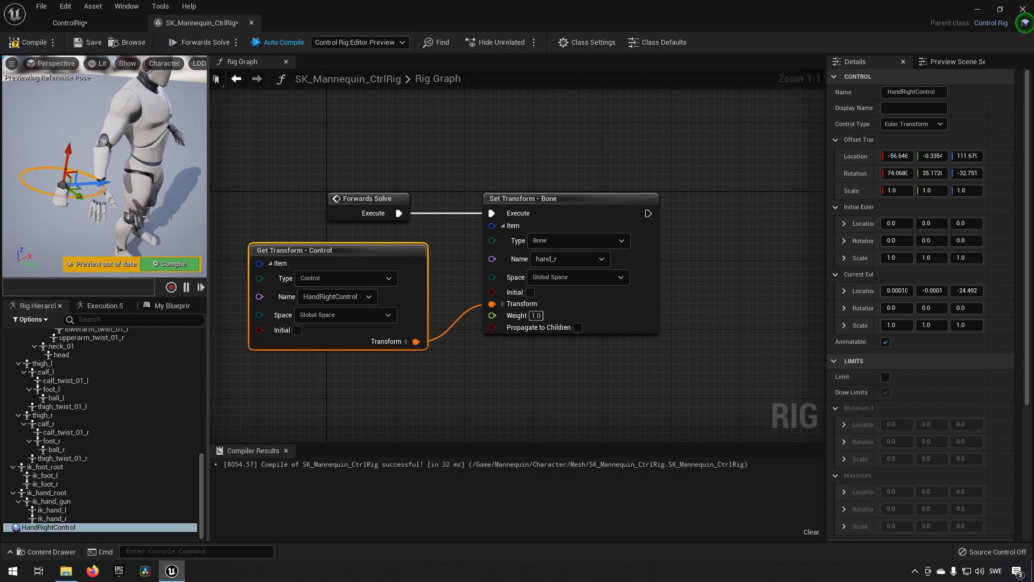
key(ctrl+z)
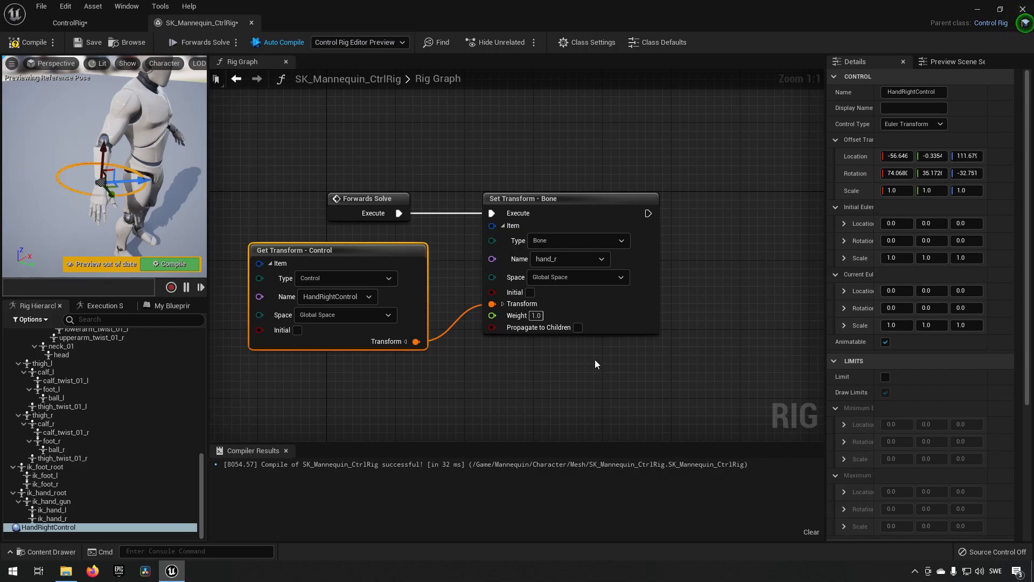
- Enable Propagate to Children on the hand_r Set Transform node and test it by moving HandRightControl
click(578, 327)
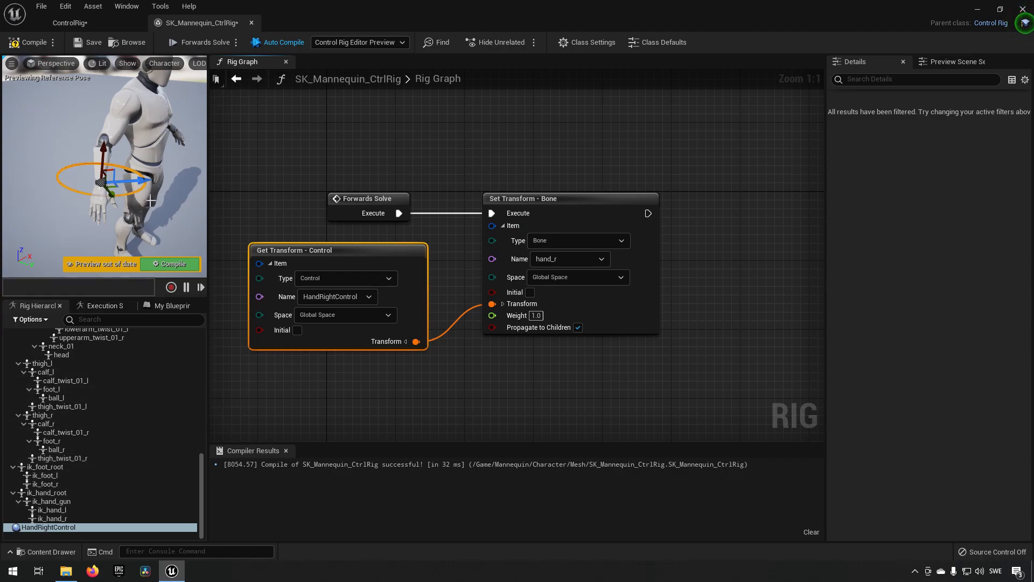
drag(143, 180, 161, 215)
- Add a Basic IK node to the rig graph, executed after the hand_r Set Transform node
right_drag(672, 356, 549, 358)
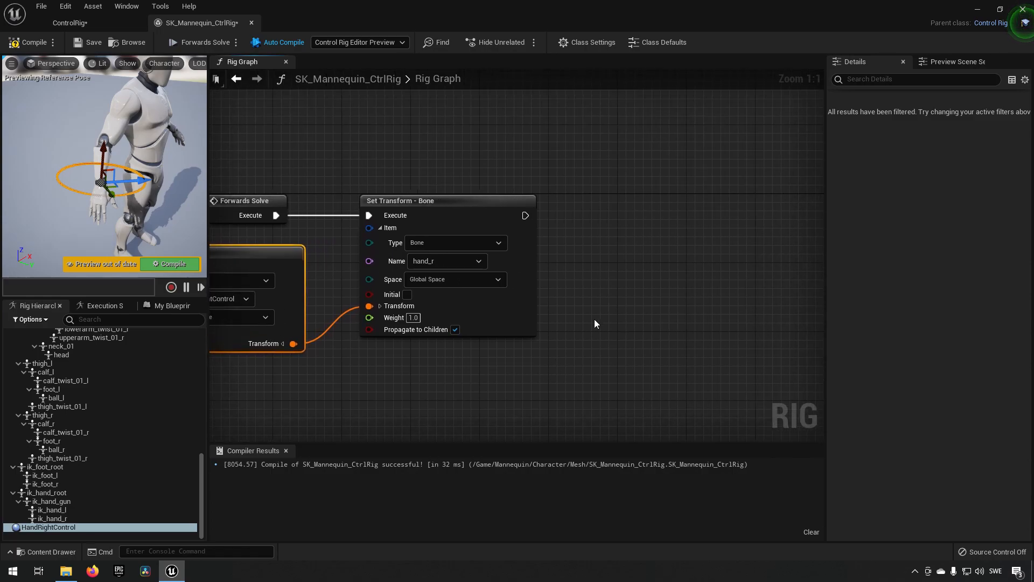
right_click(651, 230)
text(basic ik)
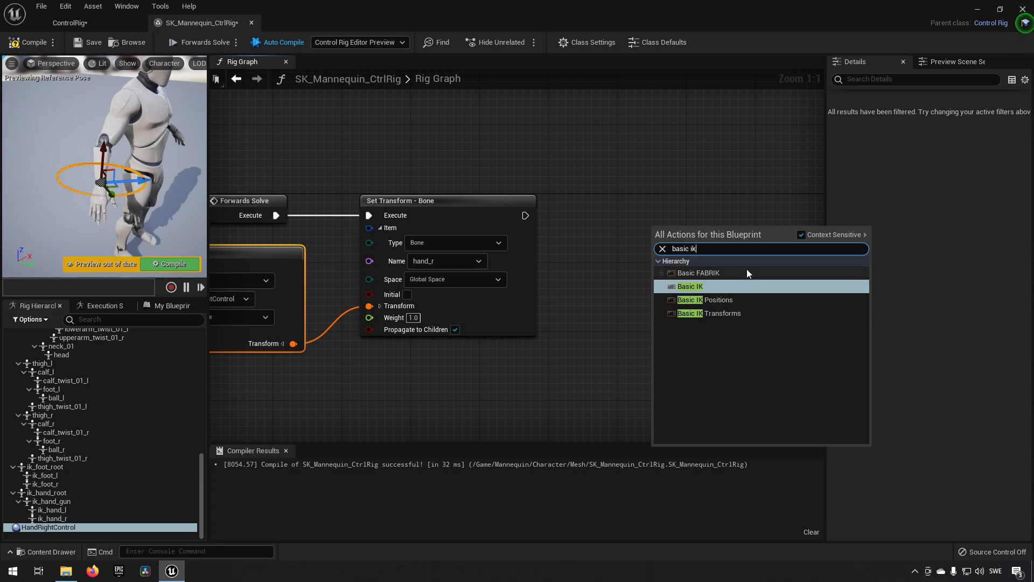
click(739, 288)
drag(748, 231, 741, 207)
right_drag(687, 166, 629, 104)
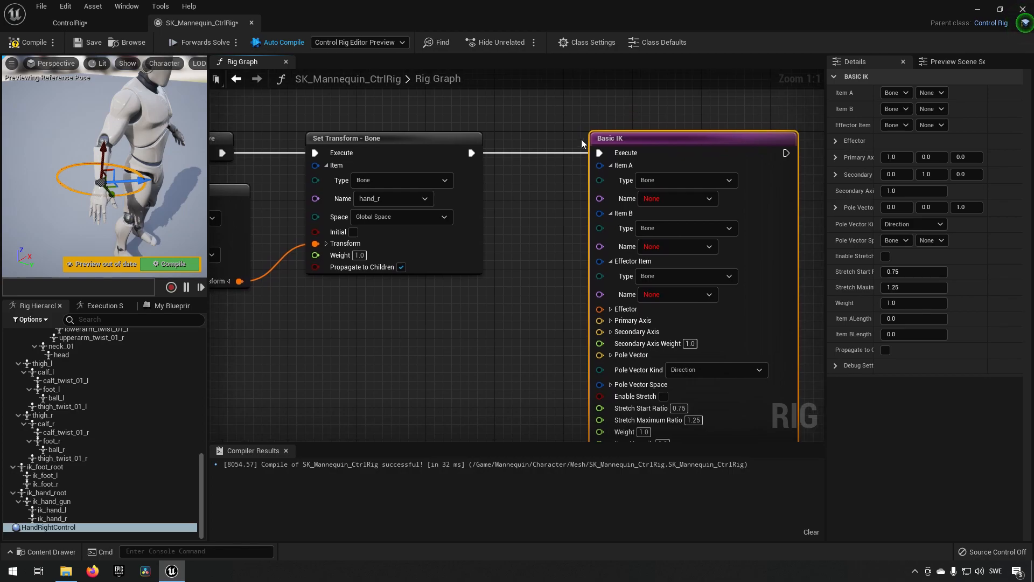
scroll(584, 138, down, 1)
right_drag(560, 281, 590, 295)
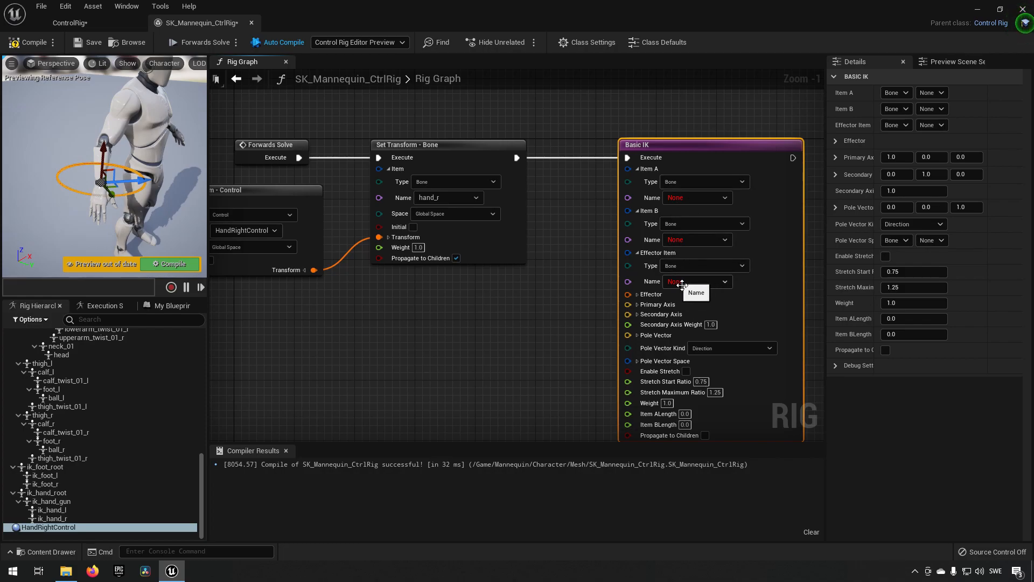
- Set the Basic IK node's Effector Item to the hand_r bone
right_drag(681, 291, 643, 338)
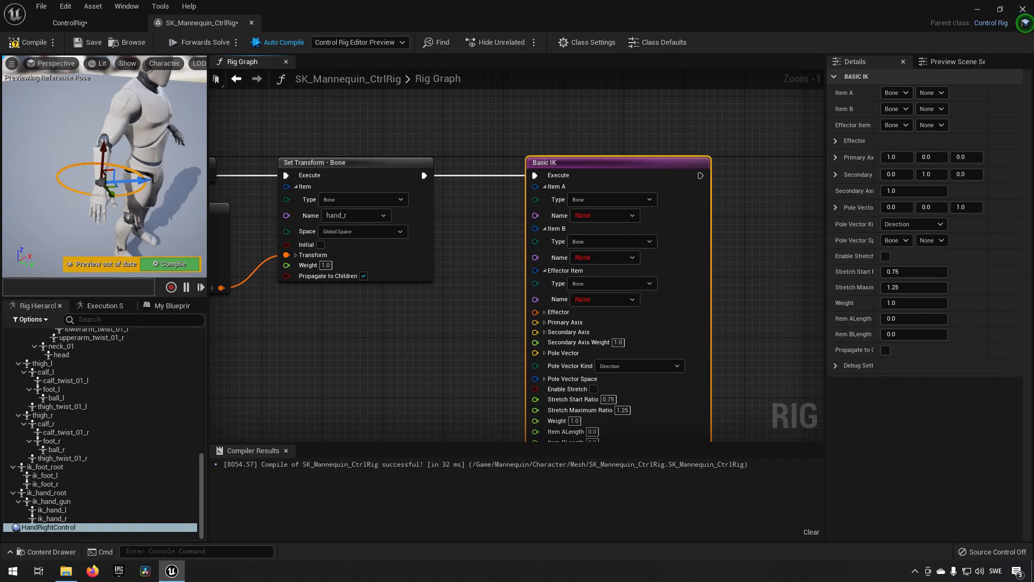
right_drag(517, 329, 510, 323)
click(623, 300)
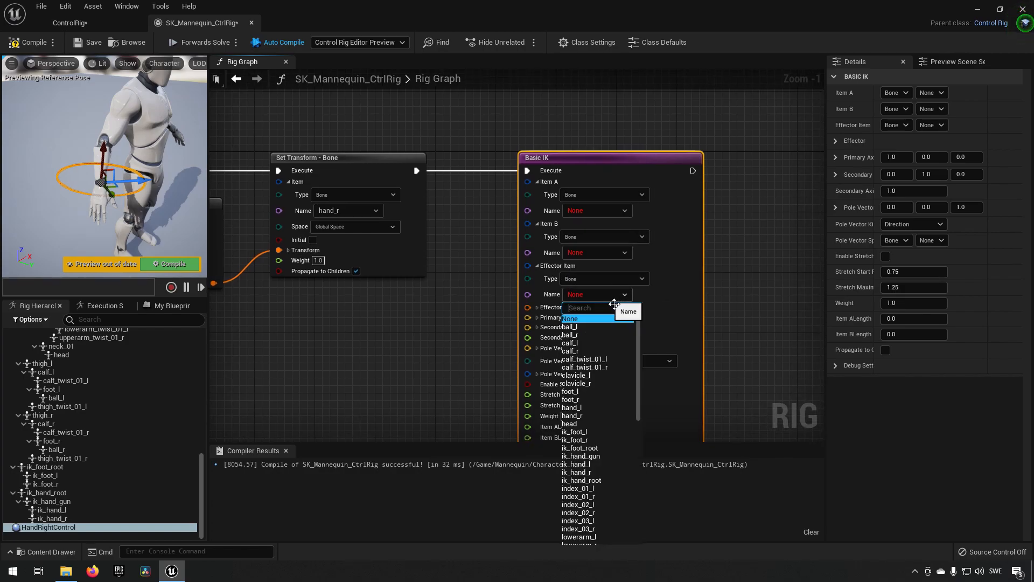
click(572, 416)
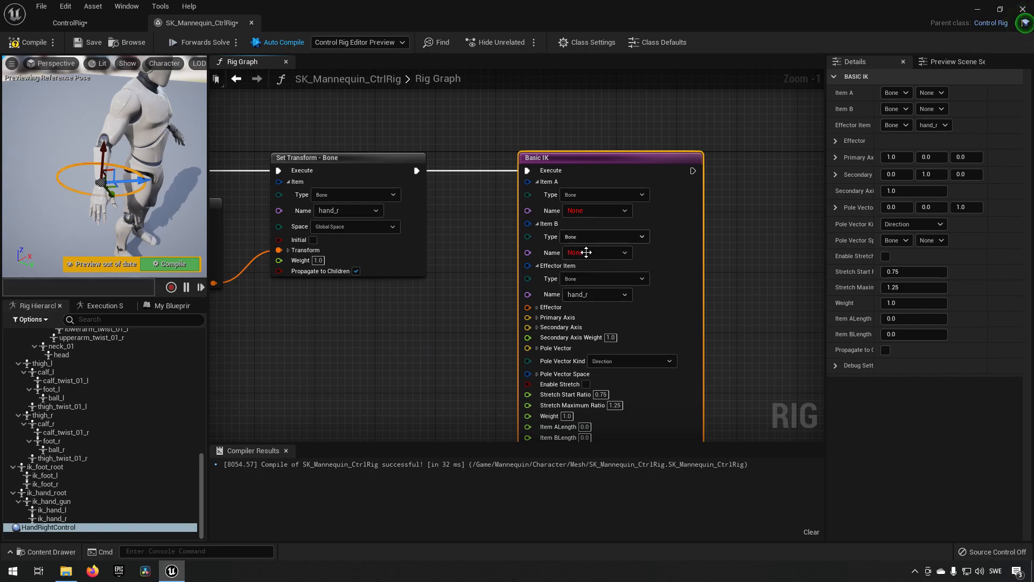
- Locate hand_r's parent bone in the rig hierarchy and set Item B of the Basic IK node to lowerarm_r
scroll(82, 463, up, 3)
scroll(82, 464, up, 6)
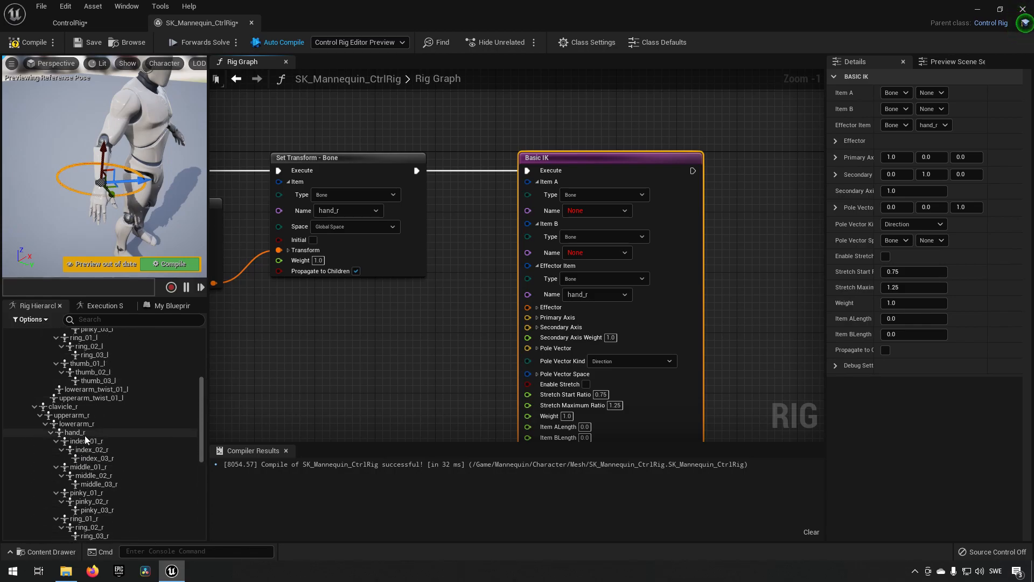
click(85, 434)
click(82, 424)
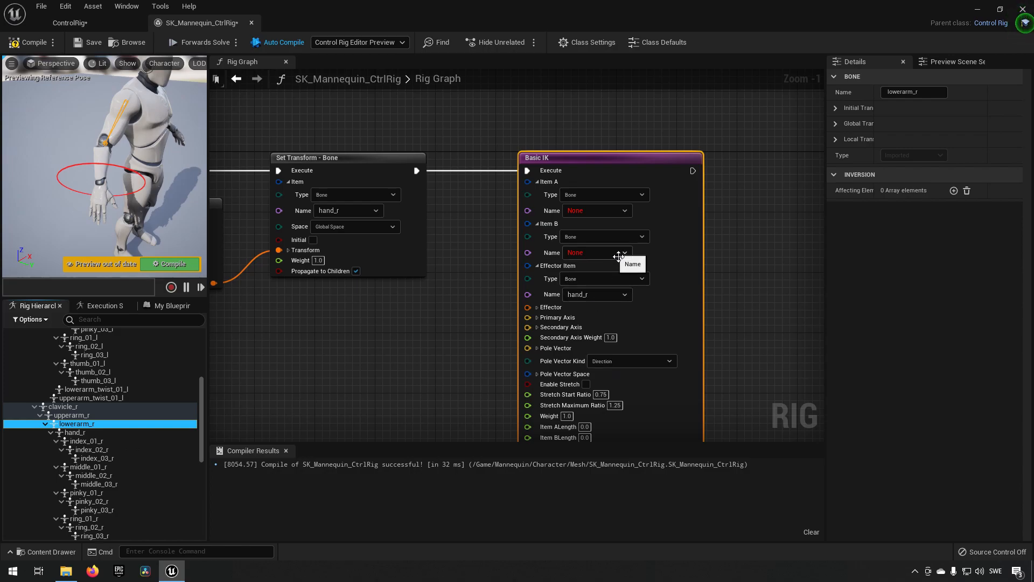
click(618, 256)
scroll(591, 428, down, 2)
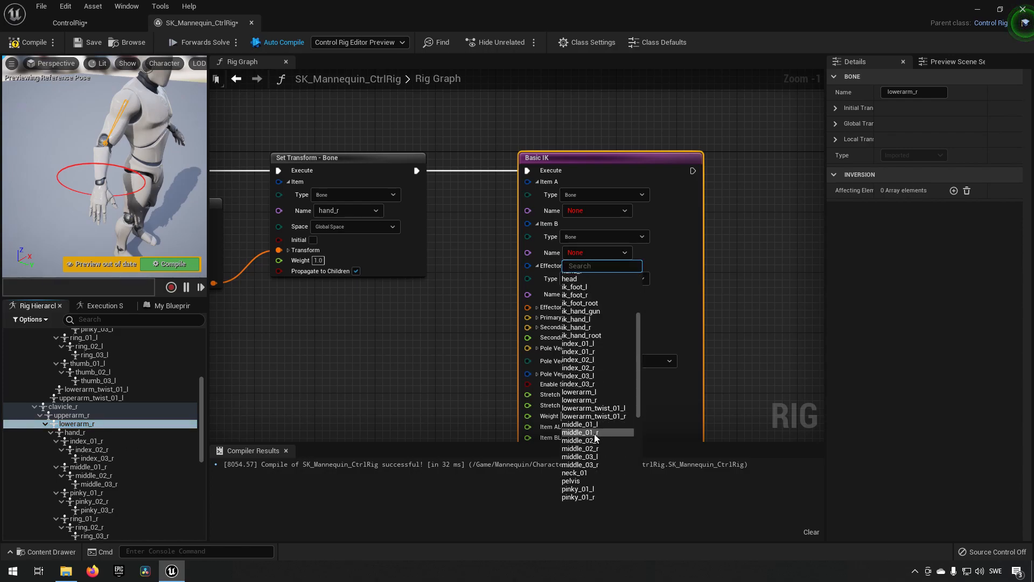
click(597, 400)
- Set Item A of the Basic IK node to the upperarm_r bone, the parent of lowerarm_r
click(78, 416)
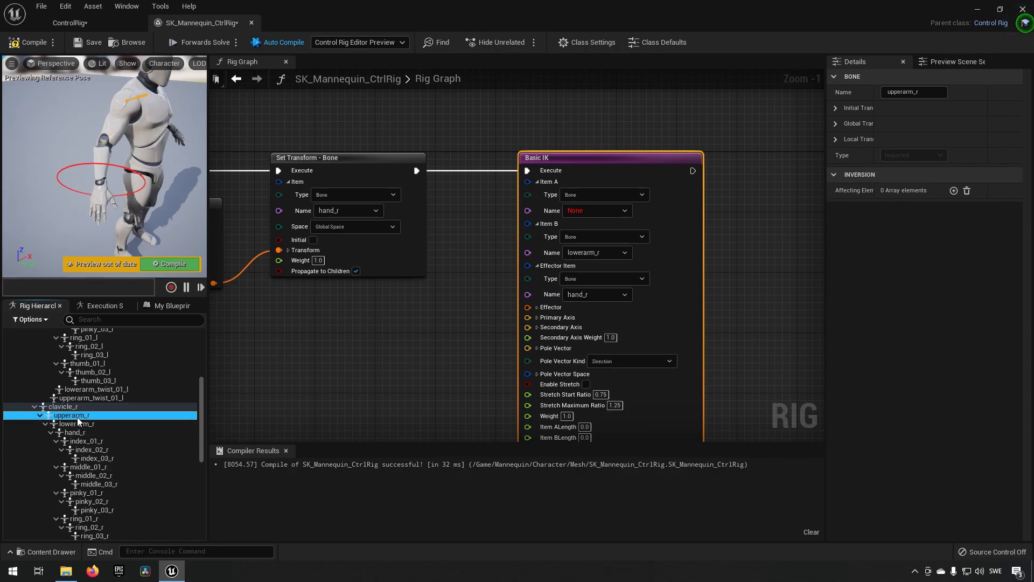
click(597, 211)
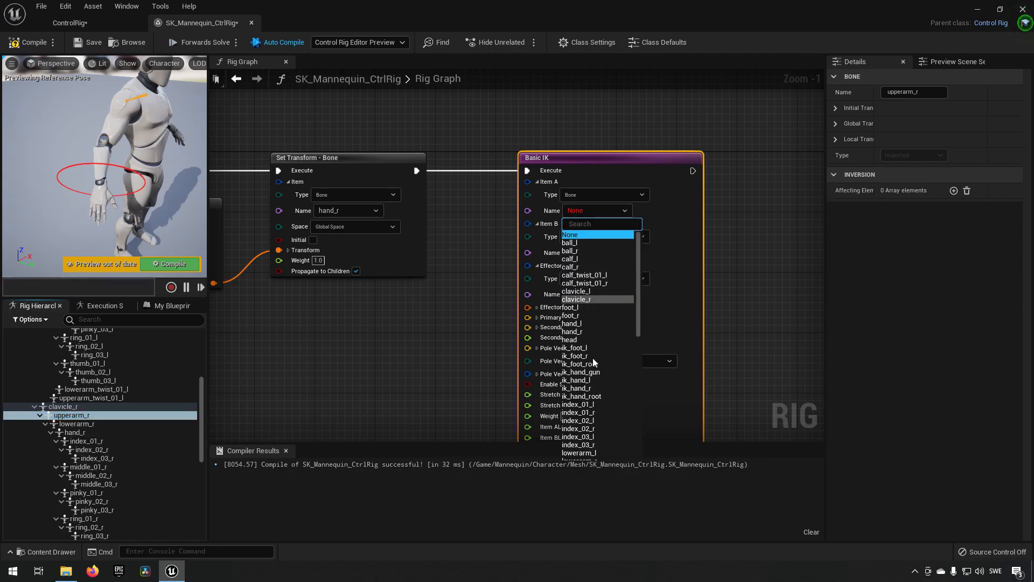
scroll(597, 380, down, 10)
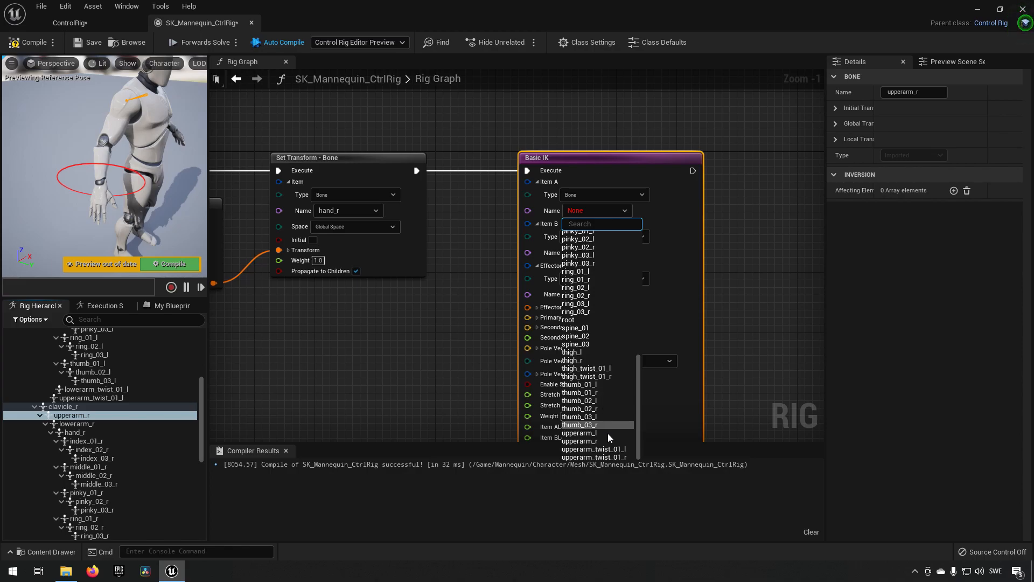
click(601, 441)
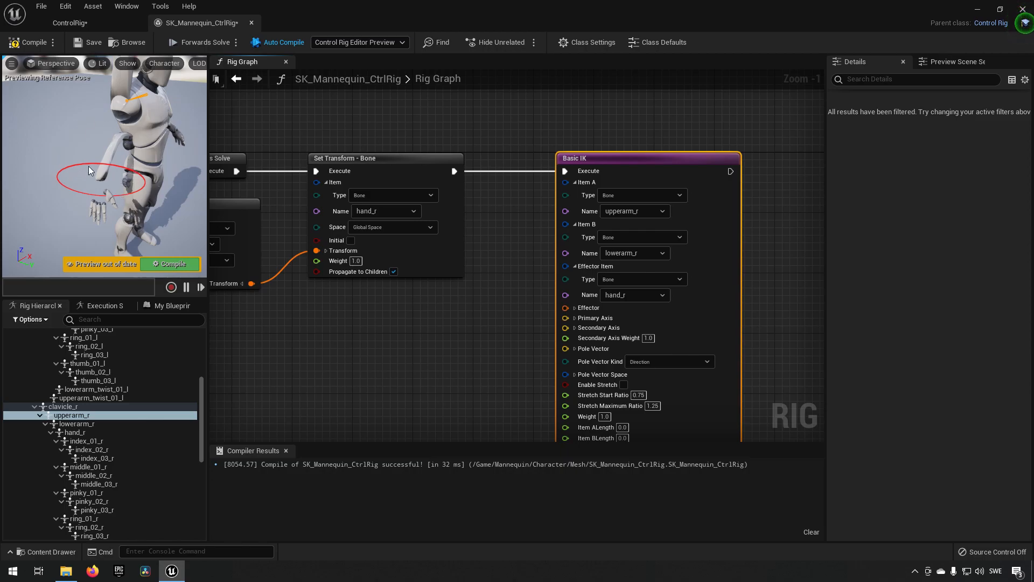
- Break and restore the execution link from Set Transform to Basic IK, and connect HandRightControl's Transform output to Basic IK's Effector input
alt+click(454, 171)
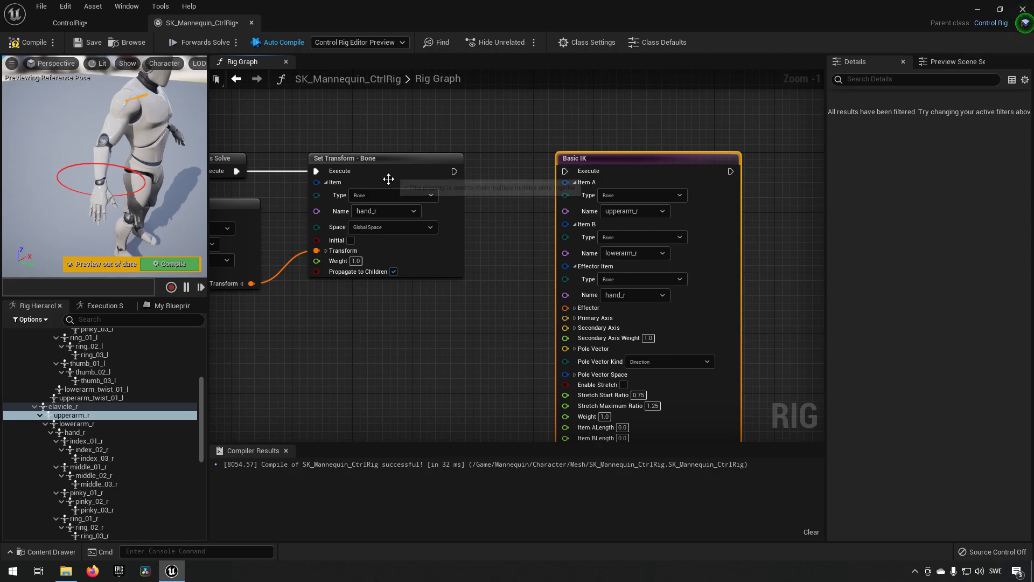
drag(454, 172, 565, 171)
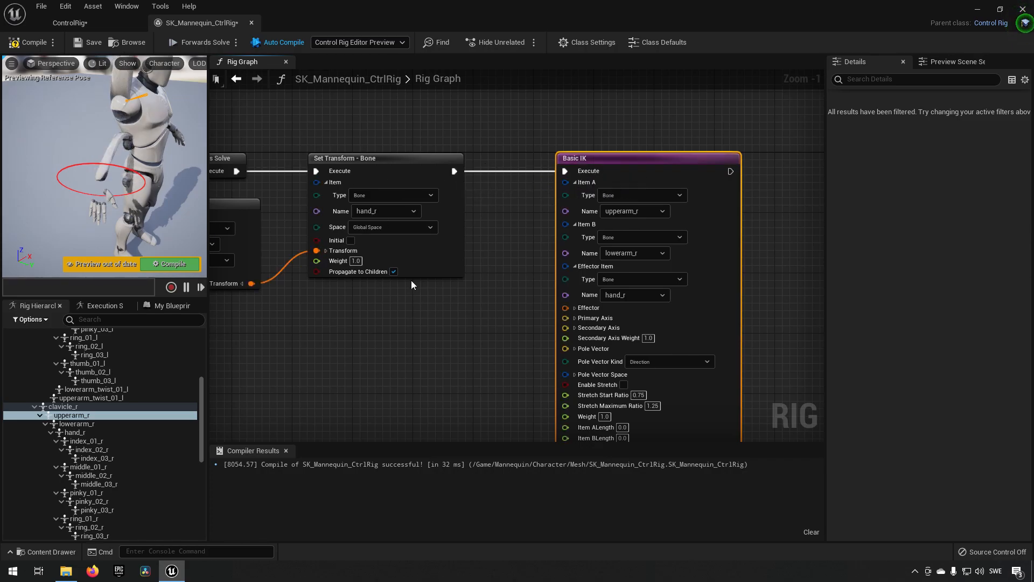
right_drag(473, 333, 574, 314)
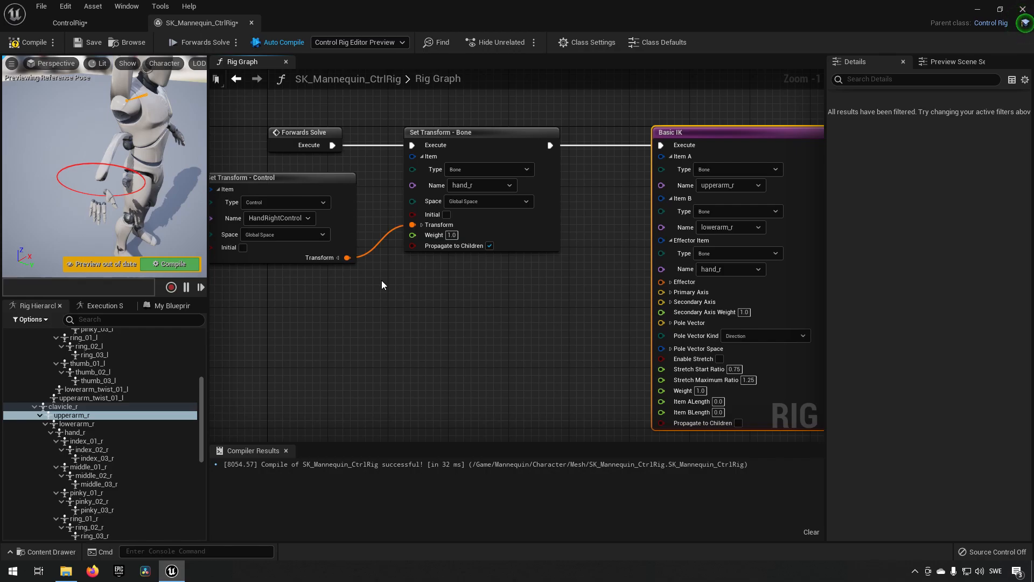
drag(347, 258, 667, 284)
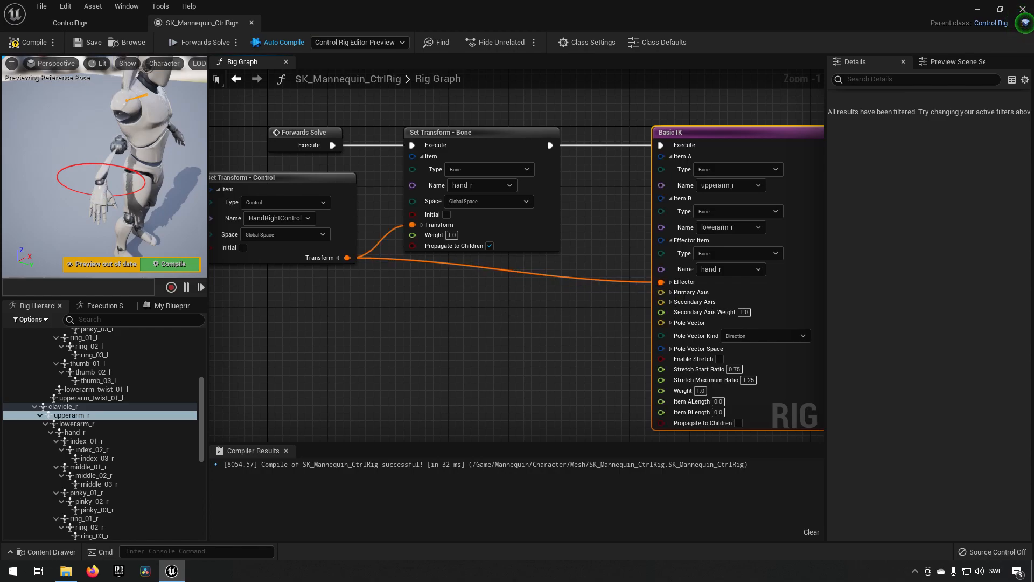
- Expand the Primary Axis and Secondary Axis values of the Basic IK node
right_drag(549, 343, 463, 322)
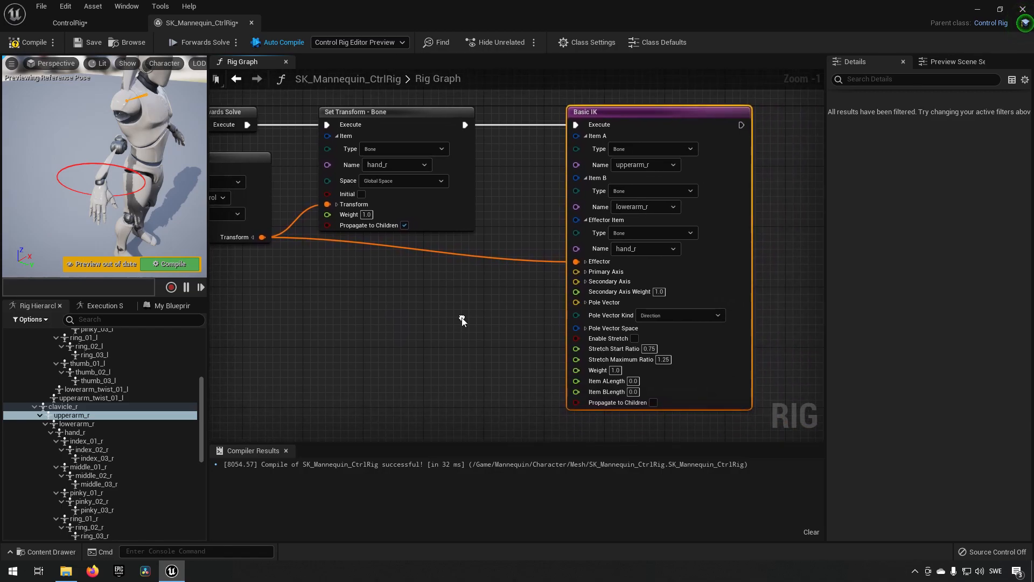
click(586, 280)
click(586, 272)
right_drag(427, 362, 397, 308)
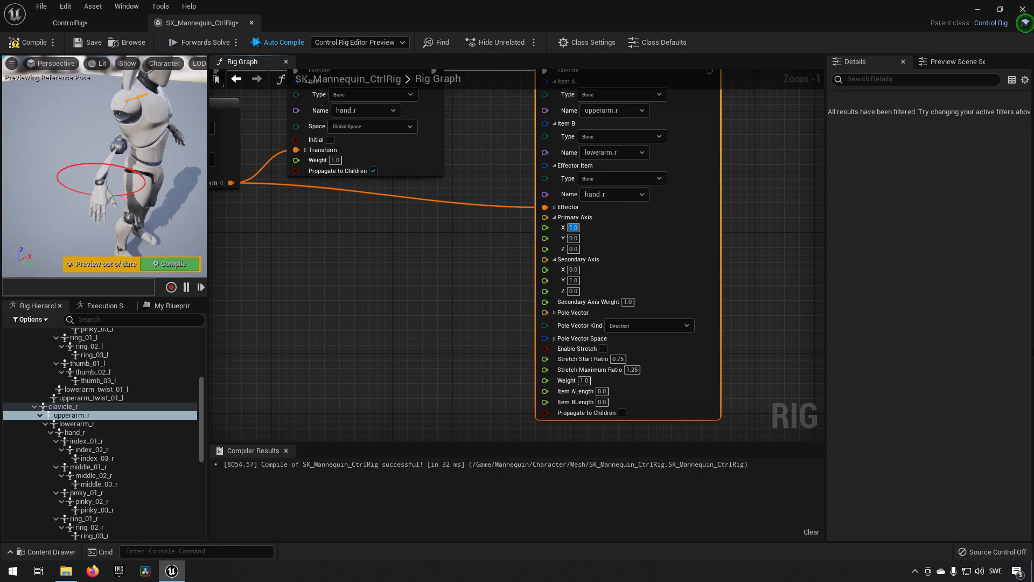
- Add a Draw Hierarchy debug node to the rig graph, executed after the Basic IK node
right_drag(787, 192, 640, 230)
right_click(578, 232)
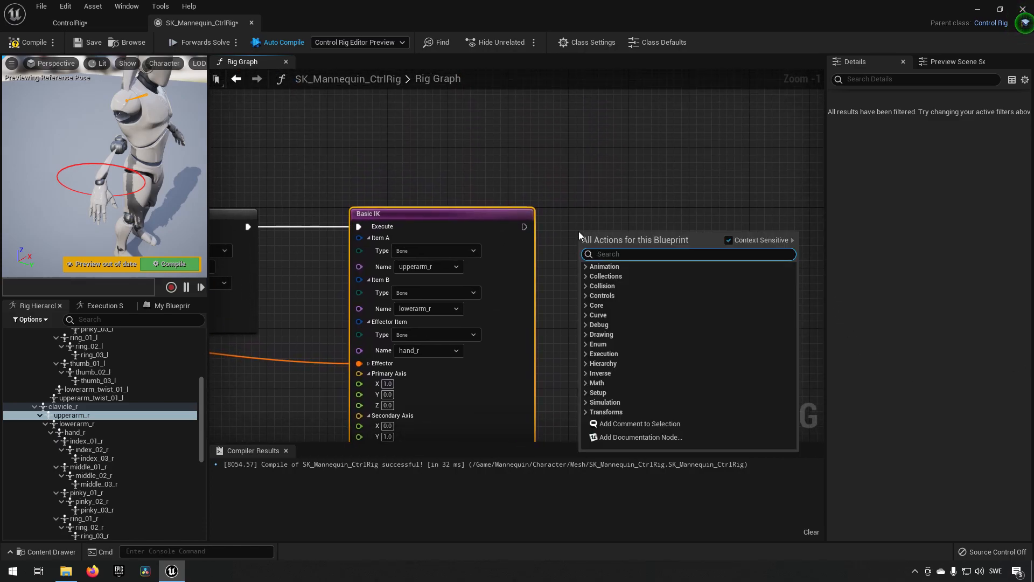
text(draw hier)
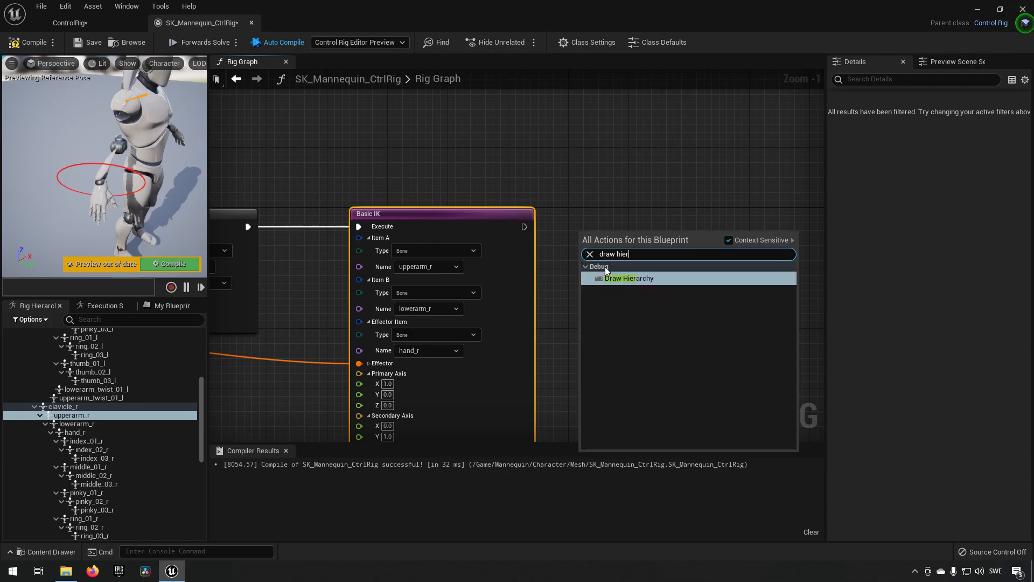
key(Return)
click(617, 220)
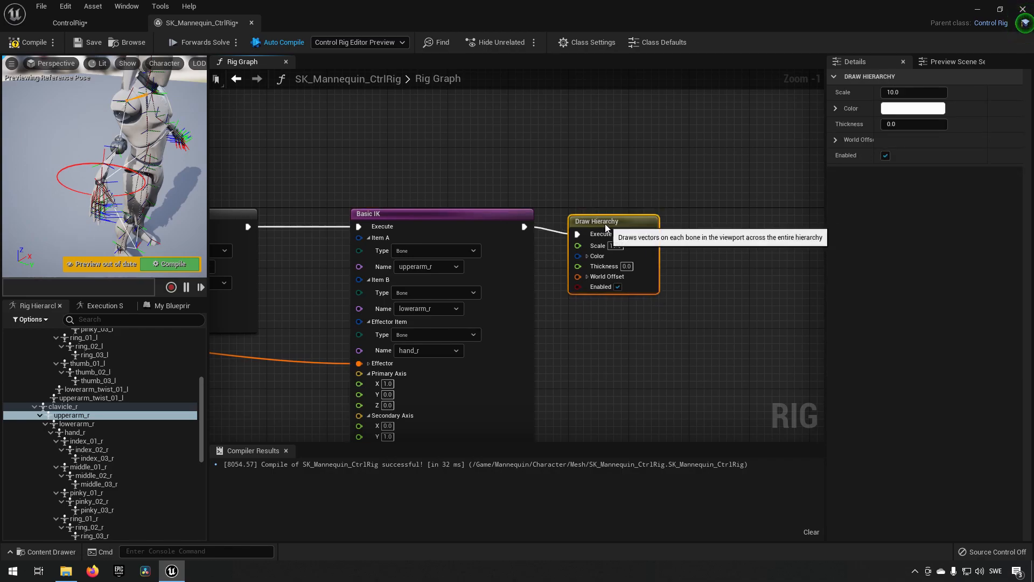
- Move the Draw Hierarchy node above the other nodes and execute it directly from the hand_r Set Transform node
drag(616, 225, 374, 111)
right_drag(297, 157, 470, 242)
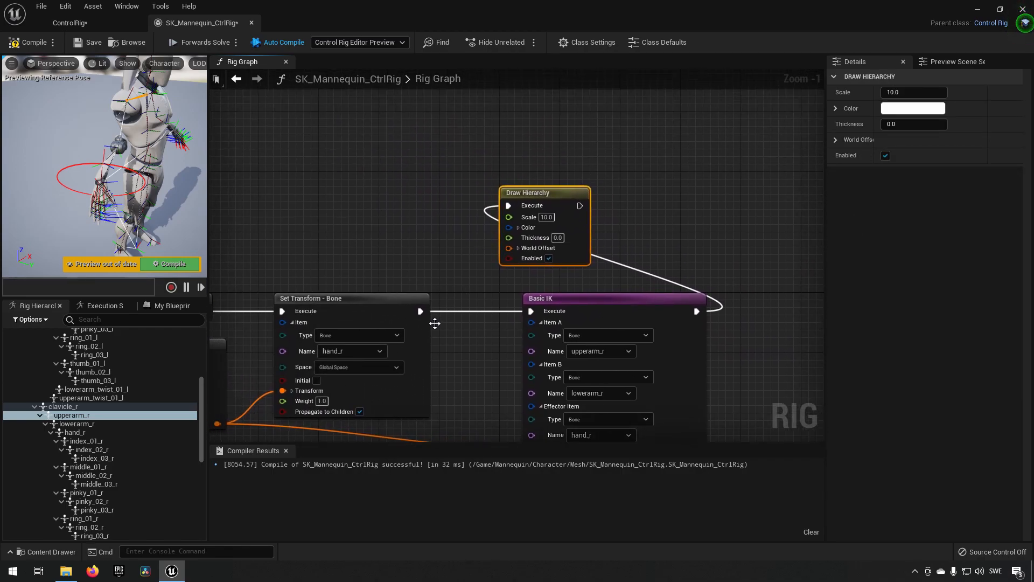
mouse_move(422, 314)
mouse_down()
mouse_move(496, 209)
mouse_move(510, 208)
mouse_up()
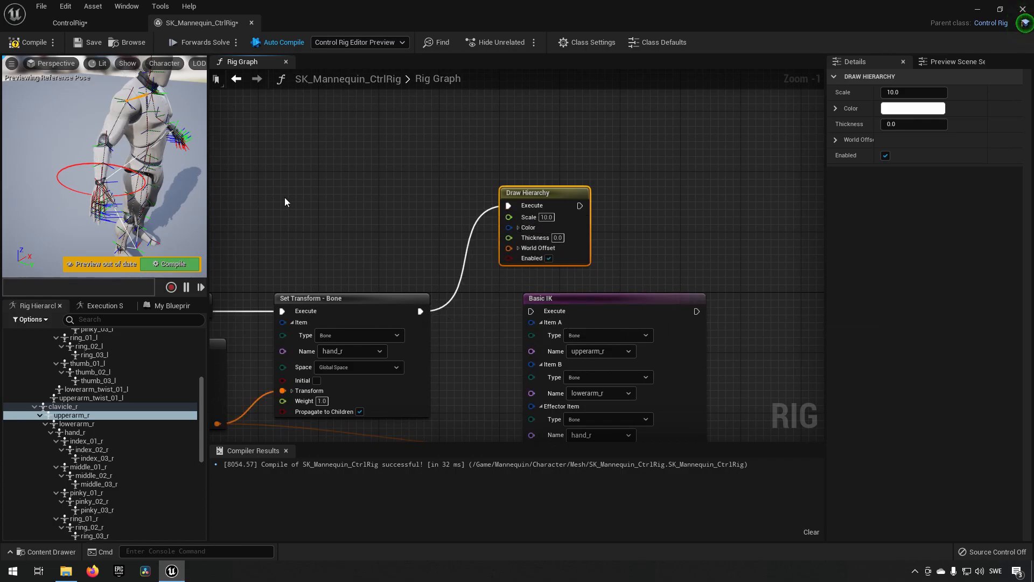
- Examine the drawn bone axes on the mannequin's right arm to determine which axis runs along the arm and in which direction
scroll(155, 204, up, 5)
scroll(163, 180, down, 5)
right_drag(185, 180, 132, 219)
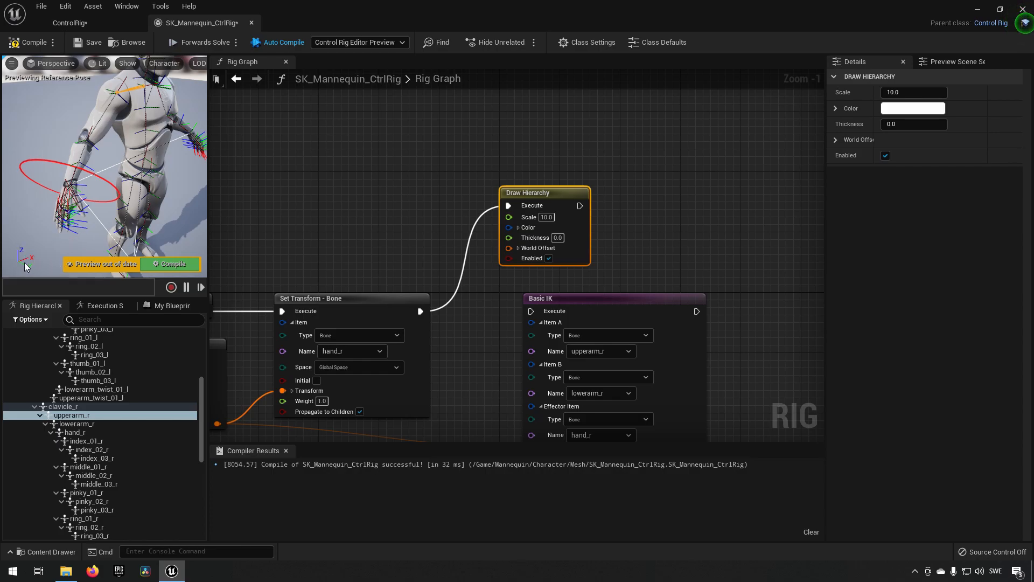
right_drag(48, 232, 47, 237)
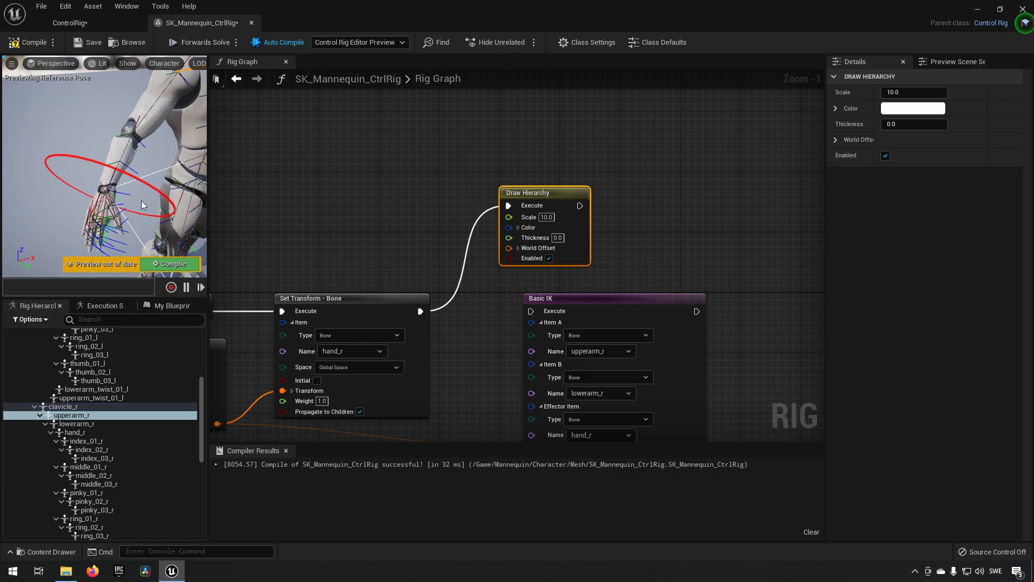
right_drag(360, 235, 355, 236)
right_drag(158, 218, 159, 217)
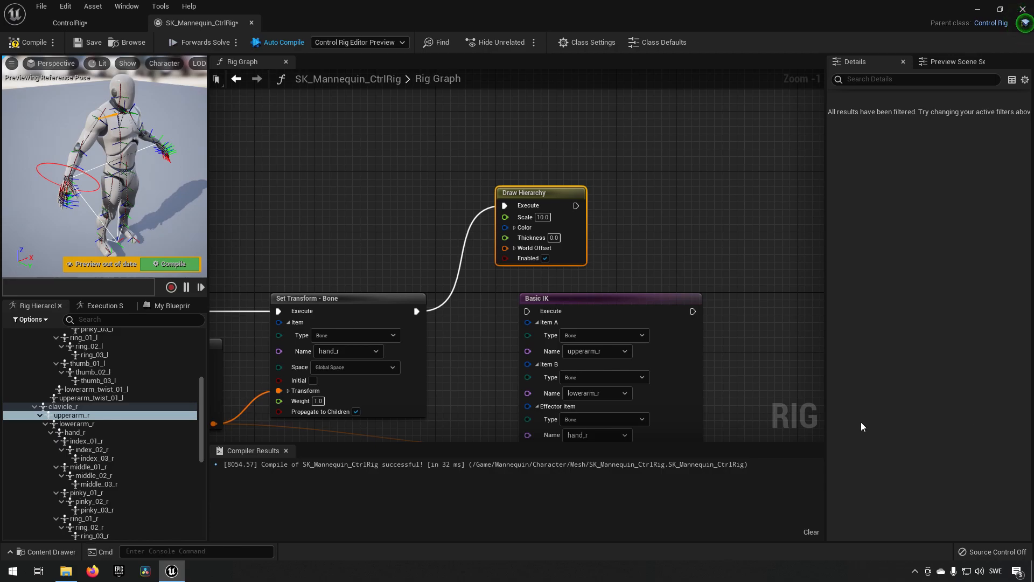
- Connect the Draw Hierarchy node's Execute output to the Execute input of the Basic IK node
right_drag(617, 233, 623, 69)
right_drag(629, 108, 613, 128)
drag(591, 114, 542, 220)
- Set the Basic IK node's Primary Axis X to -1
mouse_move(487, 346)
right_down()
mouse_move(485, 255)
mouse_move(470, 252)
right_up()
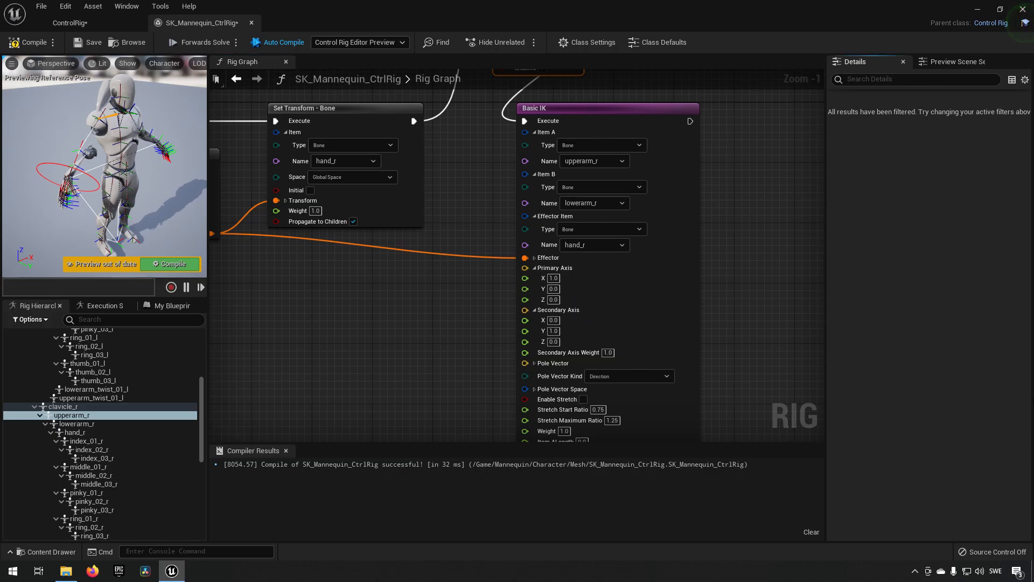
click(553, 279)
text(-)
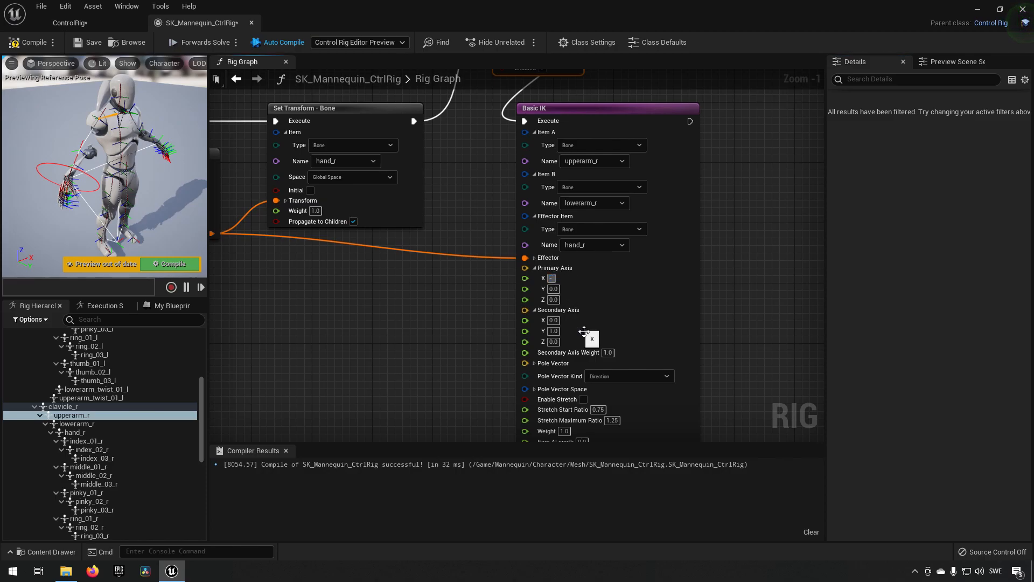
text(1)
key(Return)
- Connect the hand_r Set Transform node's execution directly to the Basic IK node, bypassing Draw Hierarchy
mouse_move(105, 167)
right_down()
mouse_move(125, 149)
mouse_move(155, 145)
right_up()
key(a)
right_drag(424, 122, 330, 281)
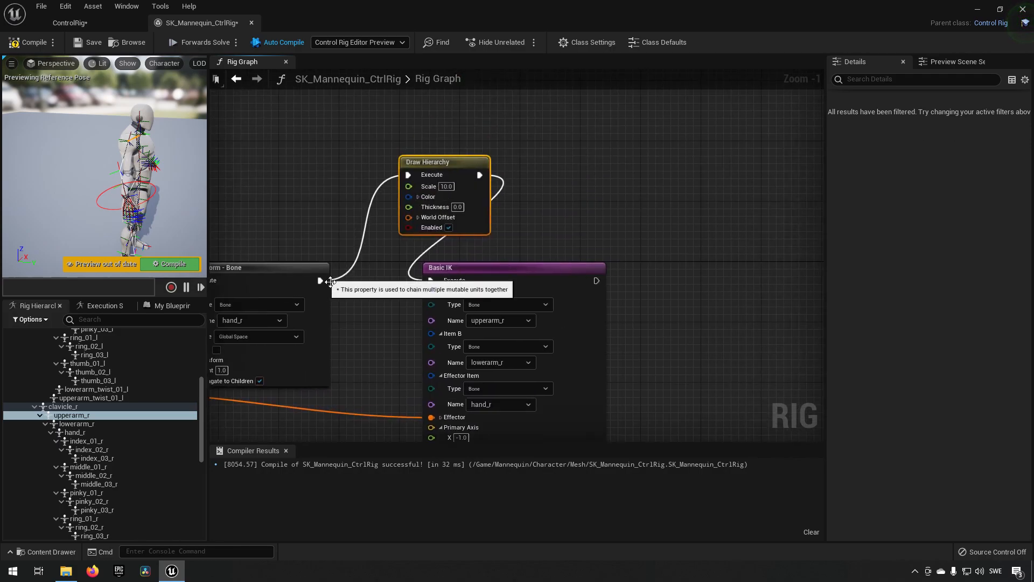
drag(330, 281, 438, 283)
mouse_move(366, 259)
right_down()
mouse_move(312, 153)
mouse_move(385, 145)
mouse_move(419, 89)
mouse_move(448, 78)
mouse_move(460, 102)
mouse_move(434, 126)
right_up()
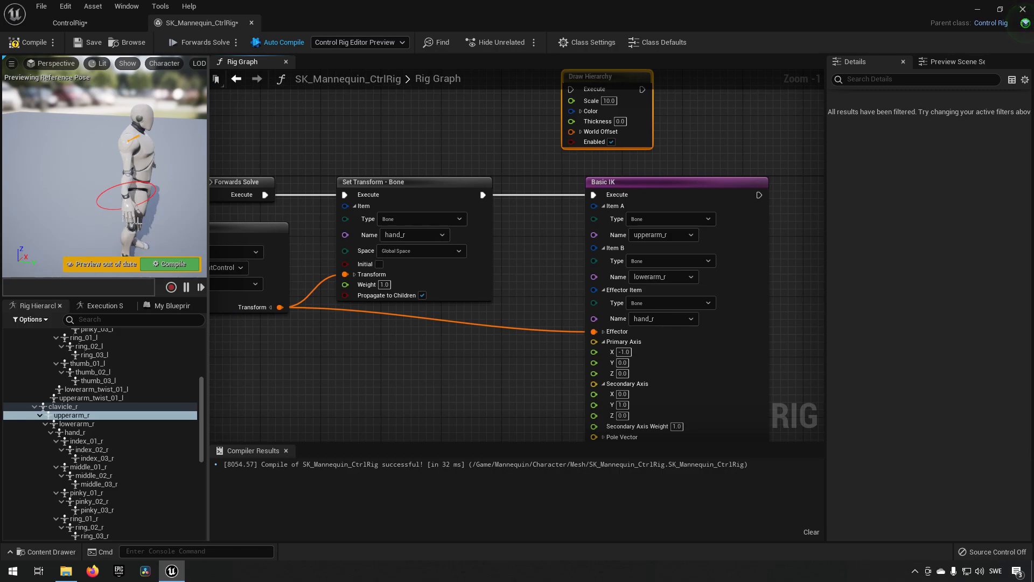
- Test the arm IK by moving HandRightControl in the viewport, and undo the move
click(119, 195)
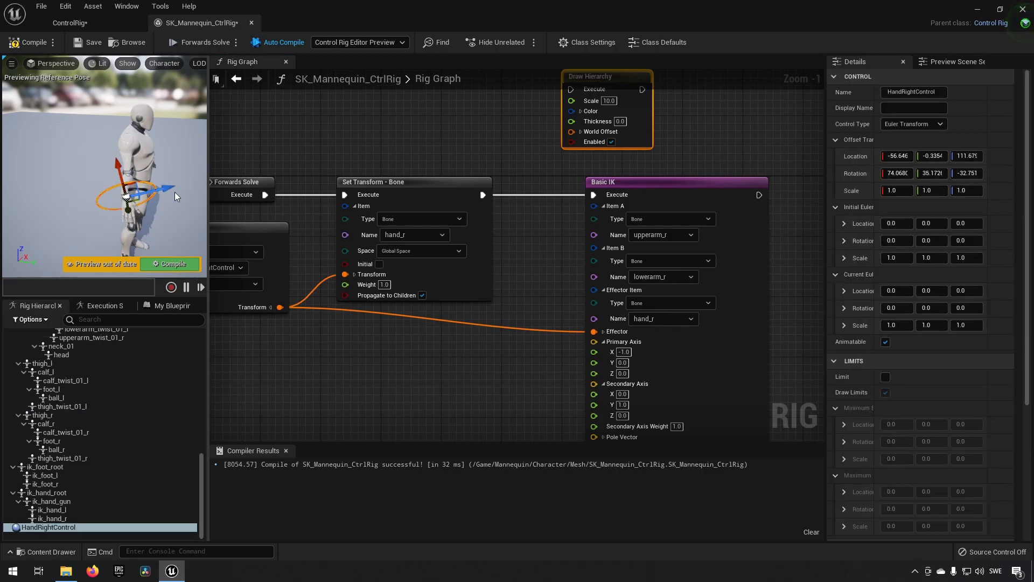
drag(167, 189, 153, 221)
key(ctrl+z)
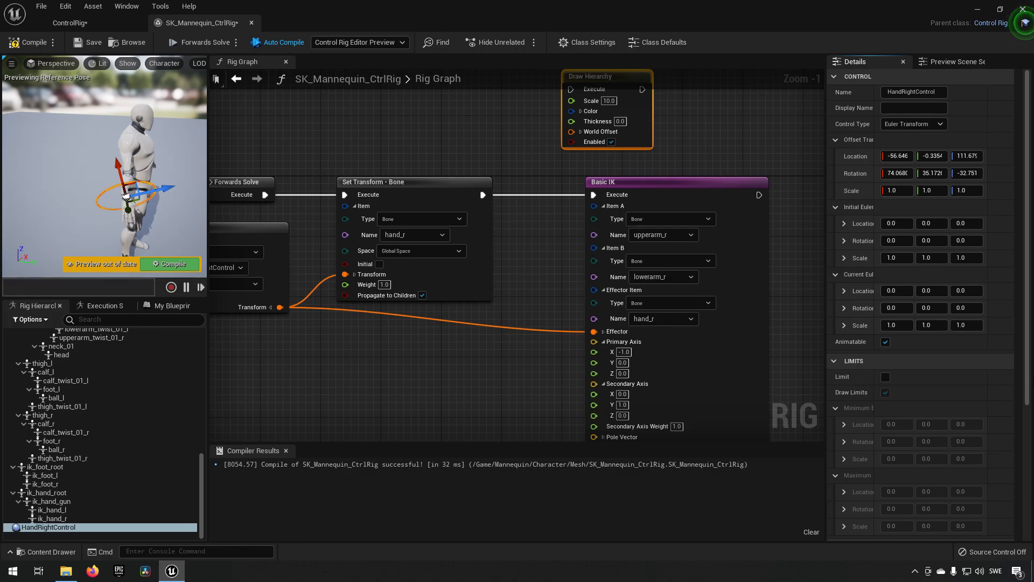
- Create a new control in the rig hierarchy and name it RightElbow_PV_Control
right_click(80, 535)
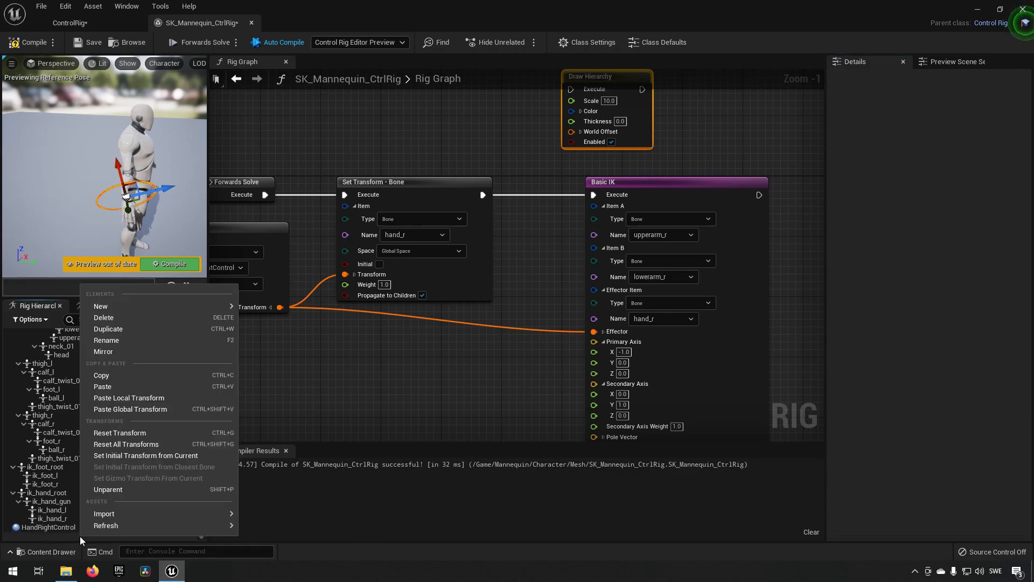
mouse_move(163, 305)
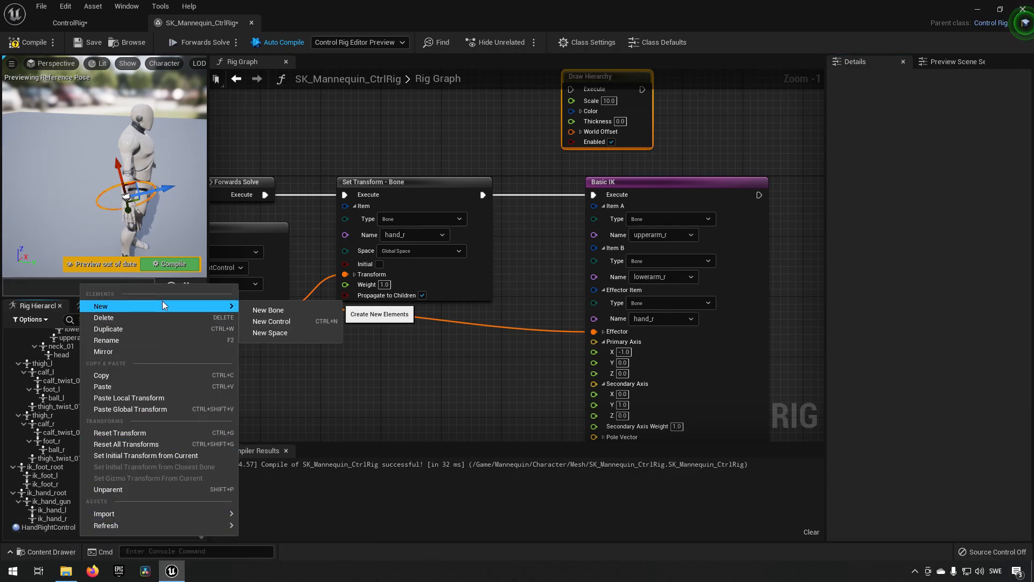
click(283, 321)
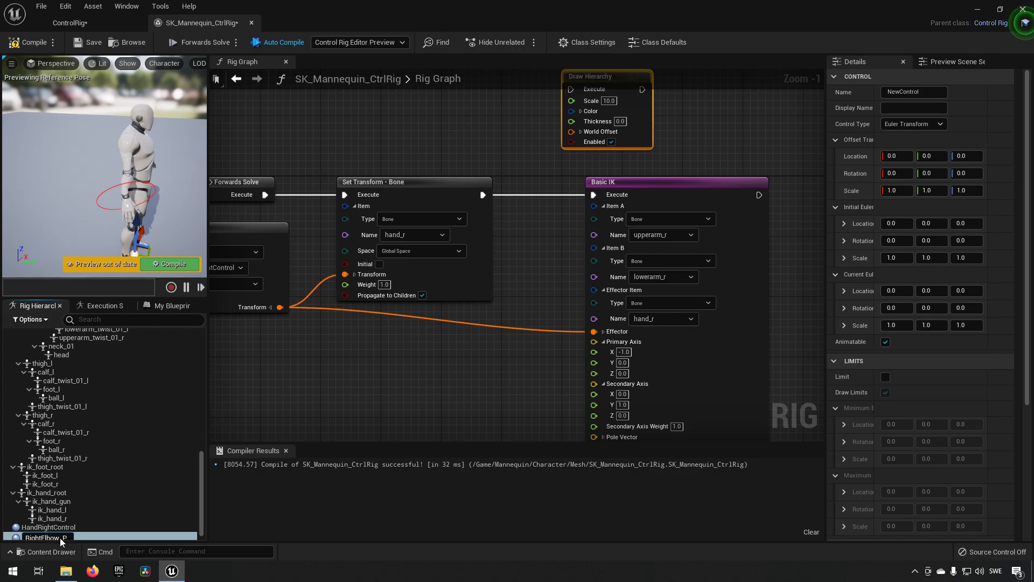
text(_Control)
key(Return)
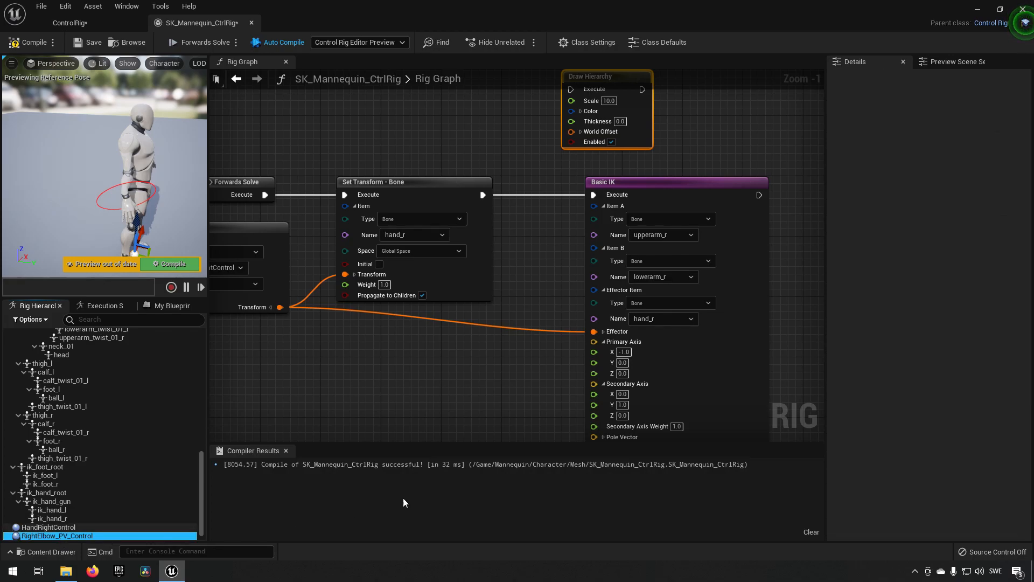
- Examine the Basic IK node's Pole Vector components and the available Pole Vector Kind options
right_drag(606, 436, 600, 339)
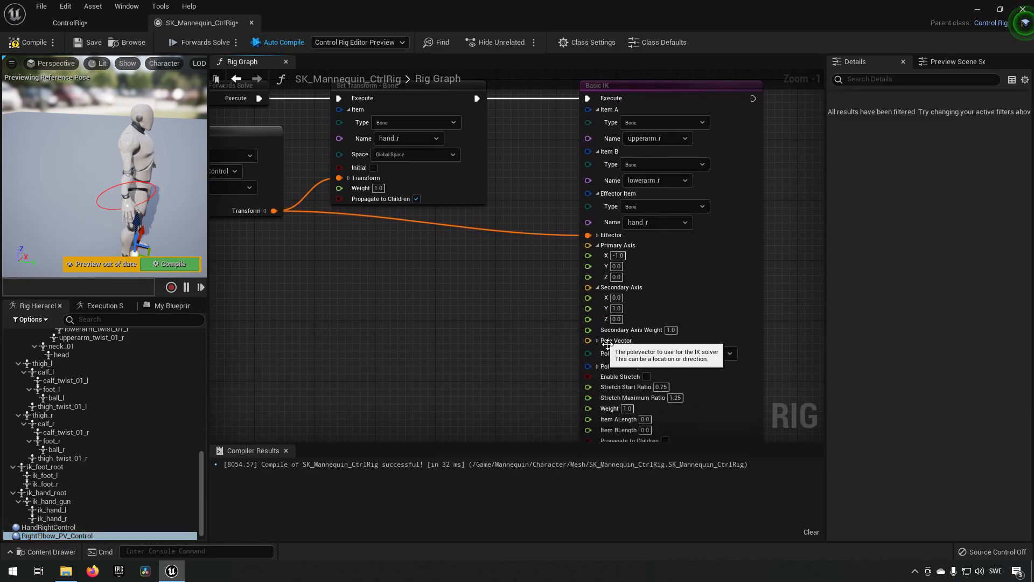
click(597, 340)
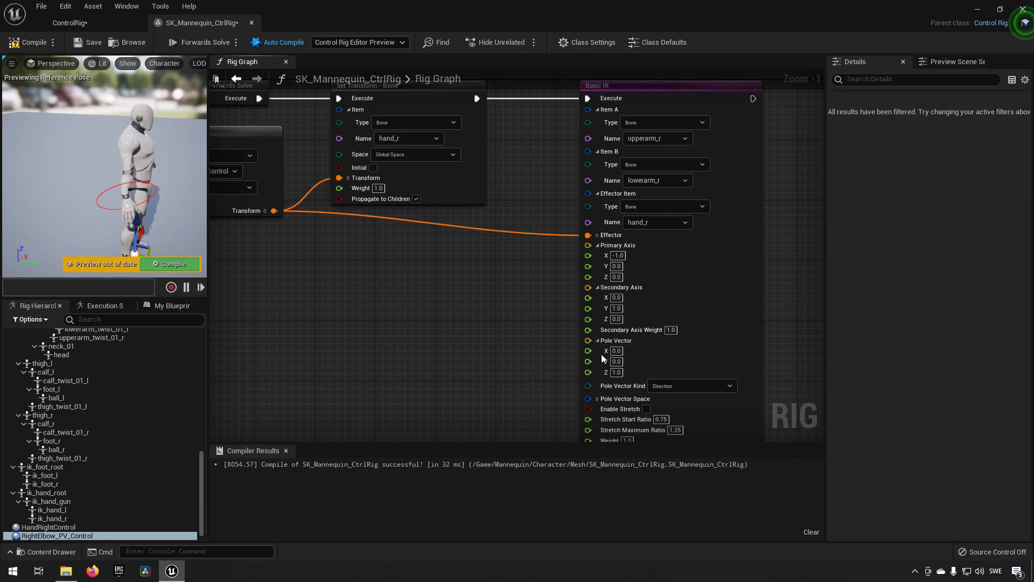
click(597, 341)
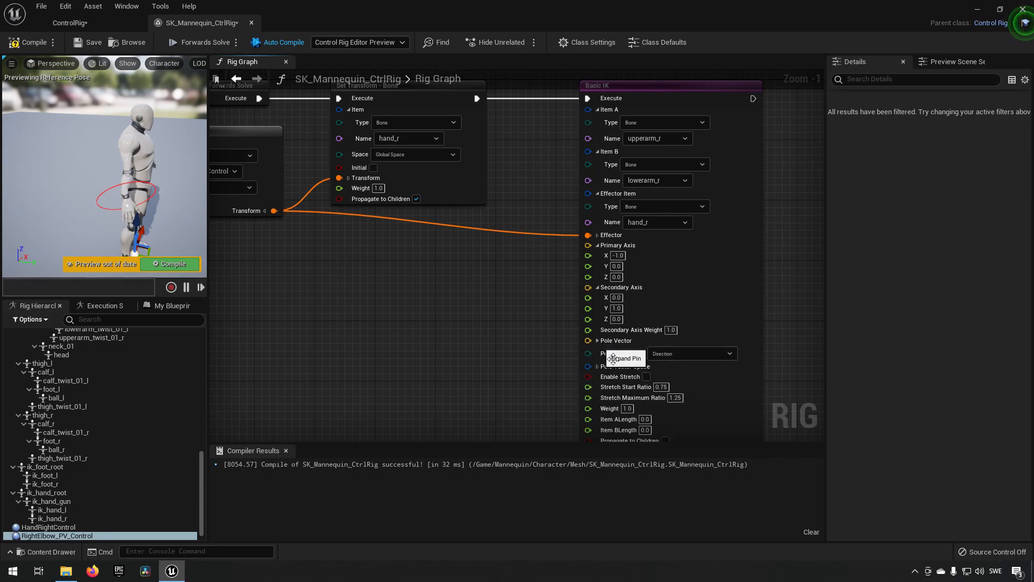
click(690, 358)
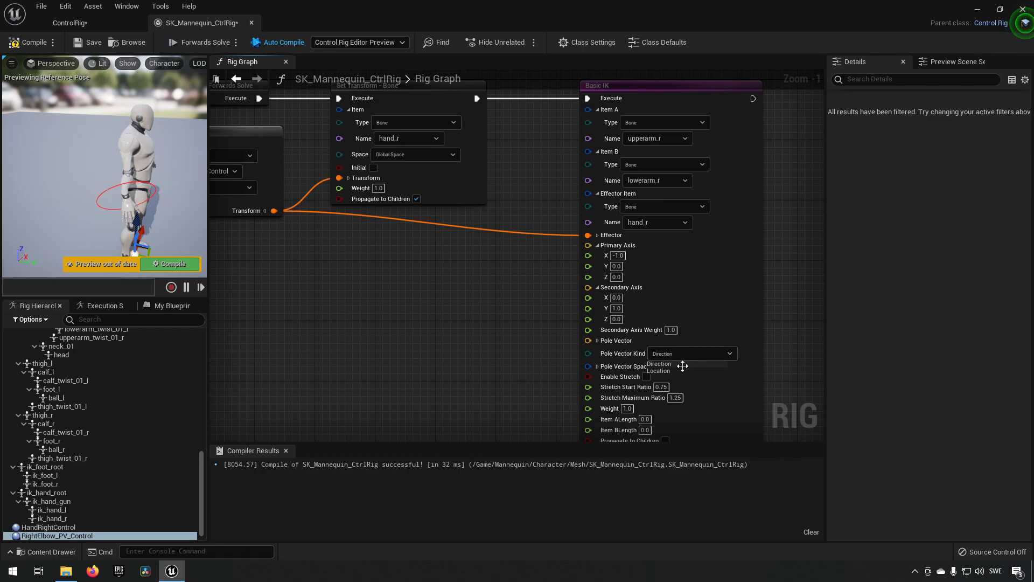
click(685, 358)
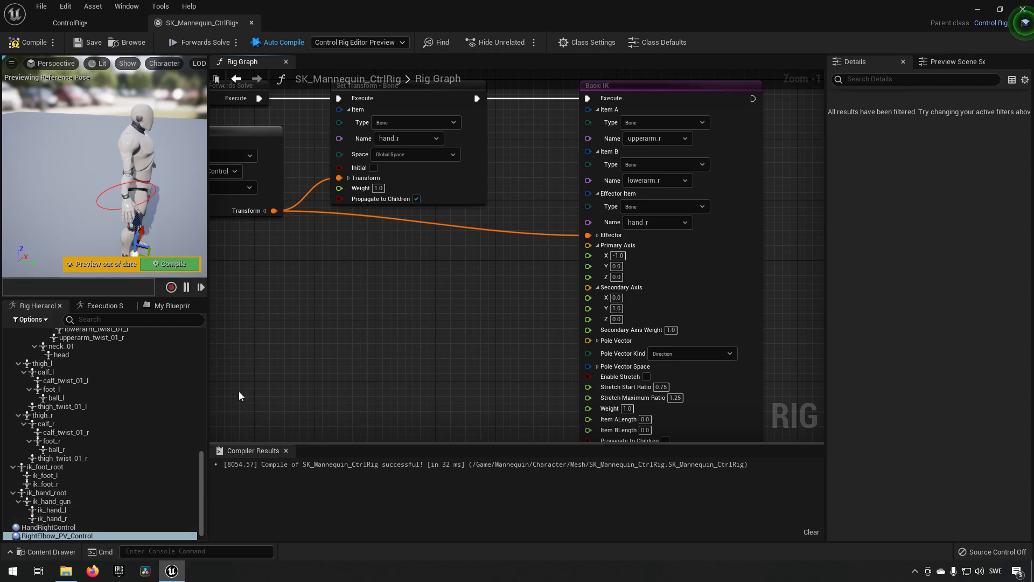
- Try moving RightElbow_PV_Control to X -40 and Z 120 beside the right arm, using the left orthographic view
click(69, 528)
click(76, 535)
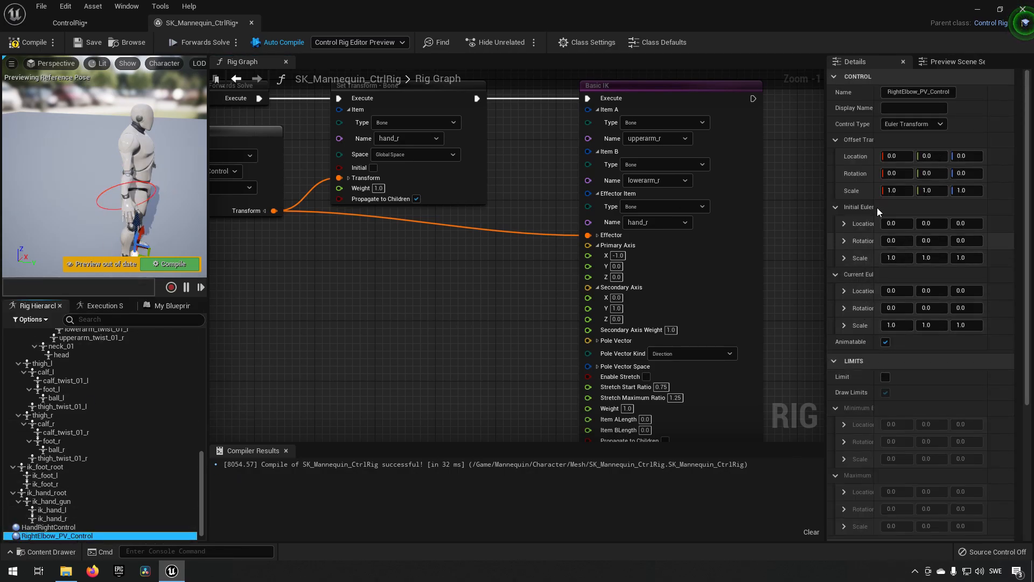
scroll(938, 451, down, 5)
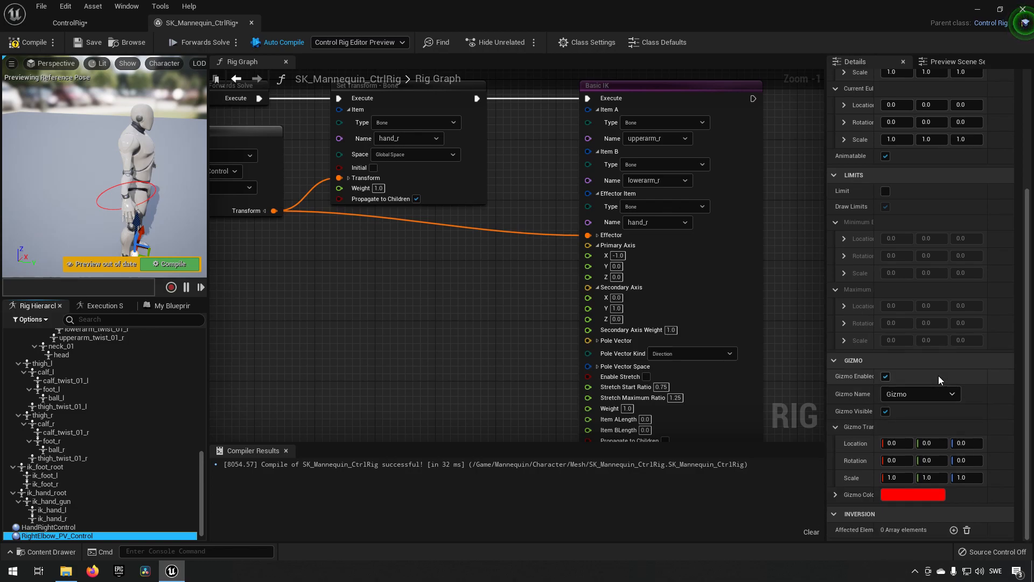
right_drag(157, 204, 164, 225)
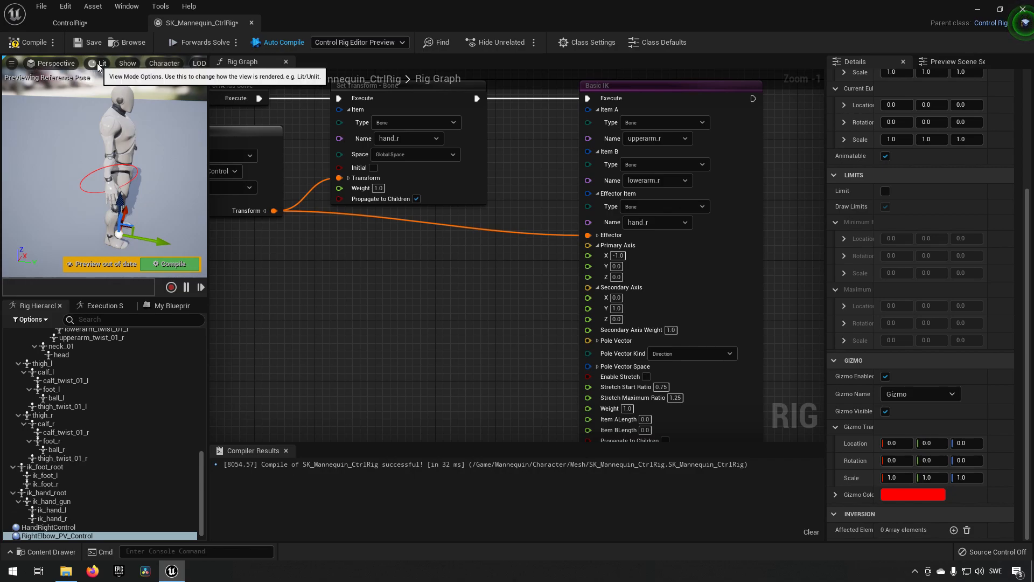
click(56, 63)
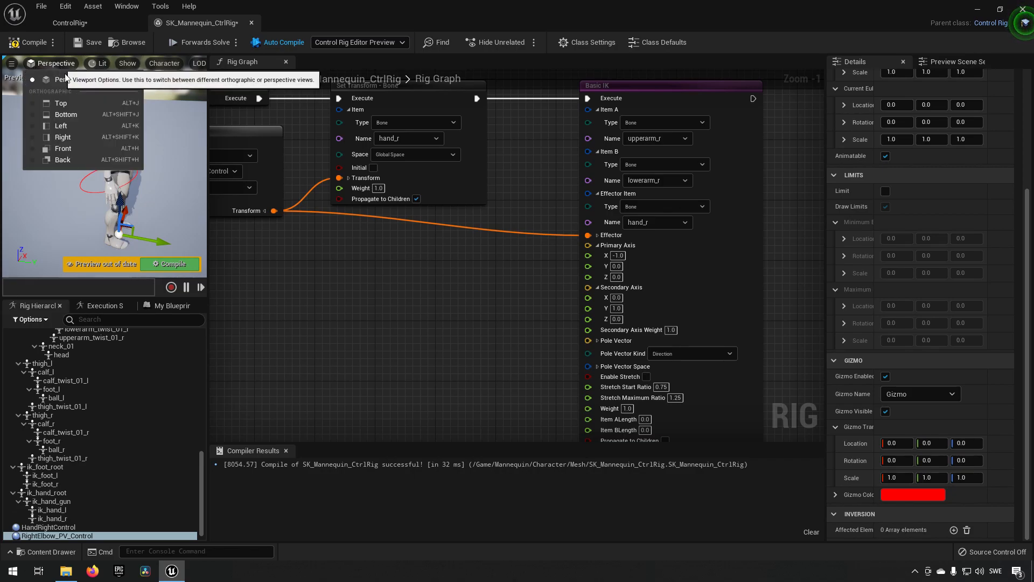
click(83, 127)
right_drag(133, 135, 134, 114)
scroll(134, 114, down, 3)
right_drag(132, 155, 113, 212)
scroll(117, 172, down, 8)
right_drag(117, 172, 149, 185)
scroll(113, 185, up, 5)
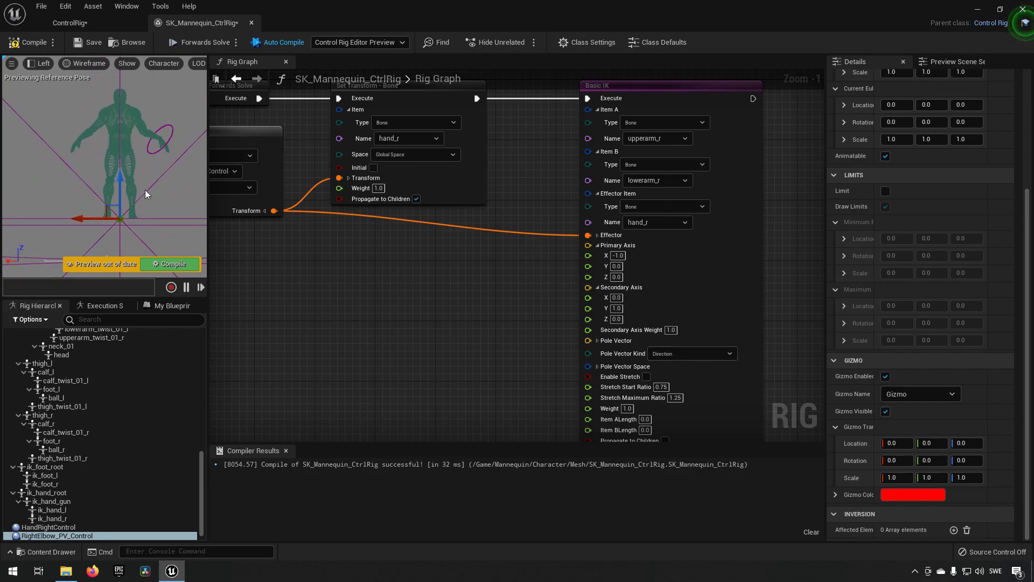
drag(89, 221, 114, 214)
drag(149, 182, 151, 97)
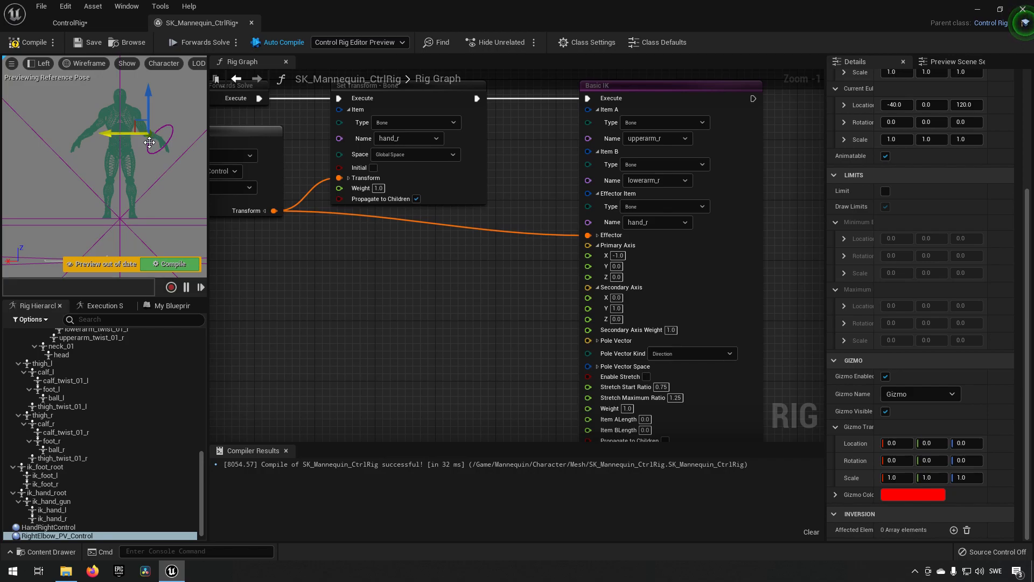
- Try moving RightElbow_PV_Control behind the mannequin in the front orthographic view, compile the rig, and check the control in perspective
click(39, 63)
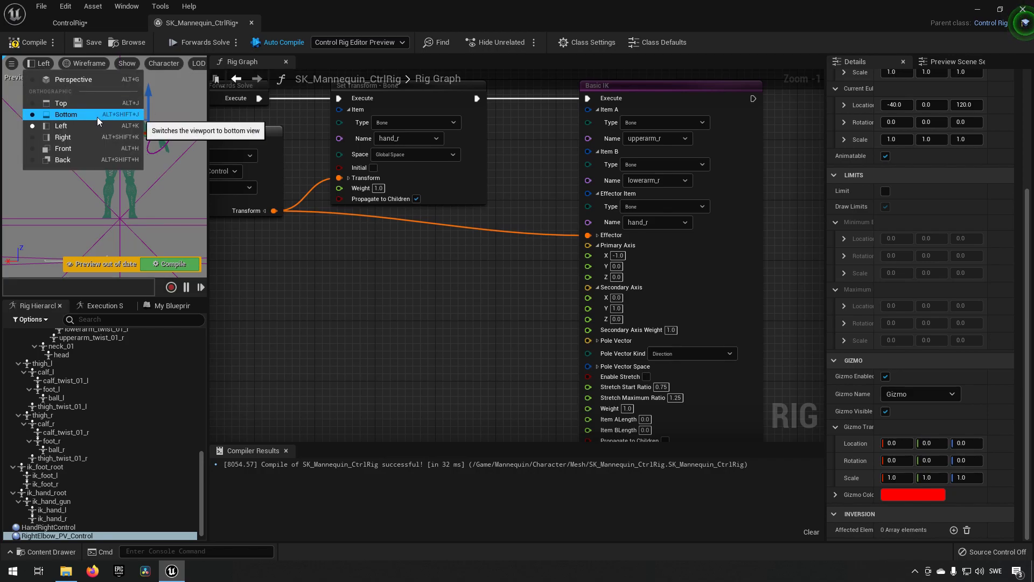
click(92, 148)
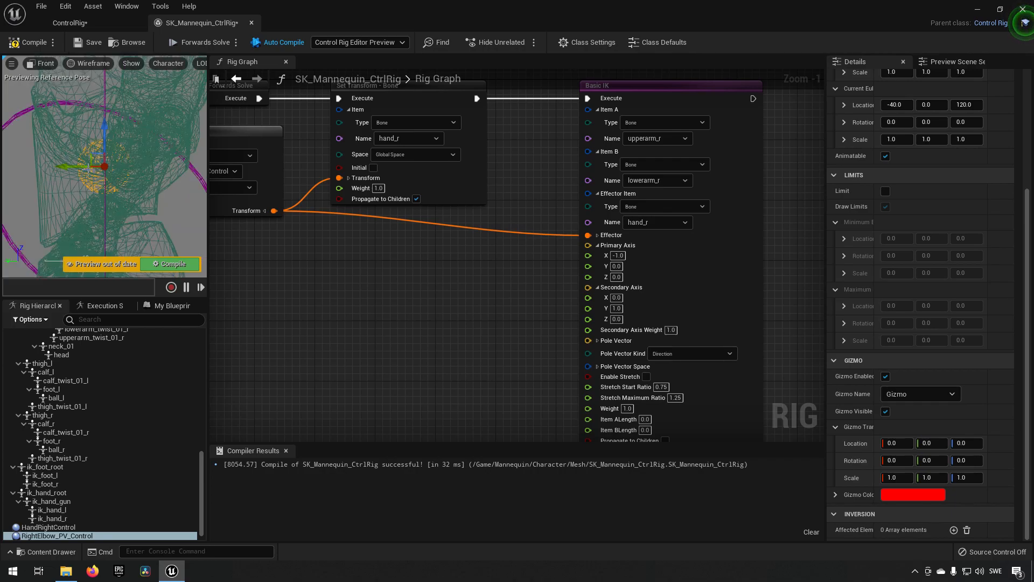
scroll(116, 149, down, 8)
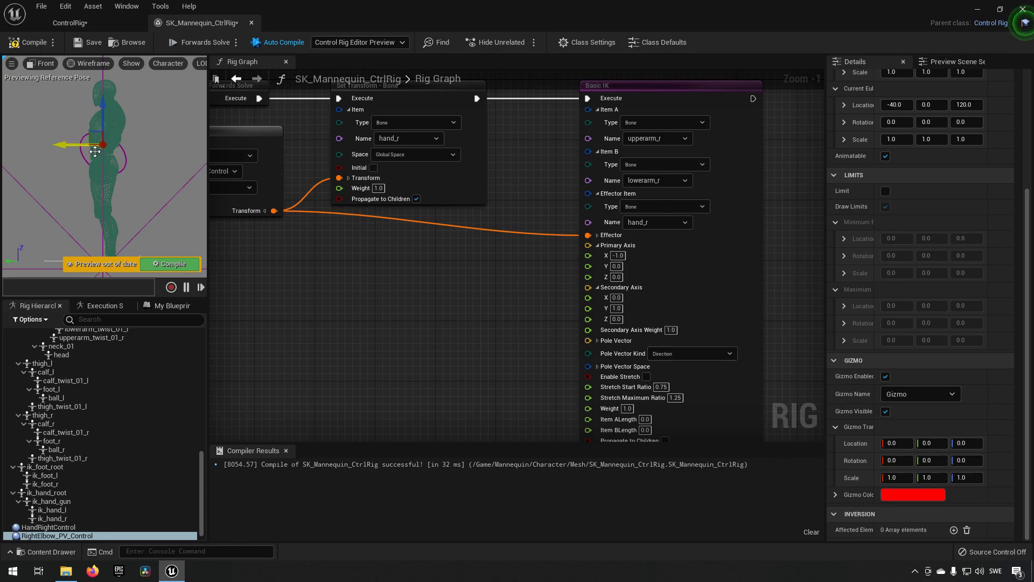
drag(66, 146, 185, 150)
click(180, 265)
click(45, 63)
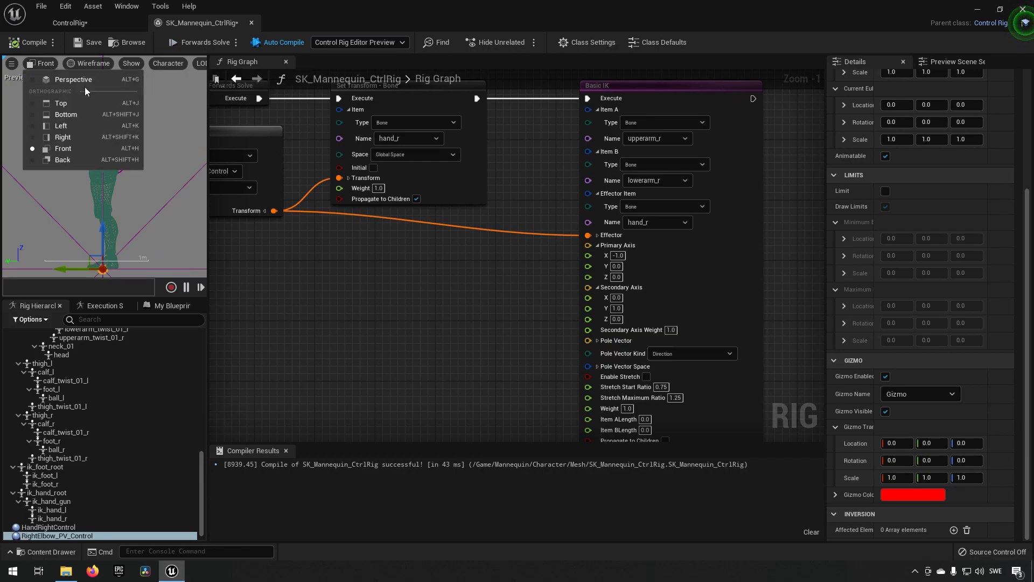
click(89, 83)
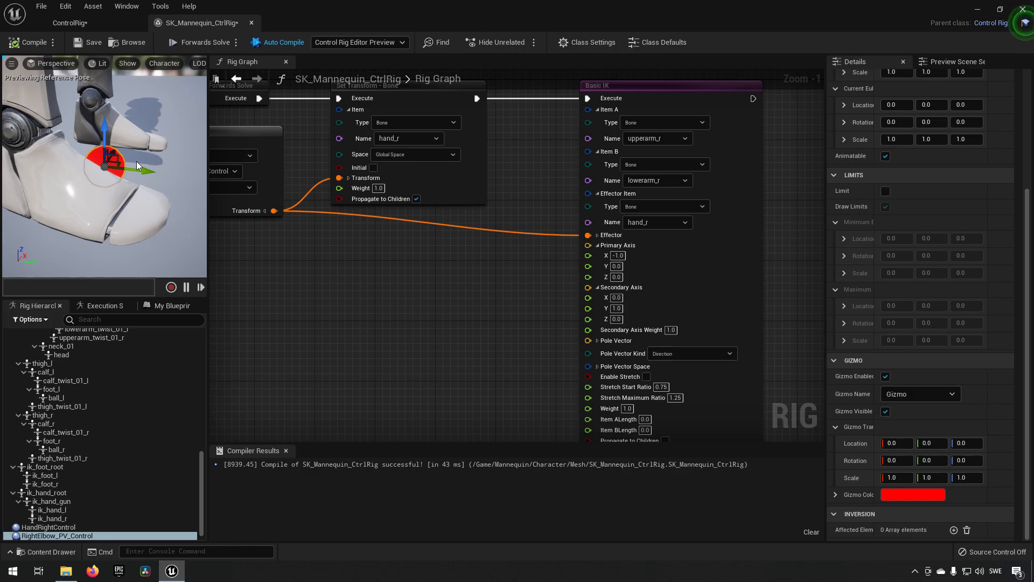
scroll(136, 162, down, 10)
scroll(136, 162, up, 4)
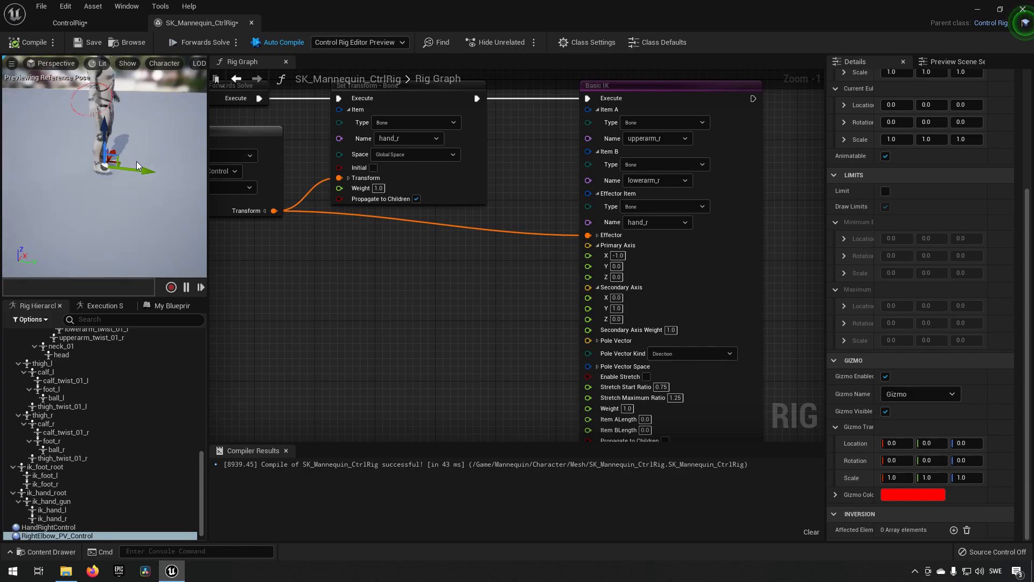
- Move RightElbow_PV_Control behind the right elbow to X -40, Y -60, Z 130, using the front and left orthographic views
click(53, 64)
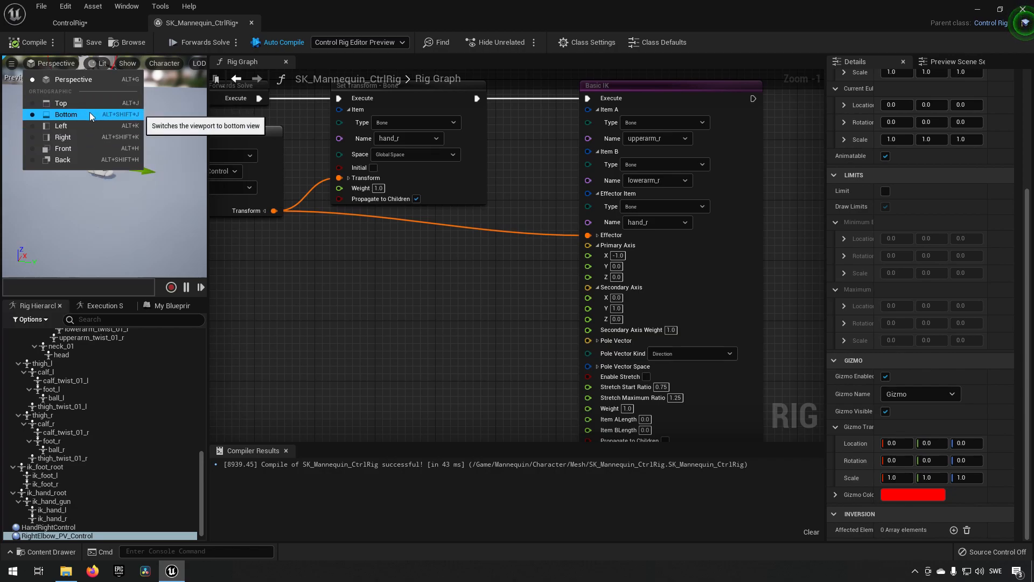
click(86, 149)
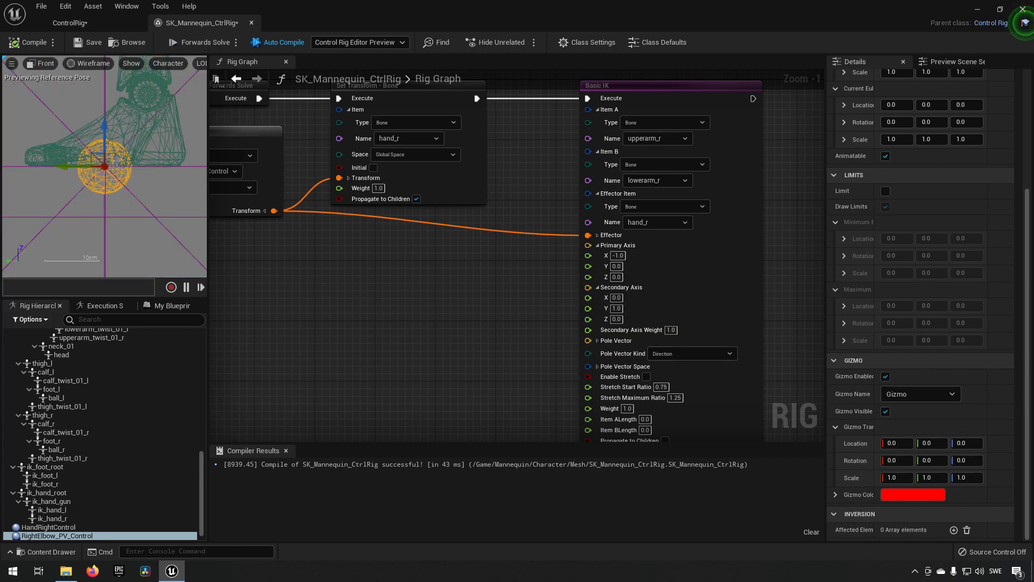
scroll(108, 147, down, 8)
scroll(109, 145, down, 5)
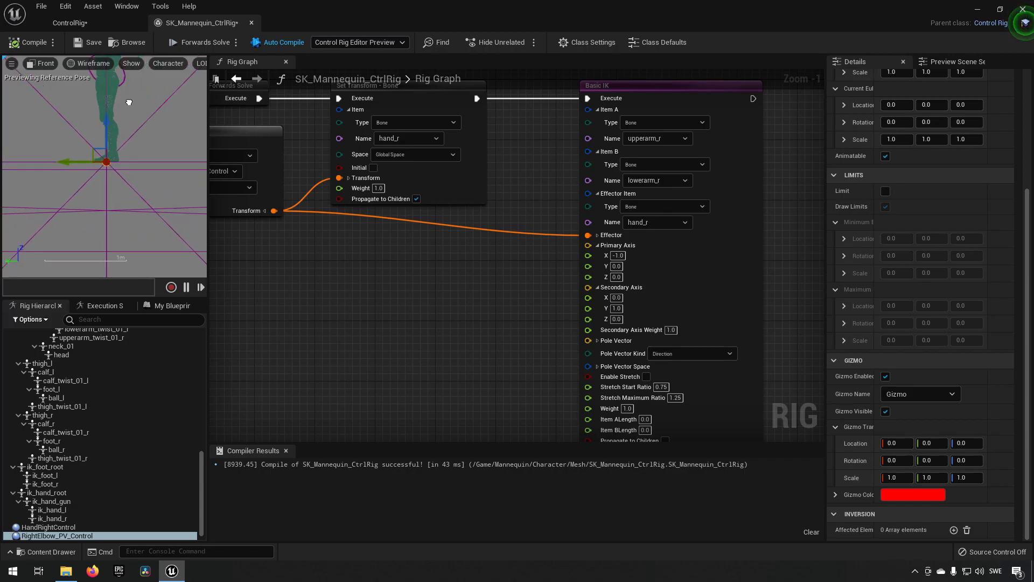
drag(34, 253, 82, 249)
drag(124, 206, 133, 98)
click(42, 63)
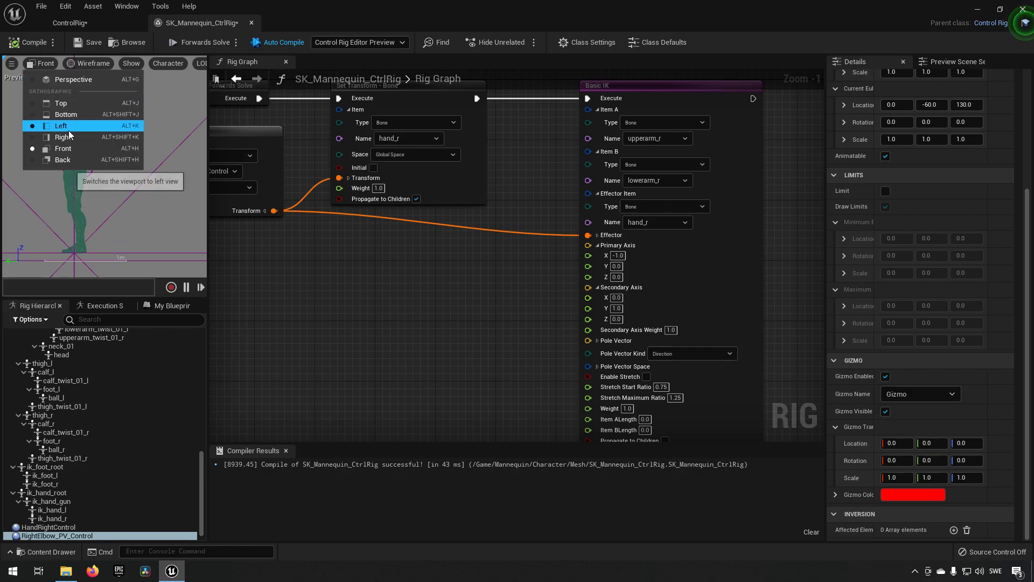
click(71, 128)
scroll(111, 163, down, 10)
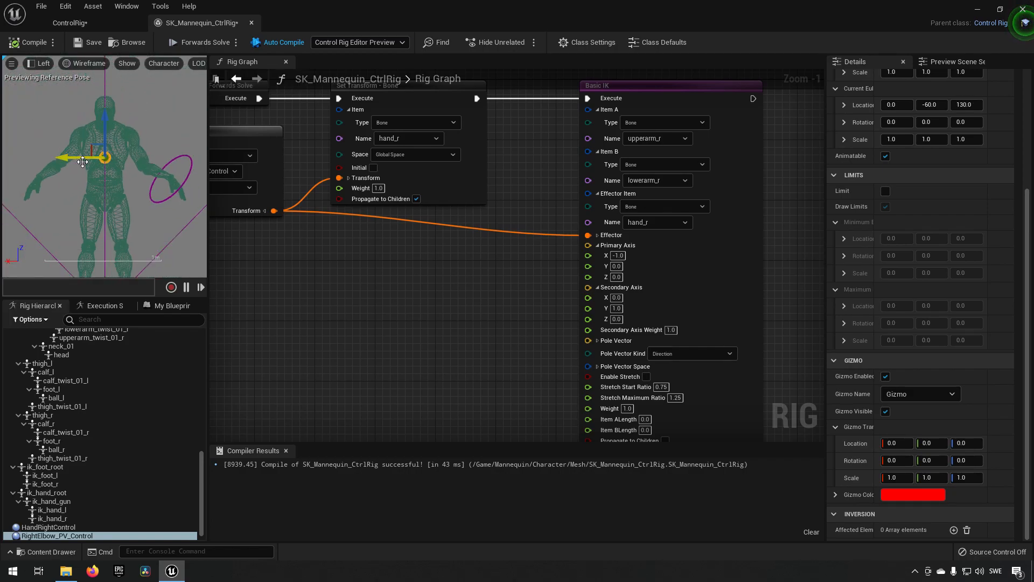
drag(68, 156, 116, 157)
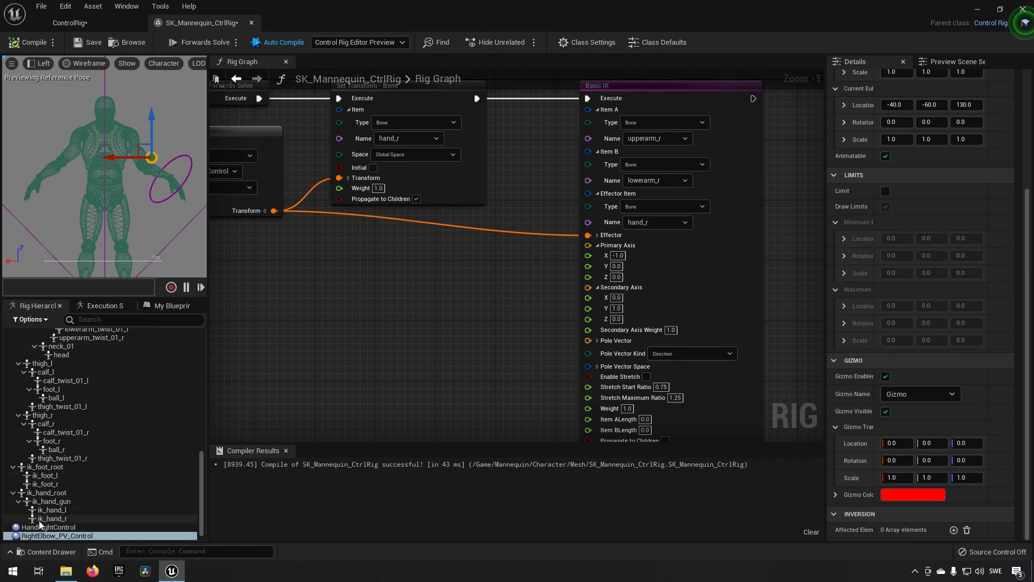
- Set RightElbow_PV_Control's gizmo transform from its current transform, and test-move the control in the perspective view
right_click(54, 536)
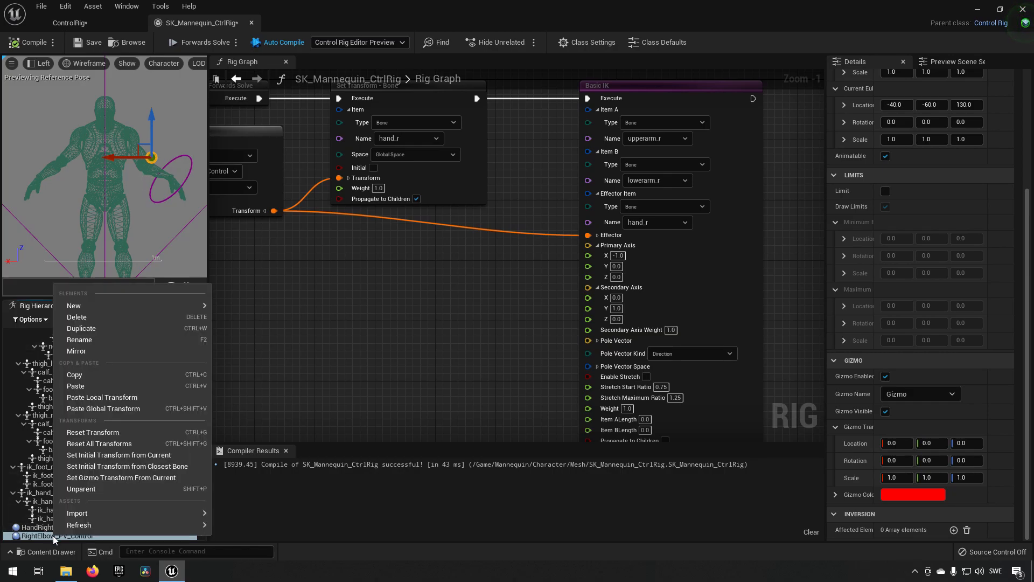
click(147, 480)
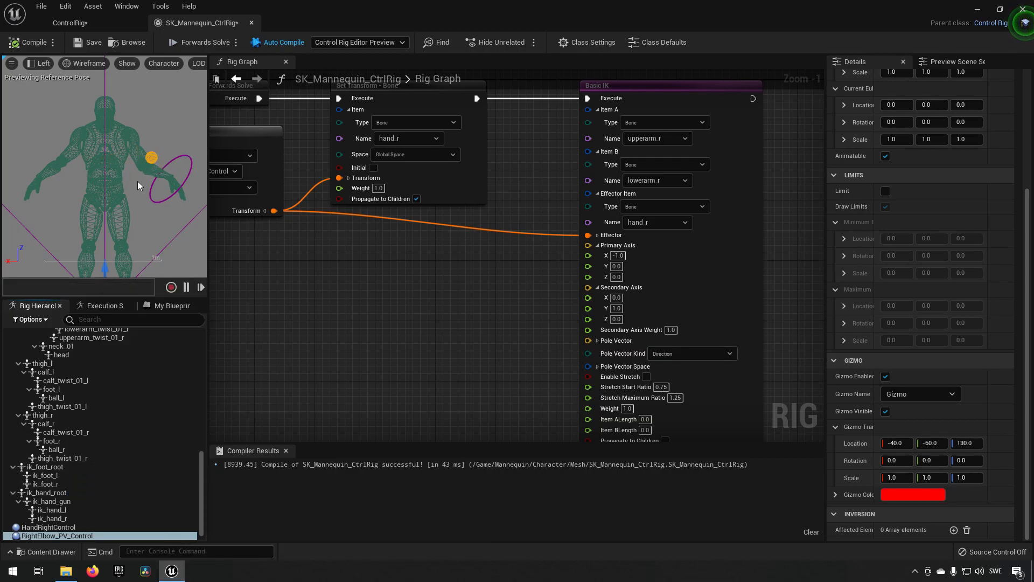
click(41, 63)
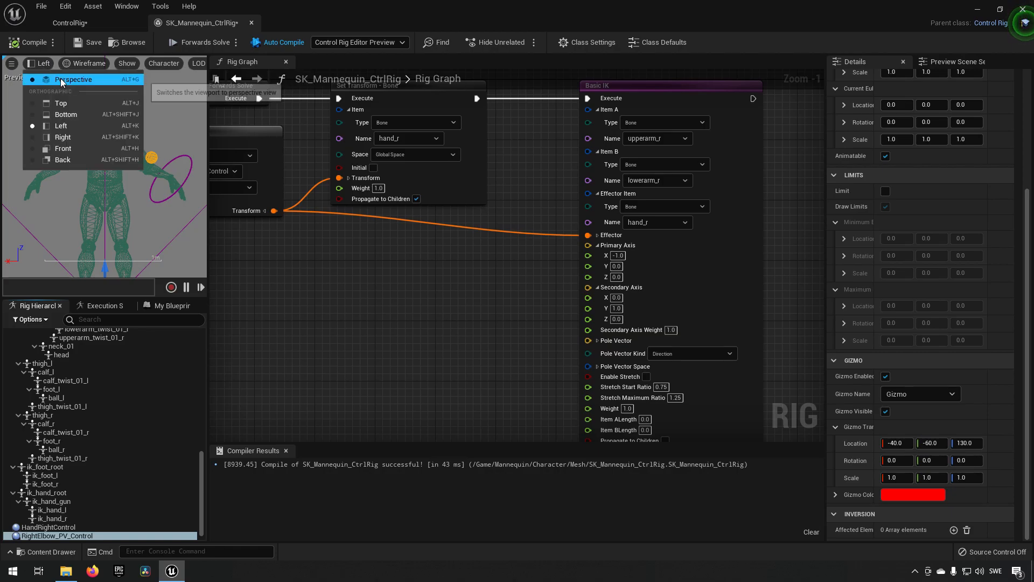
click(60, 79)
right_drag(107, 172, 142, 125)
mouse_move(165, 233)
mouse_down()
mouse_move(133, 233)
mouse_move(165, 233)
mouse_up()
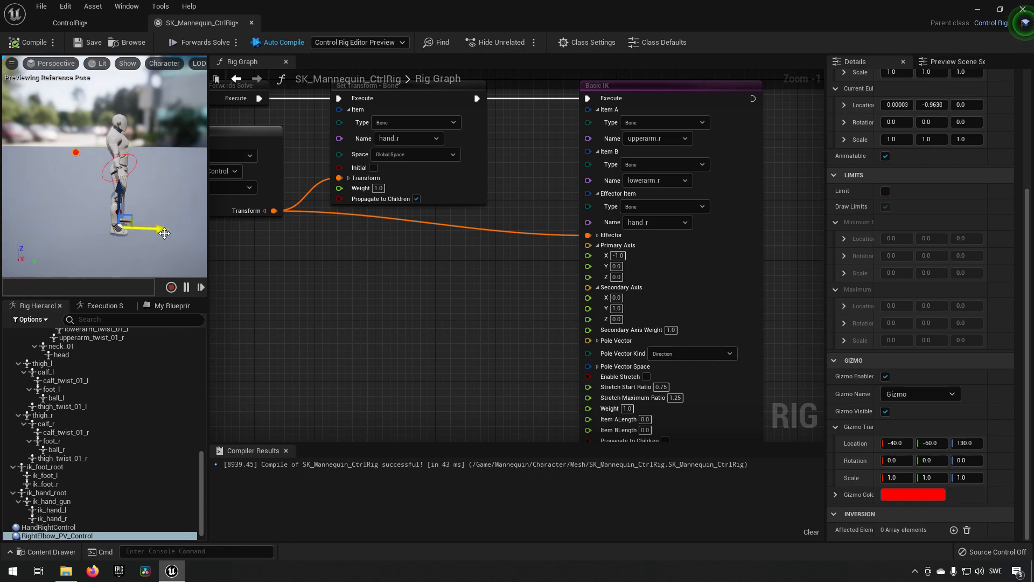
- Add a Get Transform node for RightElbow_PV_Control to the rig graph below the HandRightControl node
right_drag(145, 221, 93, 256)
right_drag(324, 308, 418, 292)
drag(65, 538, 308, 334)
click(347, 357)
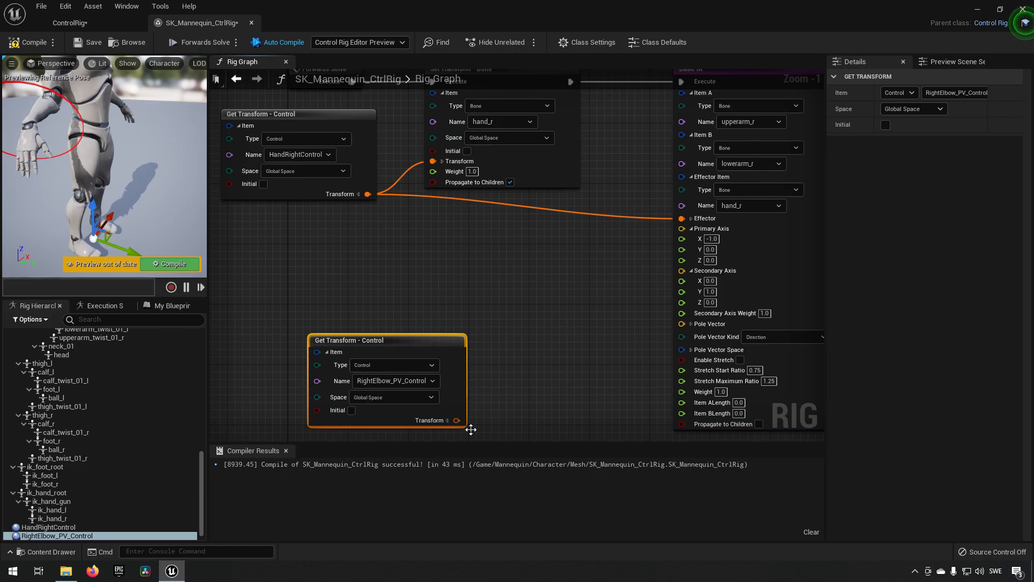
- Connect the Translation output of RightElbow_PV_Control's Get Transform to Basic IK's Pole Vector, and place the node below the hand_r Set Transform node
right_drag(438, 364, 412, 311)
drag(411, 311, 406, 266)
click(415, 322)
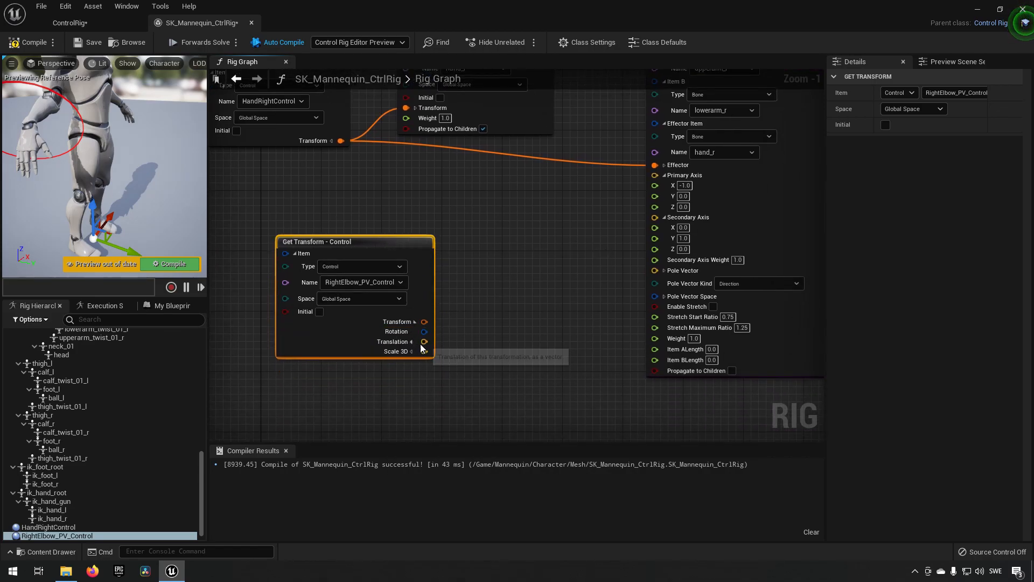
drag(425, 342, 655, 270)
right_drag(394, 232, 436, 314)
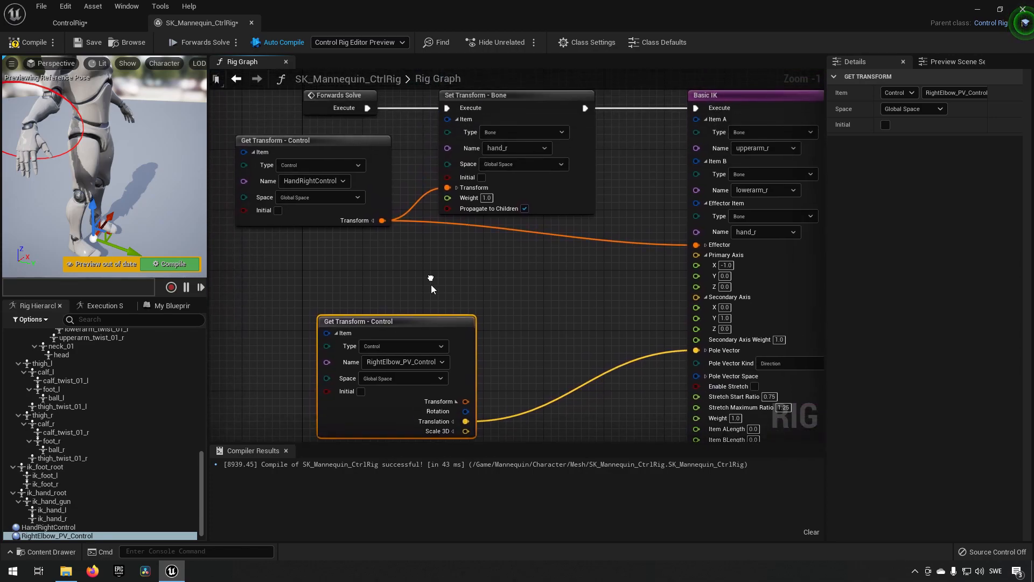
drag(432, 323, 516, 265)
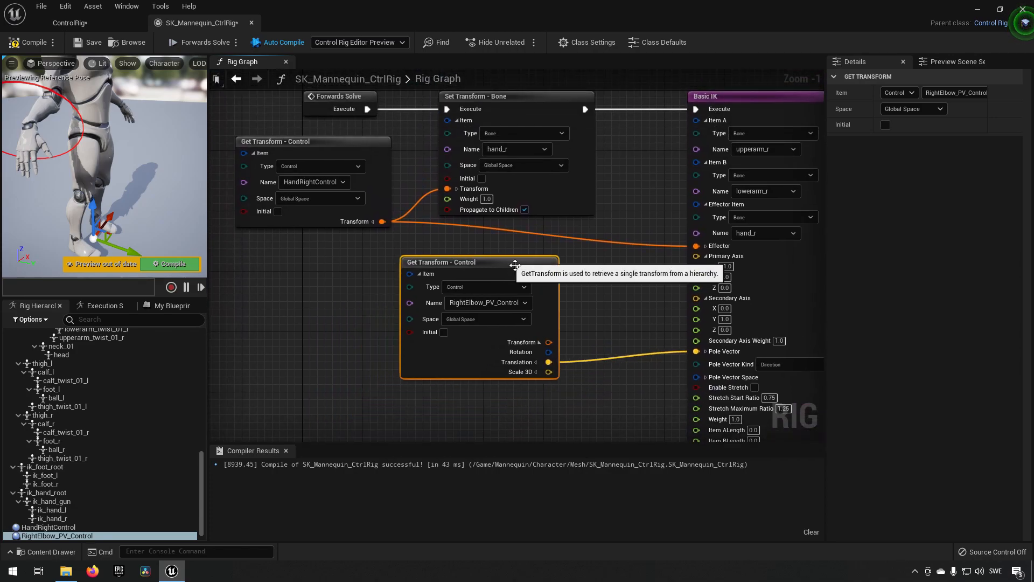
- Select HandRightControl in the perspective view and examine its placement around the right hand
click(95, 134)
click(82, 131)
mouse_move(82, 131)
right_down()
mouse_move(103, 127)
mouse_move(81, 113)
mouse_move(99, 129)
mouse_move(81, 127)
right_up()
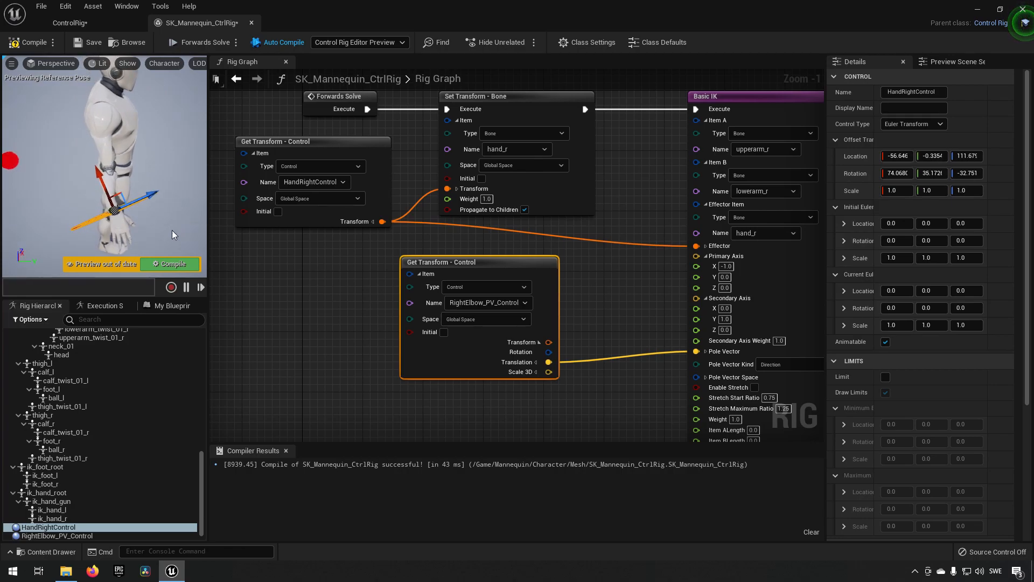
scroll(123, 214, down, 5)
mouse_move(123, 215)
right_down()
mouse_move(121, 237)
mouse_move(132, 231)
mouse_move(123, 215)
right_up()
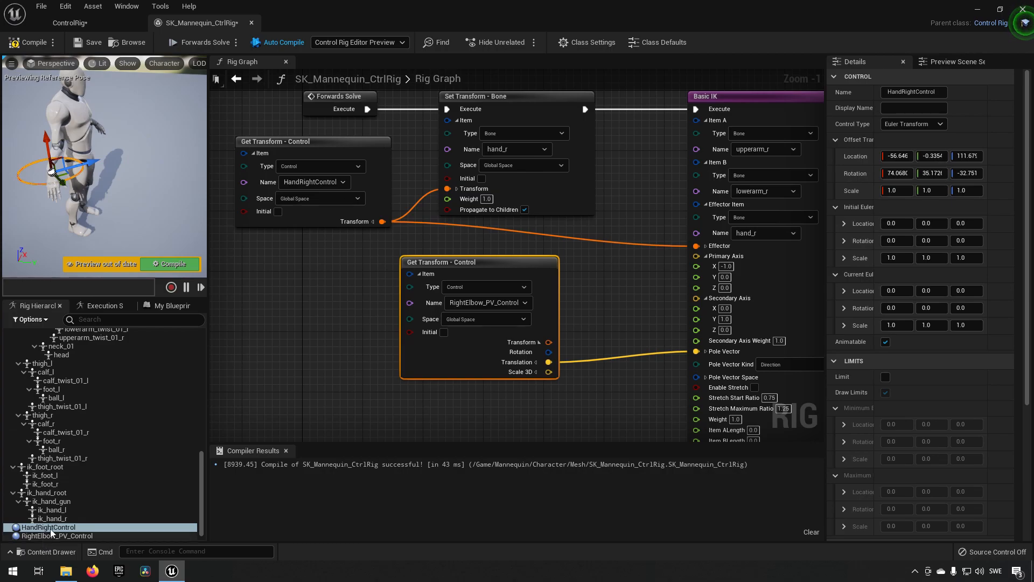
- Reset all transforms of RightElbow_PV_Control, then set its gizmo transform from the current transform
click(63, 536)
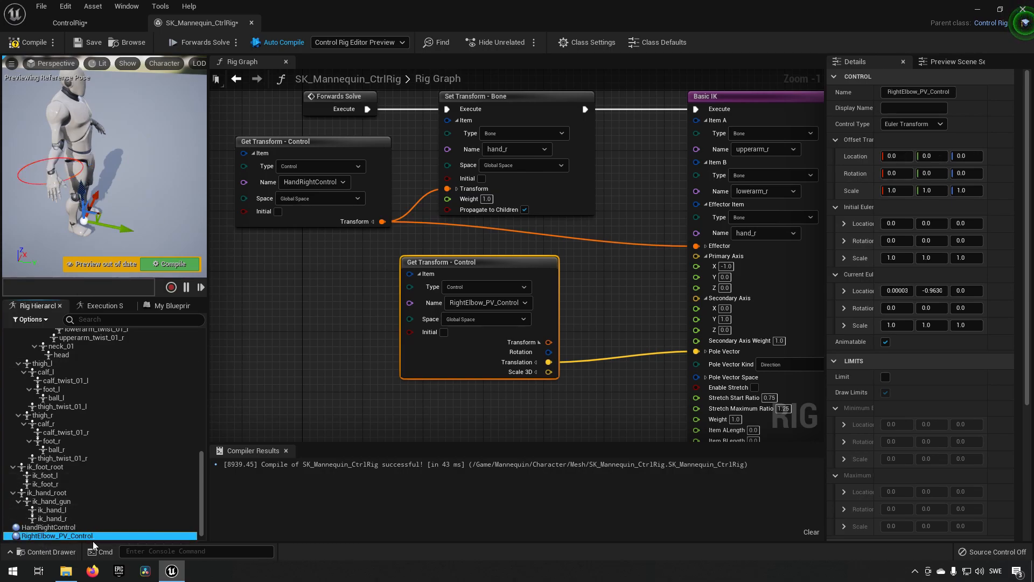
right_click(89, 535)
mouse_move(116, 527)
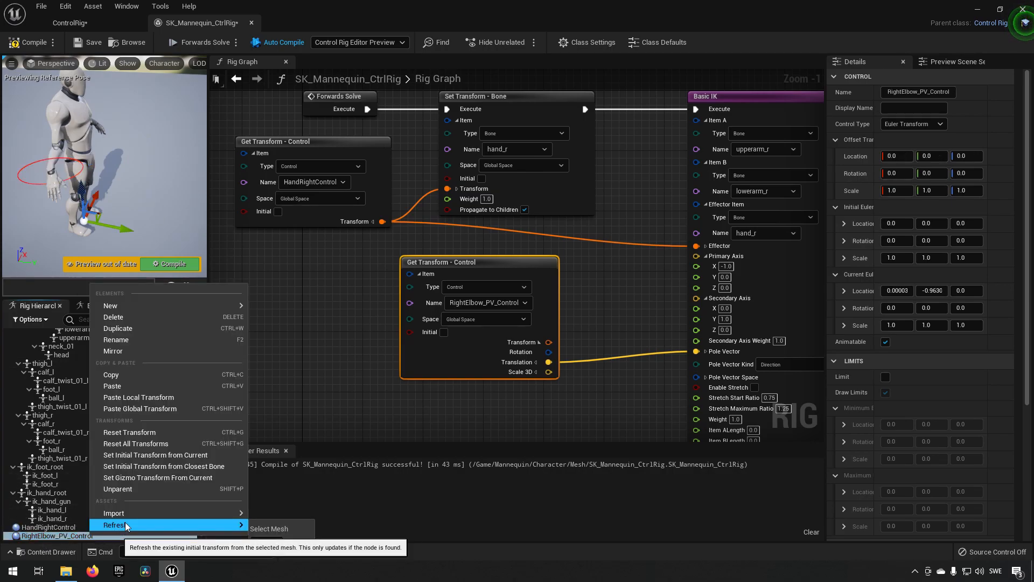
click(192, 441)
right_click(296, 300)
right_drag(151, 217, 102, 229)
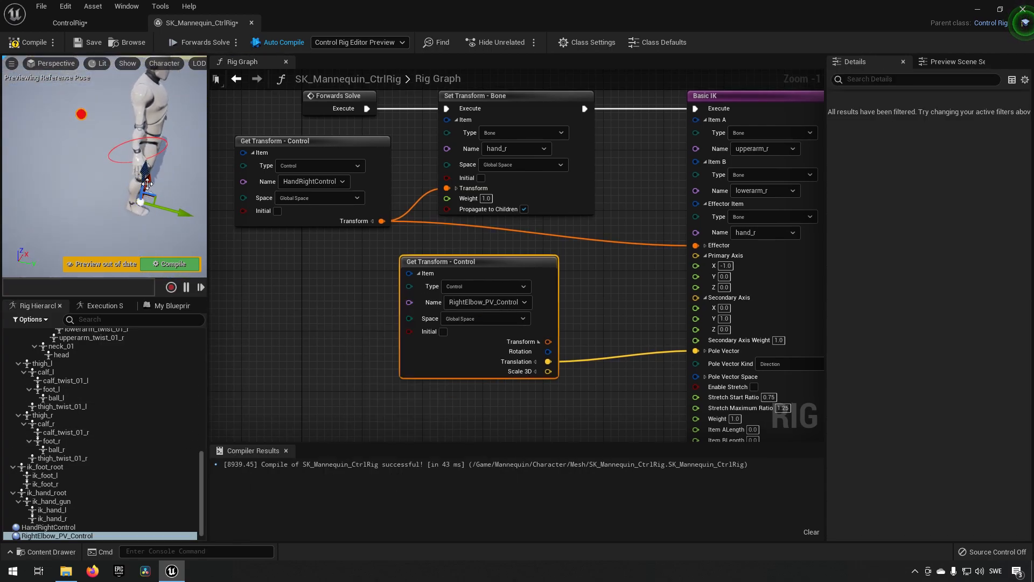
right_click(81, 538)
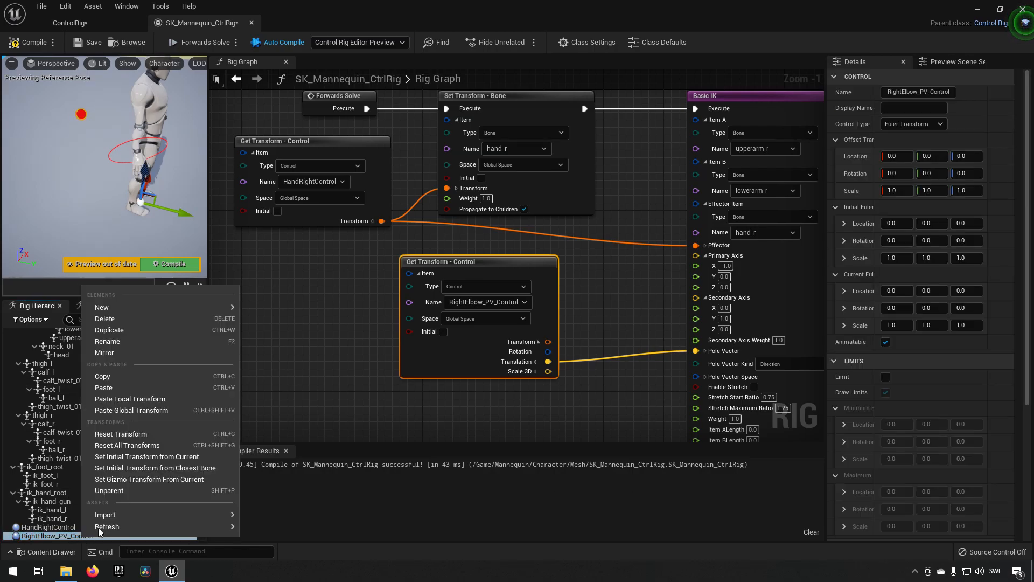
click(190, 480)
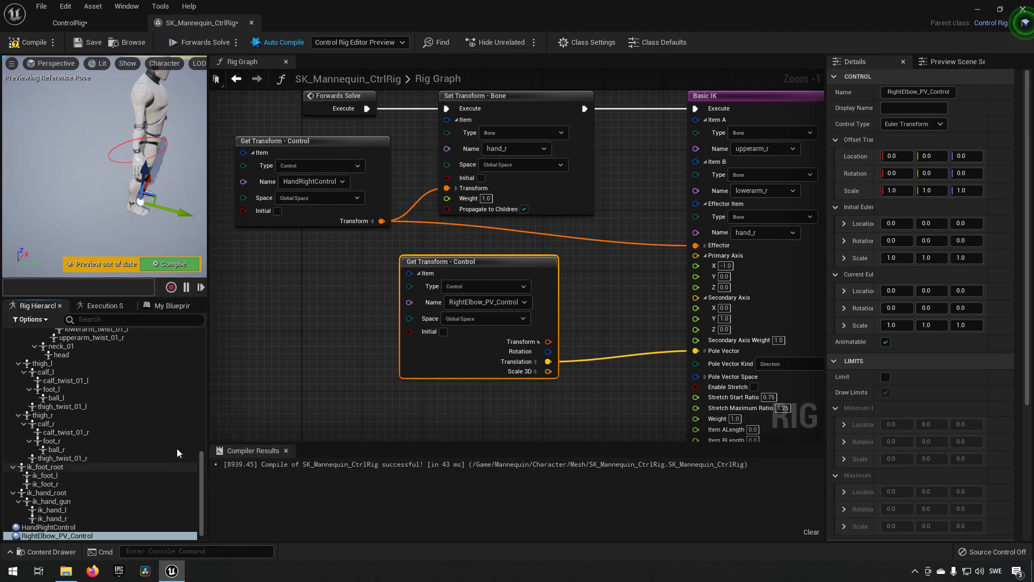
- Move RightElbow_PV_Control behind the right elbow to about X -43.6, Y -65.2, Z 139.6, and set its initial transform from current
drag(177, 214, 89, 54)
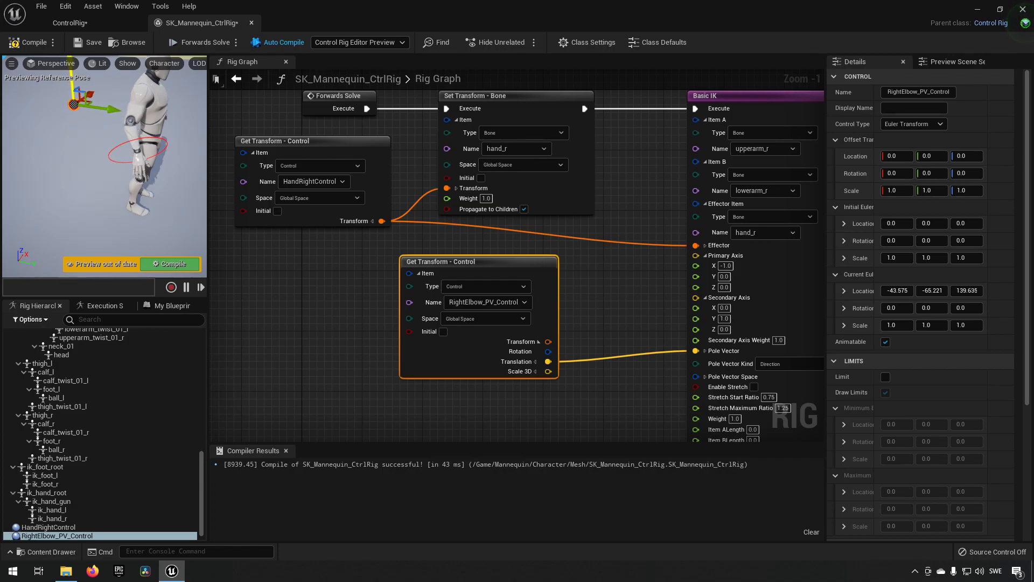
right_click(99, 536)
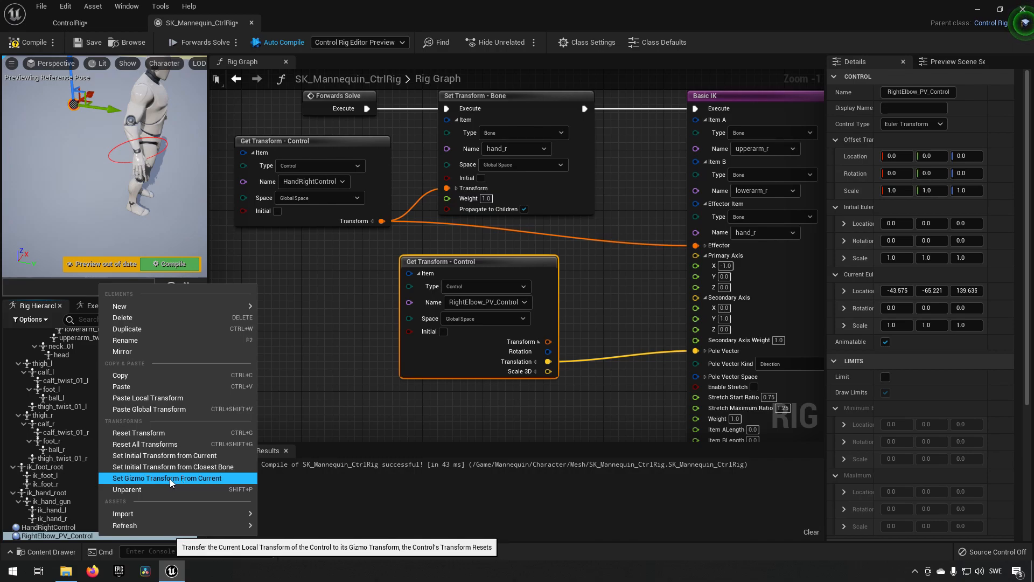
click(186, 459)
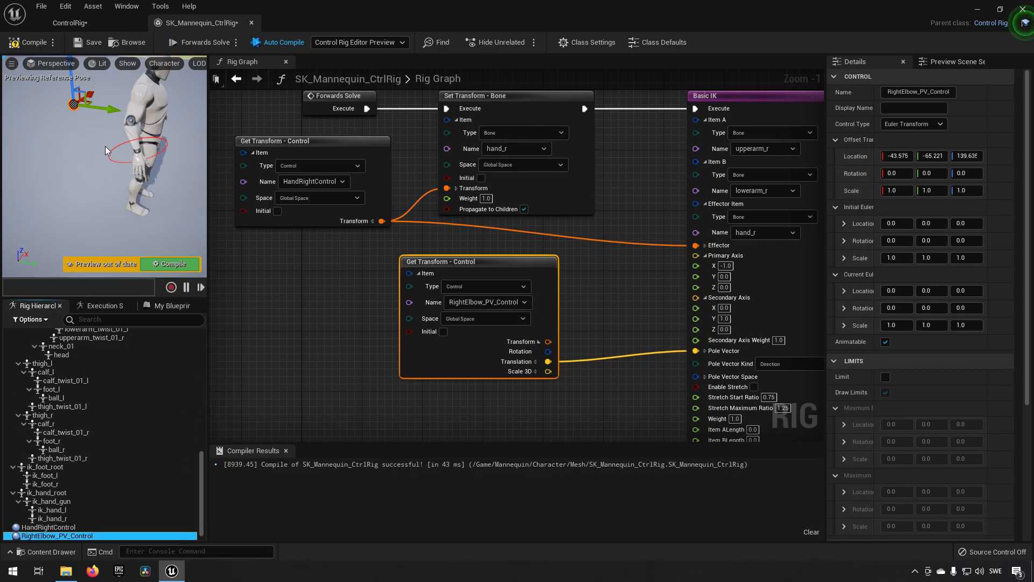
- Test-move RightElbow_PV_Control in the perspective view by about X -12, Y -17.8 from its initial position
right_drag(105, 146, 151, 99)
mouse_move(101, 185)
right_down()
mouse_move(121, 199)
mouse_move(101, 185)
right_up()
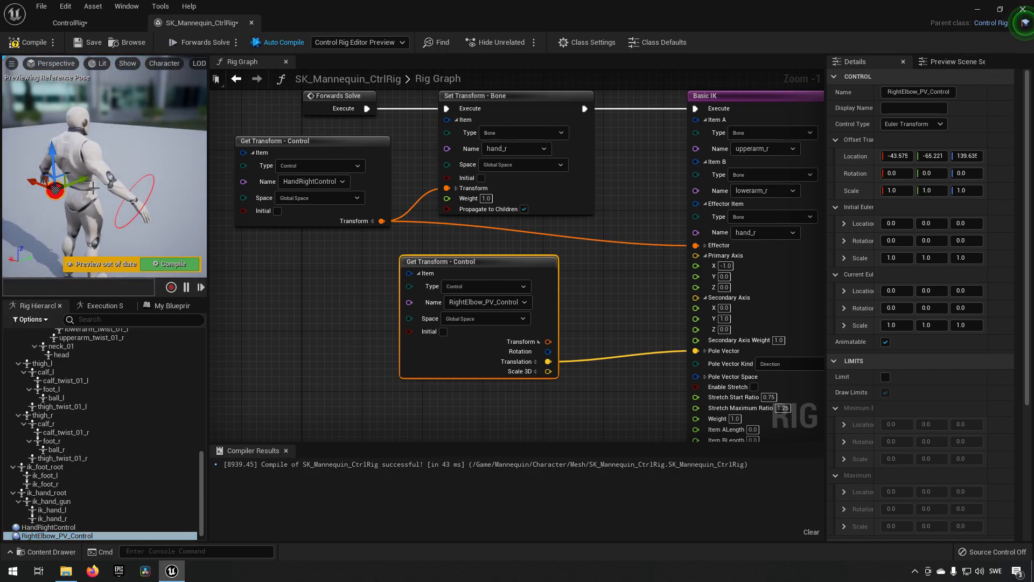
drag(44, 190, 74, 197)
right_drag(77, 204, 13, 150)
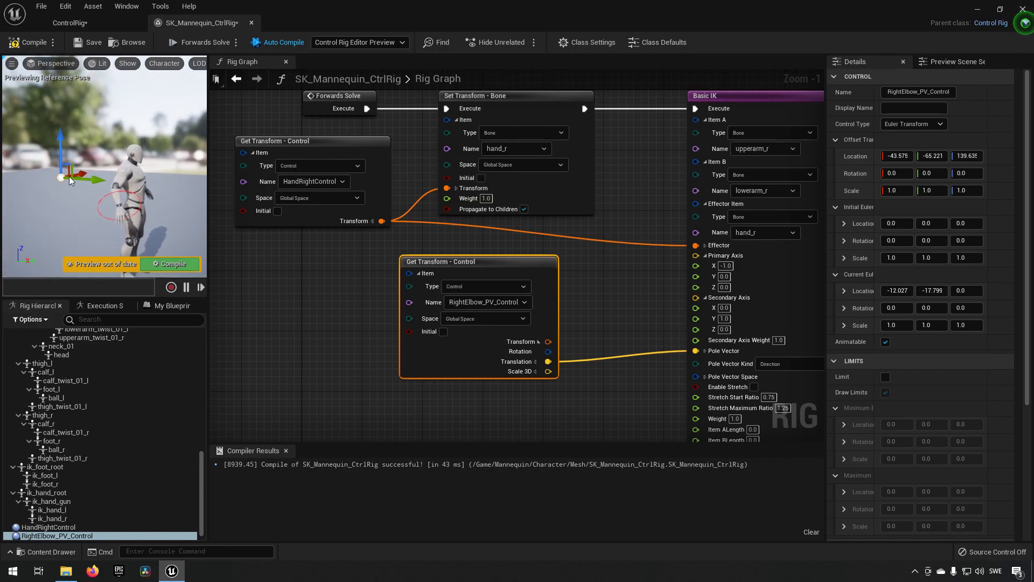
right_click(84, 180)
click(292, 295)
mouse_move(317, 284)
right_down()
mouse_move(268, 258)
mouse_move(311, 299)
right_up()
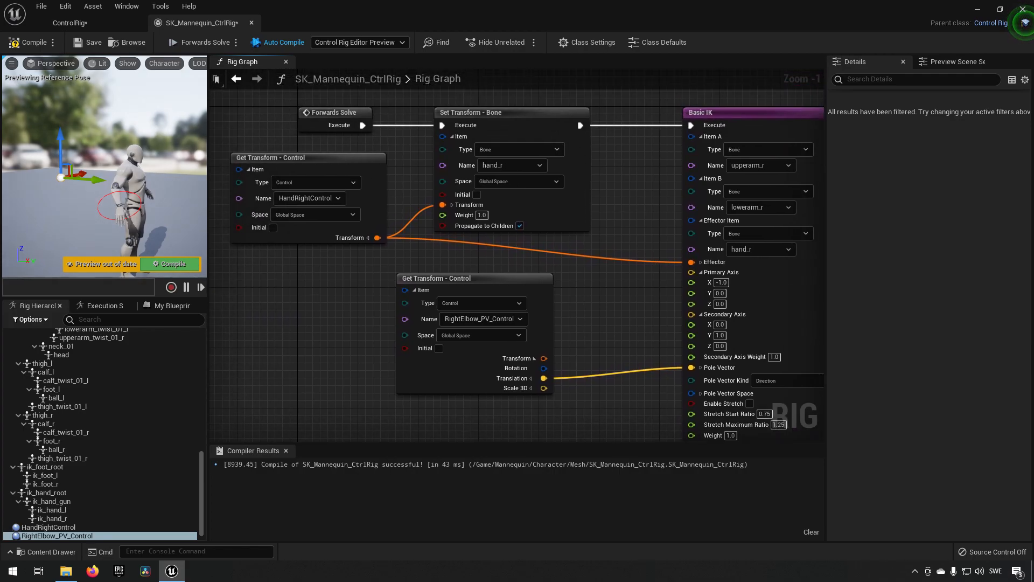
- Test-move HandRightControl about 4.4 along its negative Z axis in the perspective view, then undo the move
click(120, 192)
right_drag(120, 193, 154, 190)
mouse_move(158, 178)
mouse_down()
mouse_move(195, 170)
mouse_move(133, 189)
mouse_move(70, 188)
mouse_move(173, 186)
mouse_move(162, 181)
mouse_move(164, 192)
mouse_up()
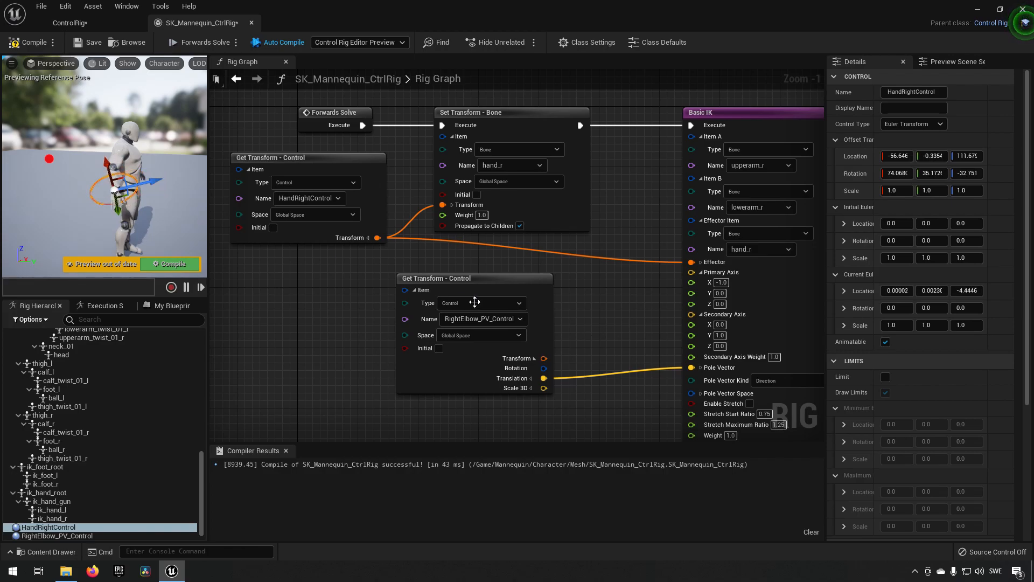
key(ctrl+z)
right_drag(632, 306, 525, 238)
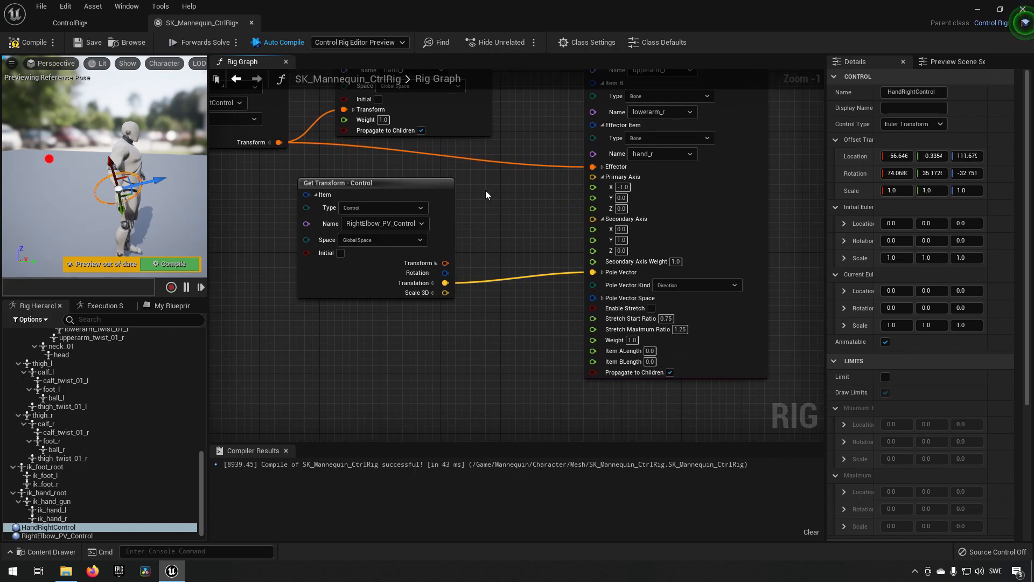
right_drag(521, 192, 548, 276)
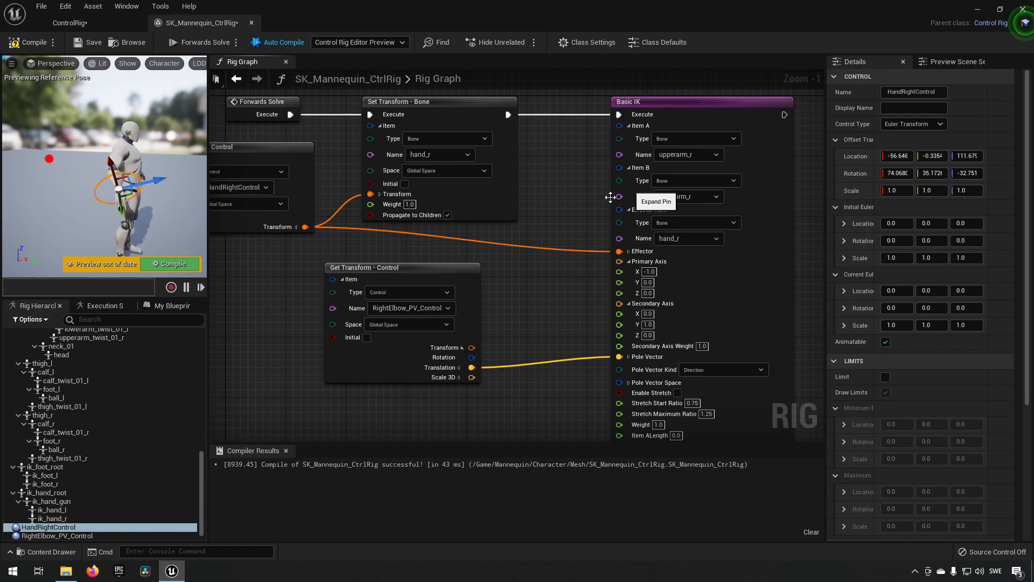
- Nudge HandRightControl about 0.3 along its negative Z axis from a closer view of the right arm
right_drag(144, 150, 183, 178)
mouse_move(155, 182)
mouse_down()
mouse_move(188, 170)
mouse_move(117, 172)
mouse_move(90, 206)
mouse_move(162, 179)
mouse_move(153, 182)
mouse_up()
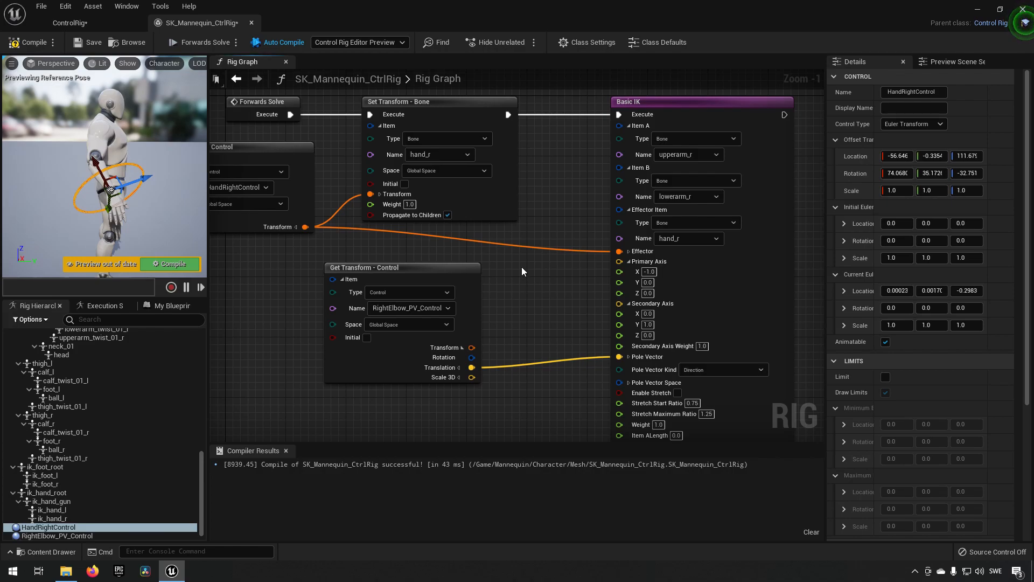
right_drag(521, 267, 533, 308)
scroll(537, 301, down, 1)
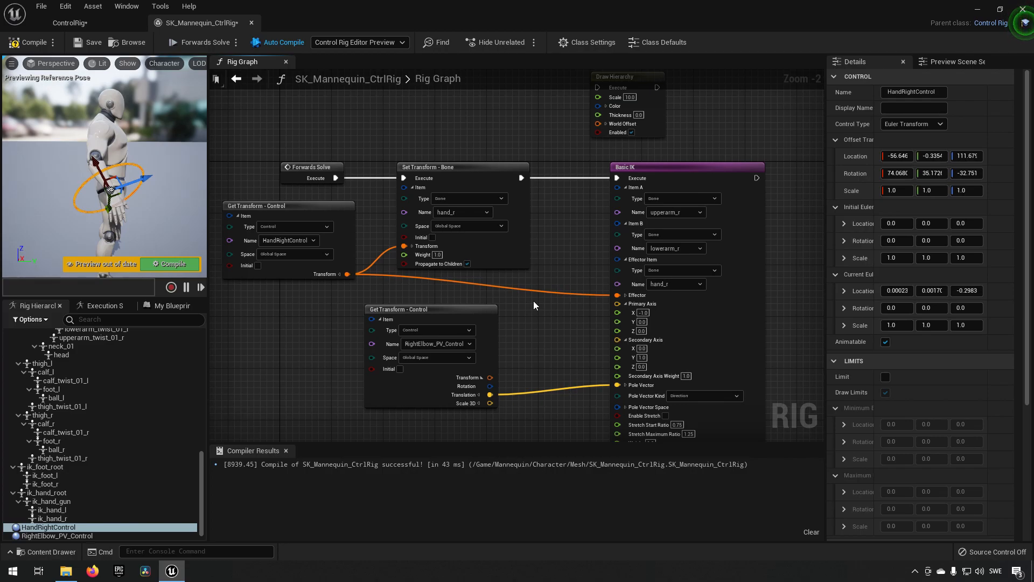
right_drag(540, 320, 496, 293)
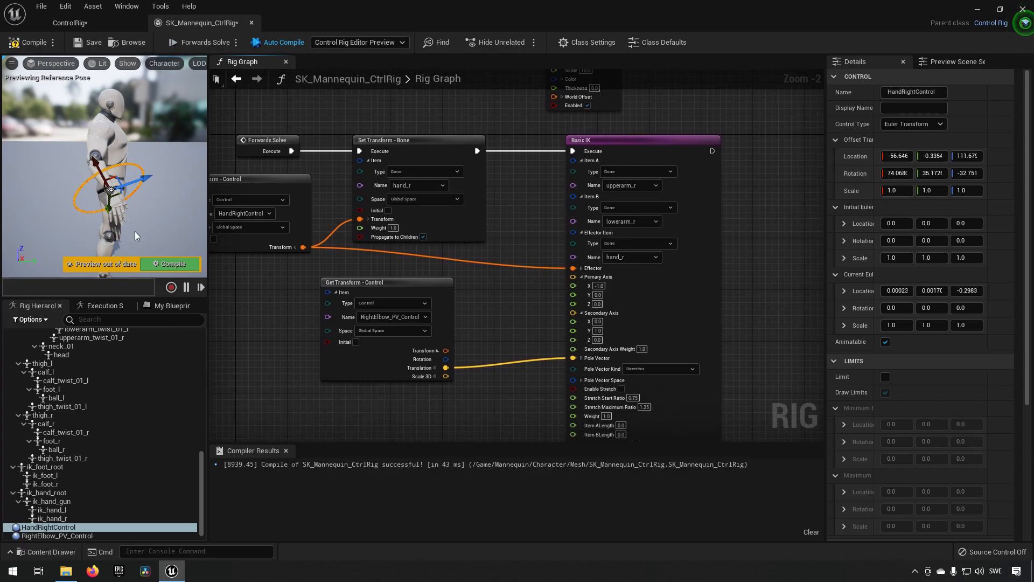
- Rotate HandRightControl by -10 degrees about its Y rotation and nudge its location to about Z -0.37 to test the arm
click(112, 215)
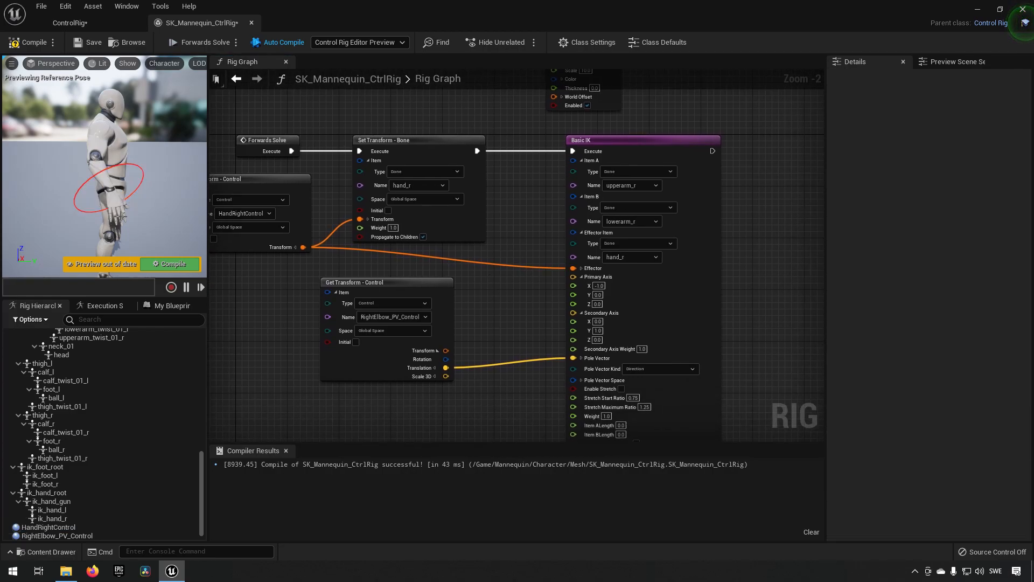
click(91, 192)
mouse_move(120, 248)
mouse_down()
mouse_move(108, 251)
mouse_move(115, 255)
mouse_up()
key(w)
mouse_move(138, 176)
mouse_down()
mouse_move(178, 167)
mouse_move(59, 186)
mouse_move(173, 169)
mouse_move(143, 177)
mouse_up()
mouse_move(165, 188)
right_down()
mouse_move(81, 192)
mouse_move(158, 187)
right_up()
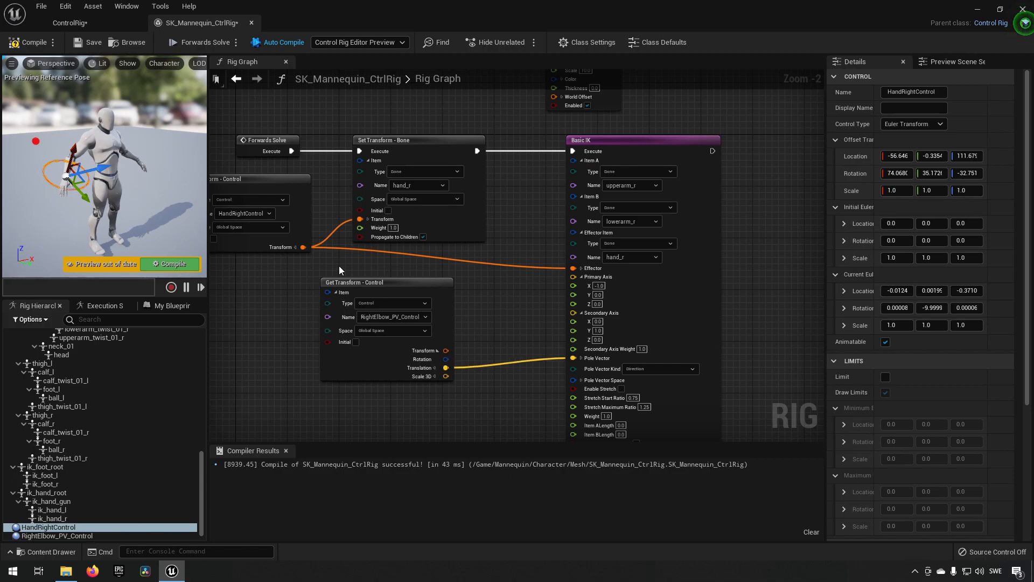
- Delete the unconnected Draw Hierarchy node above Basic IK from the rig graph
right_drag(289, 284, 327, 301)
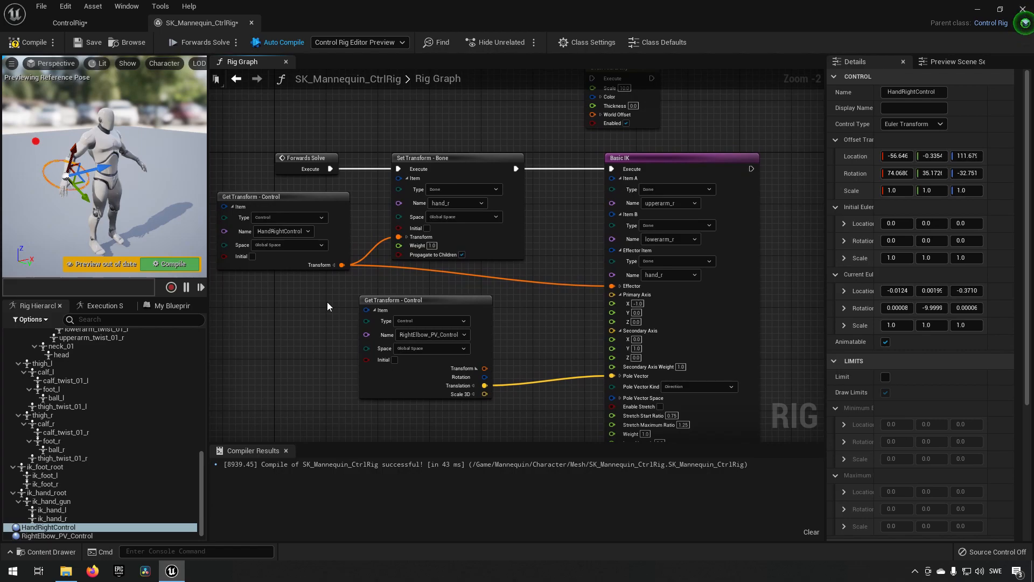
scroll(324, 305, down, 2)
drag(476, 170, 562, 189)
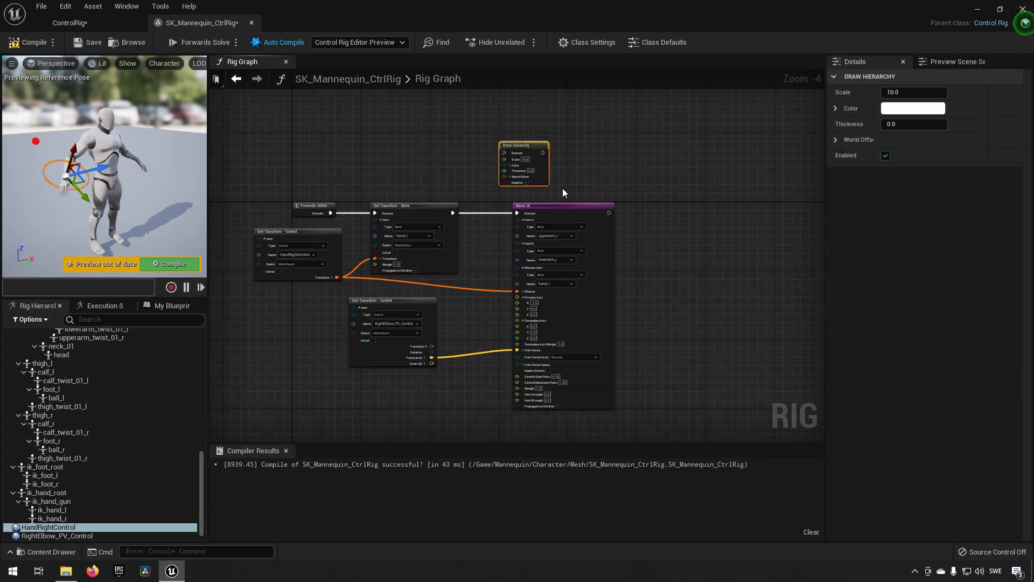
key(Delete)
scroll(332, 349, up, 2)
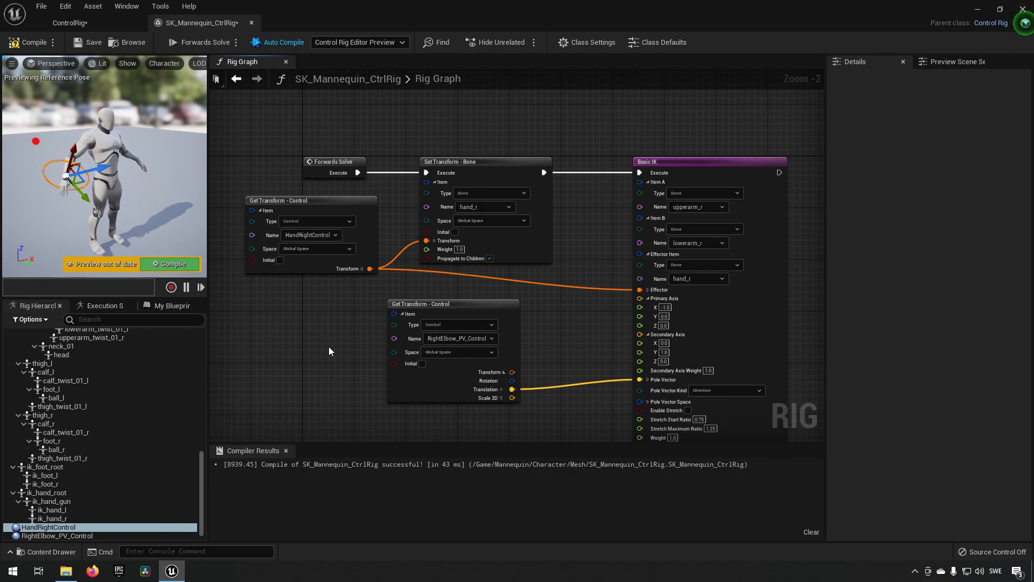
right_drag(522, 325, 501, 302)
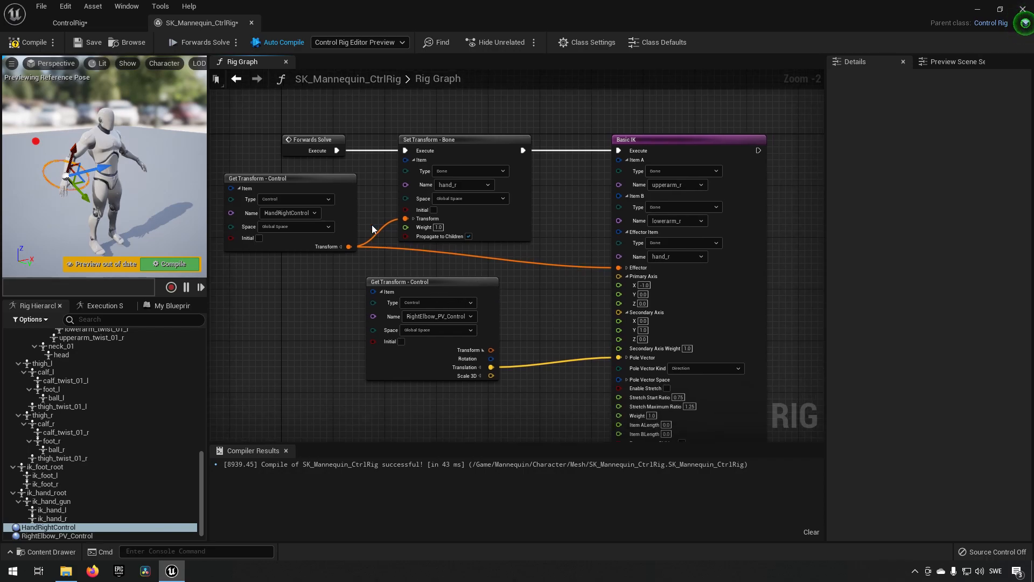
right_drag(497, 266, 525, 296)
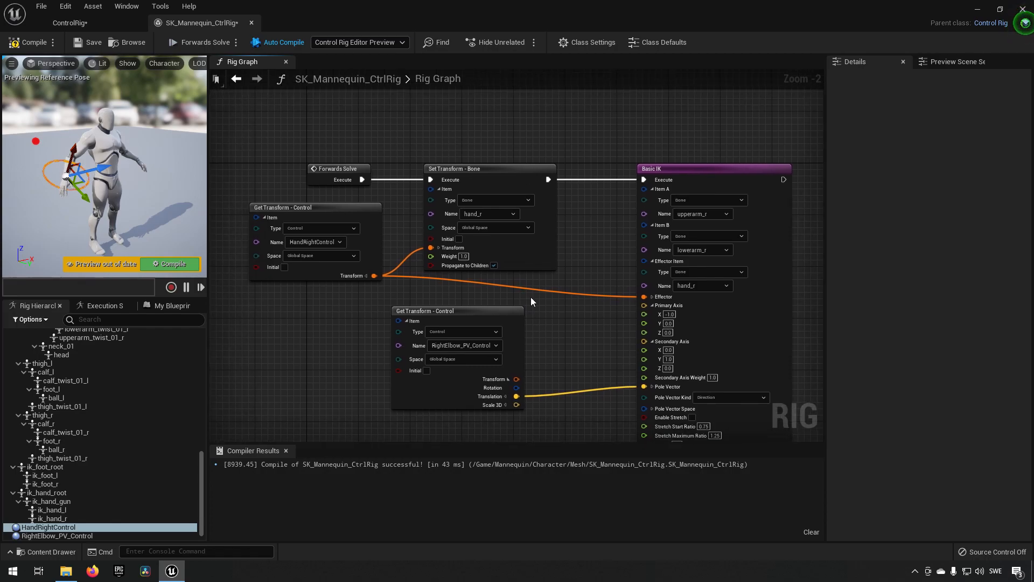